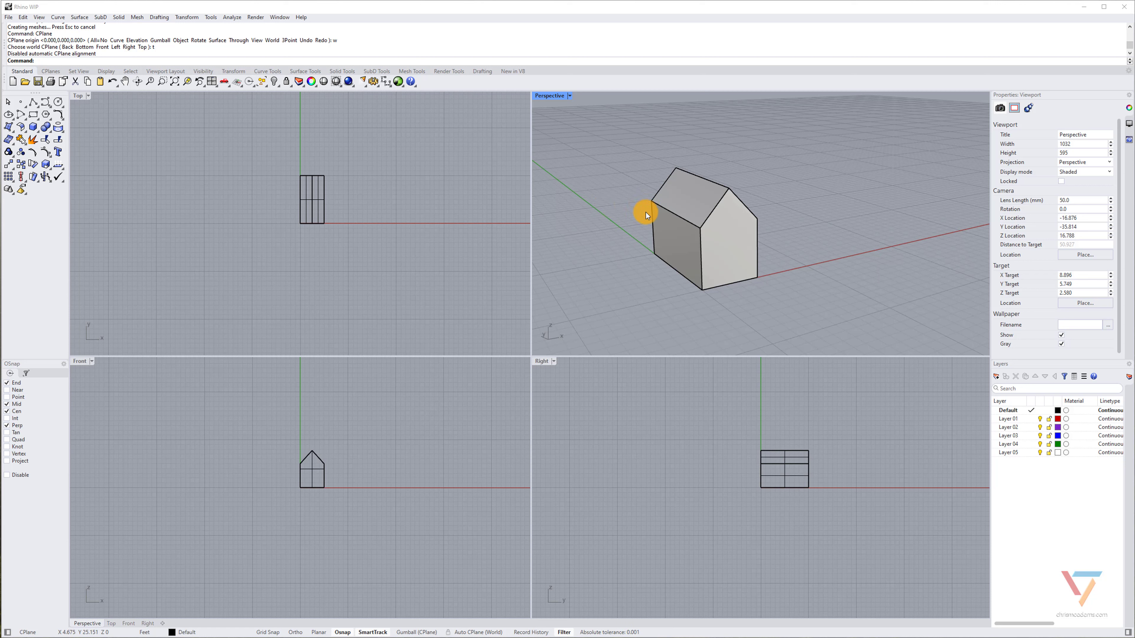
# Examine the house model in the Perspective, Top, Front and Right viewports
pyautogui.moveTo(647, 212); pyautogui.dragTo(759, 169, button='right')
pyautogui.moveTo(775, 215); pyautogui.dragTo(772, 253, button='right')
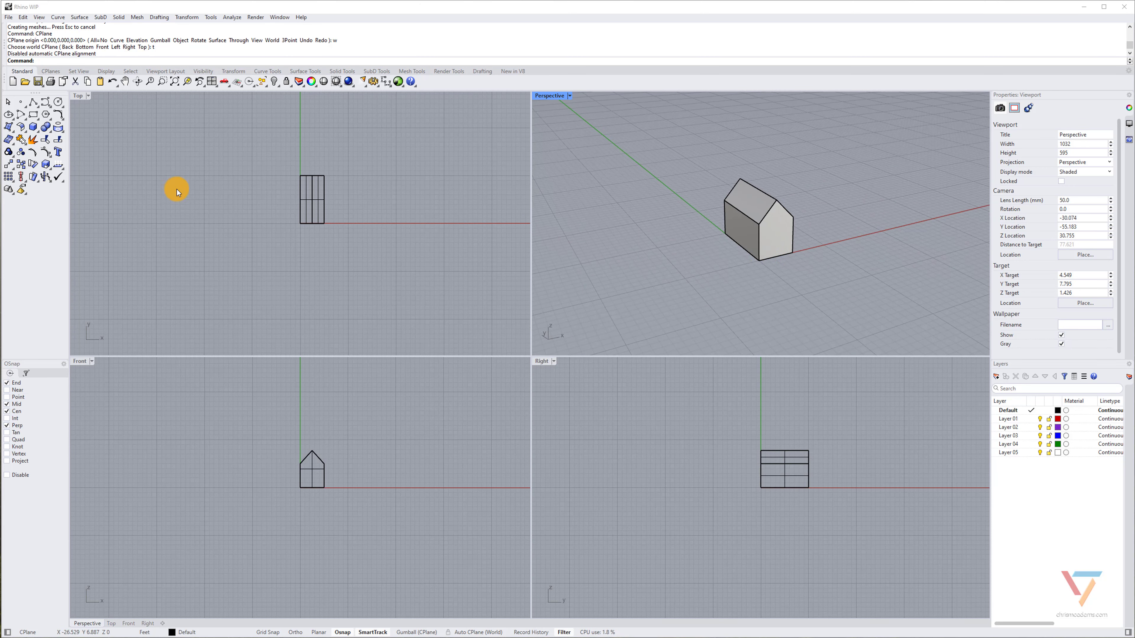
pyautogui.moveTo(187, 230); pyautogui.dragTo(172, 242, button='right')
pyautogui.moveTo(216, 421); pyautogui.dragTo(231, 443, button='right')
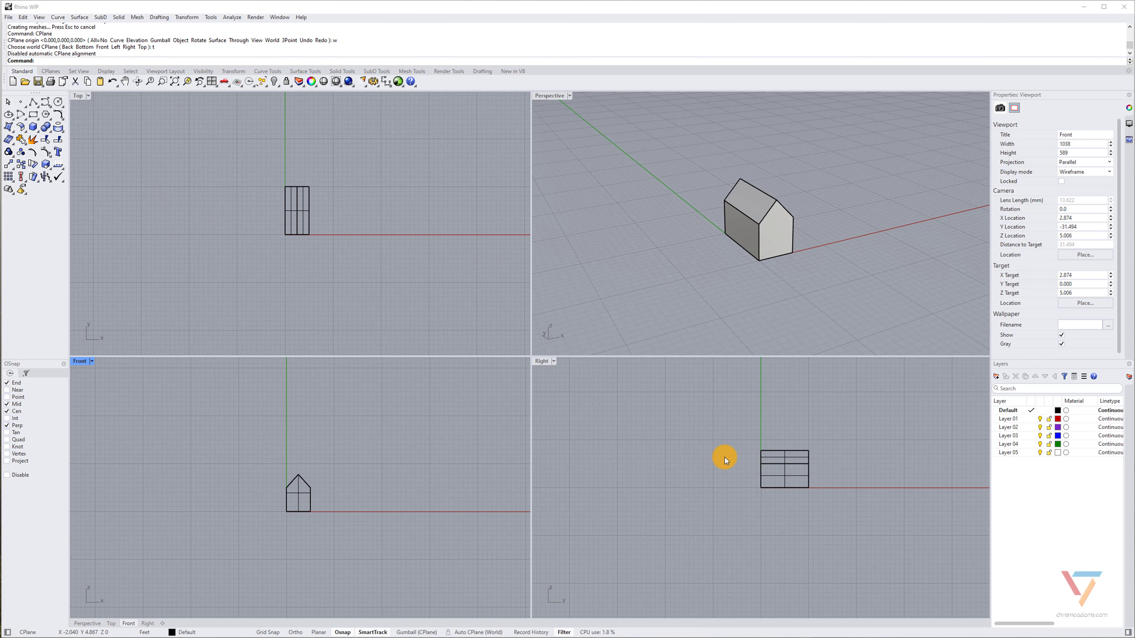
pyautogui.moveTo(725, 458); pyautogui.dragTo(691, 461, button='right')
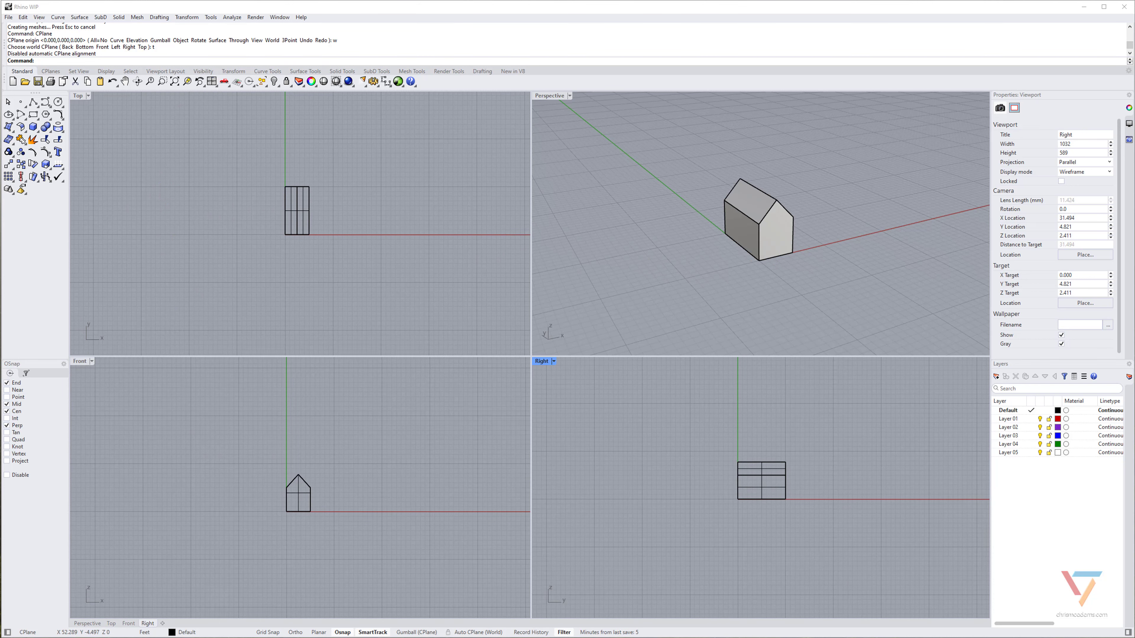
pyautogui.moveTo(728, 424); pyautogui.dragTo(714, 429, button='right')
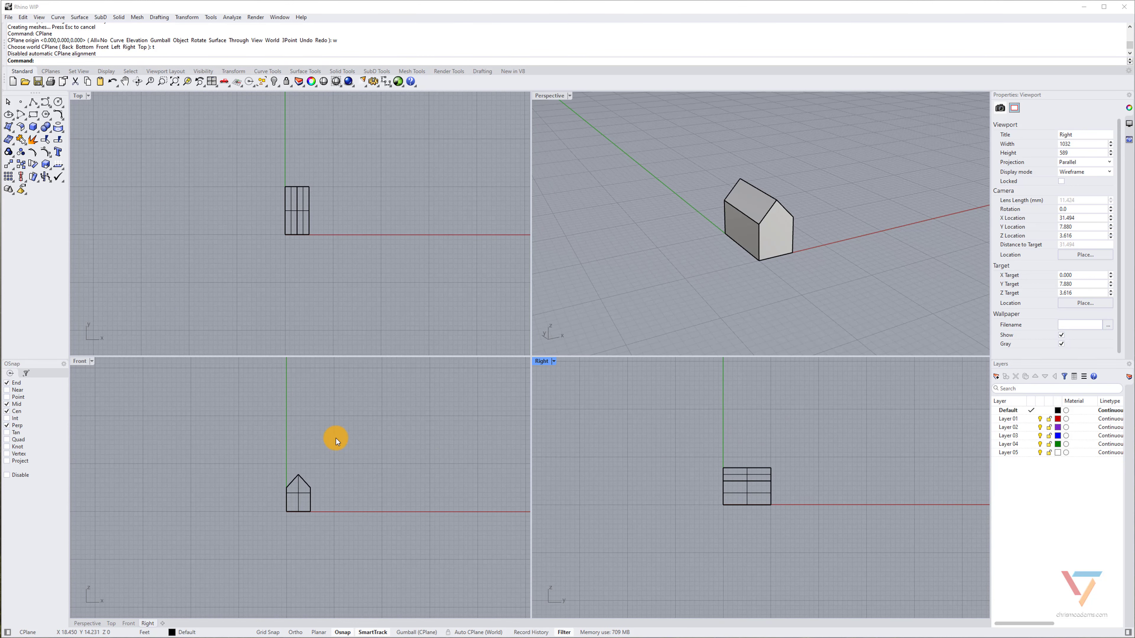
pyautogui.moveTo(362, 424); pyautogui.dragTo(350, 425, button='right')
pyautogui.moveTo(651, 460); pyautogui.dragTo(668, 457, button='right')
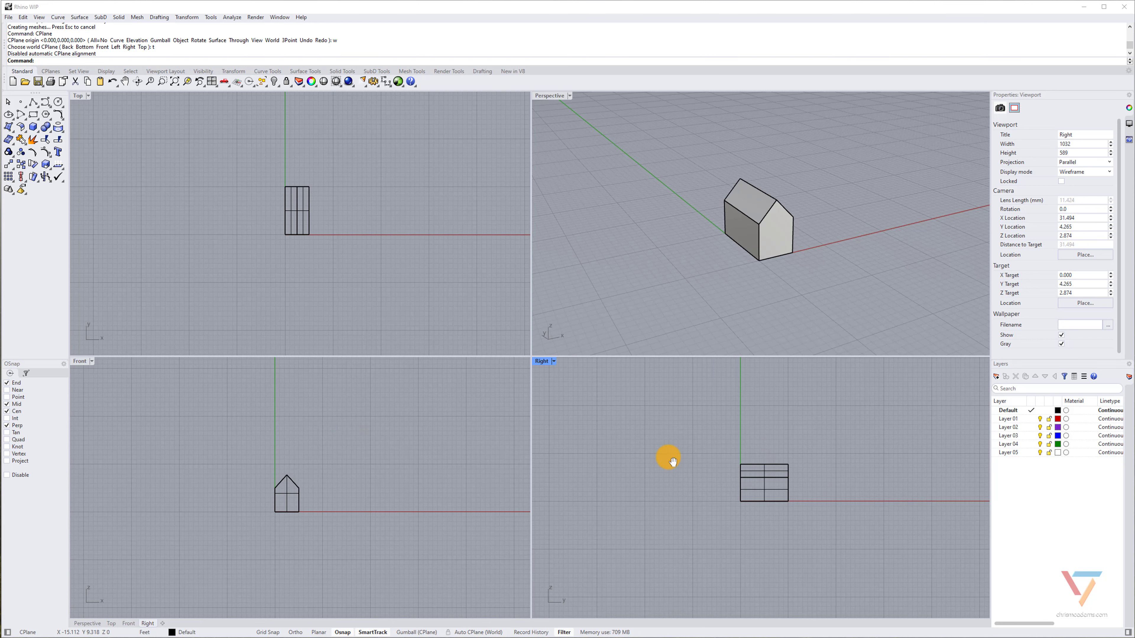
pyautogui.moveTo(329, 205); pyautogui.dragTo(322, 211, button='right')
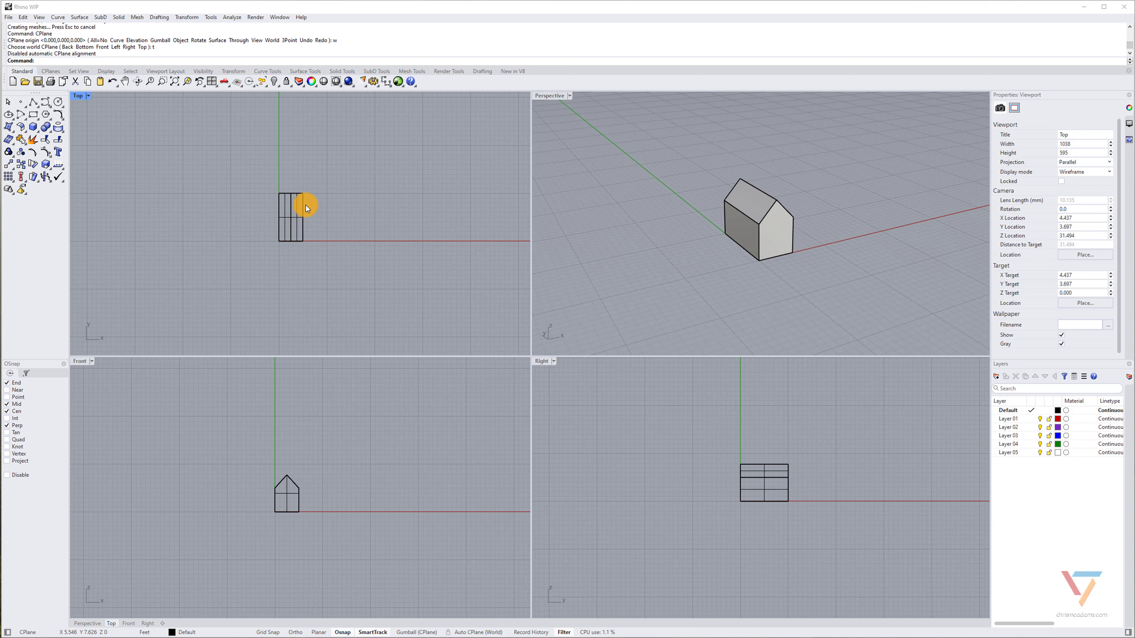
# Set the Top, Front and Right viewports to the Shaded display mode
pyautogui.click(80, 94)
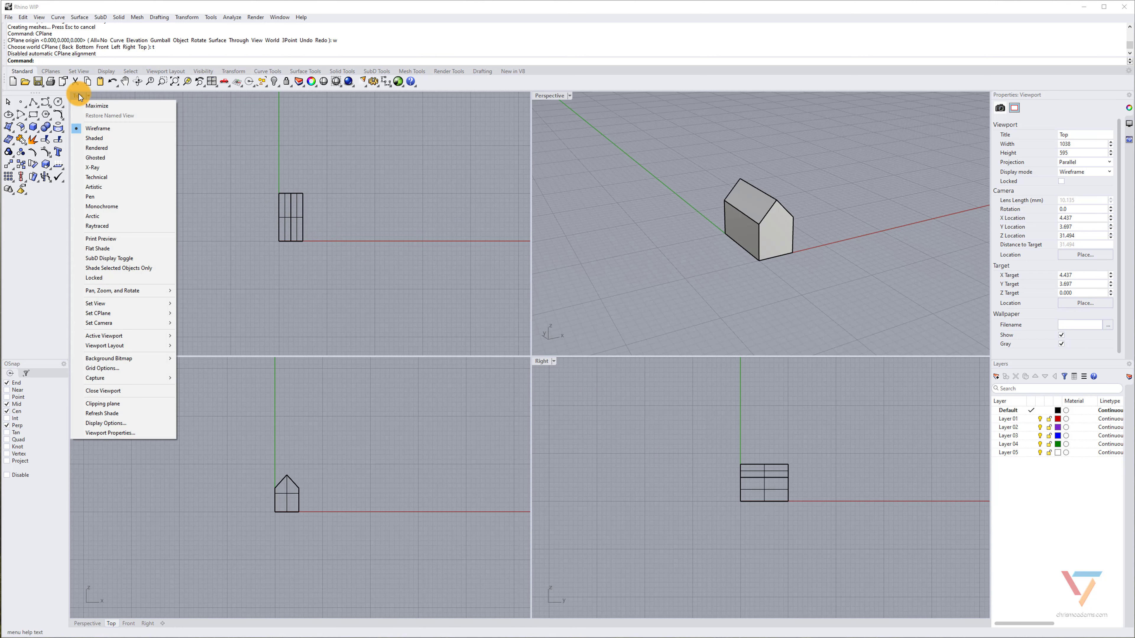
pyautogui.click(98, 139)
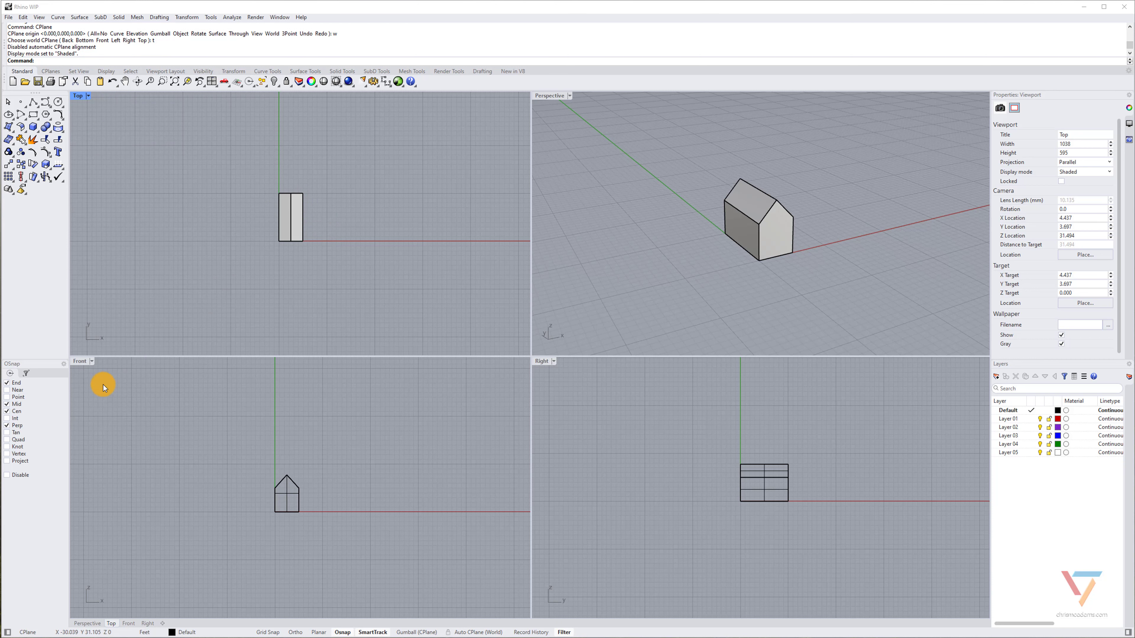
pyautogui.click(82, 362)
pyautogui.click(117, 63)
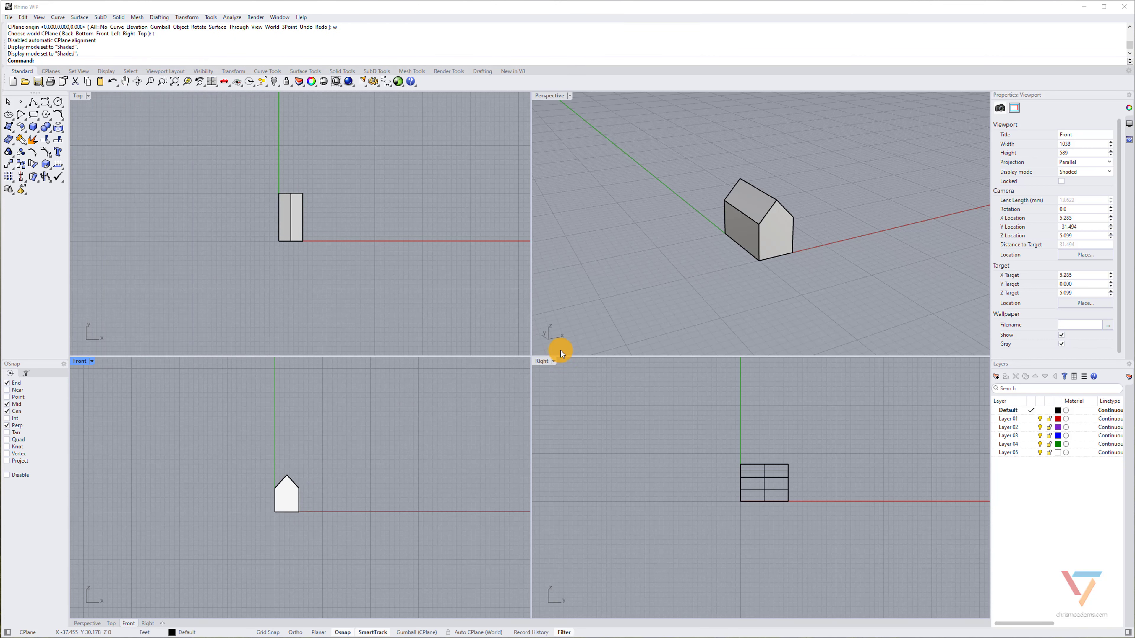
pyautogui.click(546, 361)
pyautogui.click(581, 64)
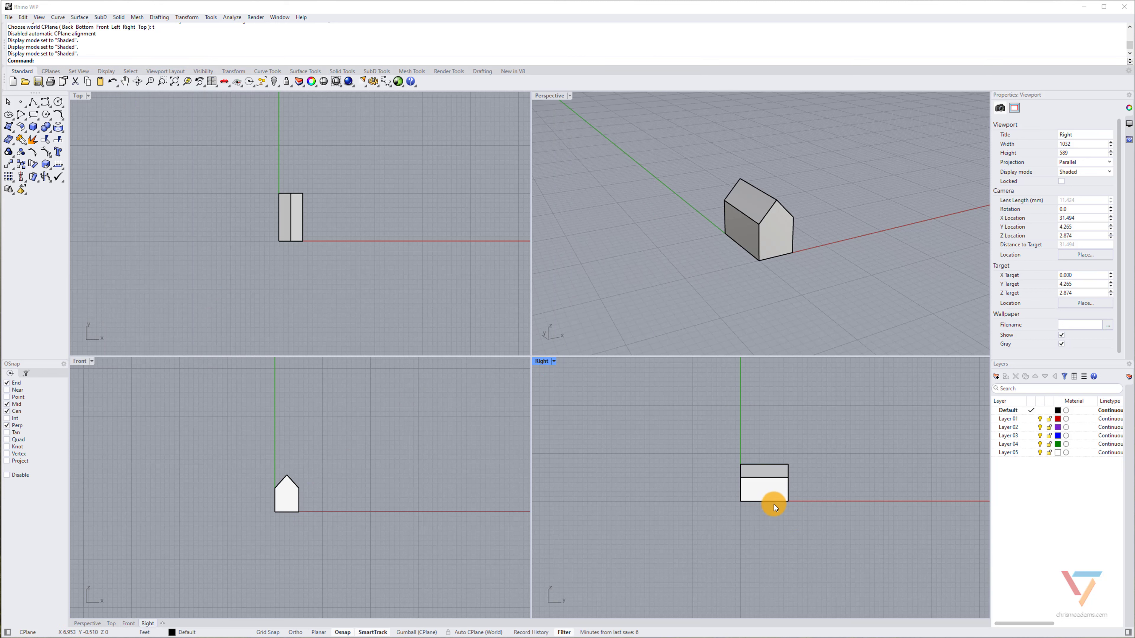
# Move the solid house about 6 ft along the green axis with Ortho on, leaving its profile curve at the origin
pyautogui.moveTo(749, 299); pyautogui.dragTo(688, 269, button='right')
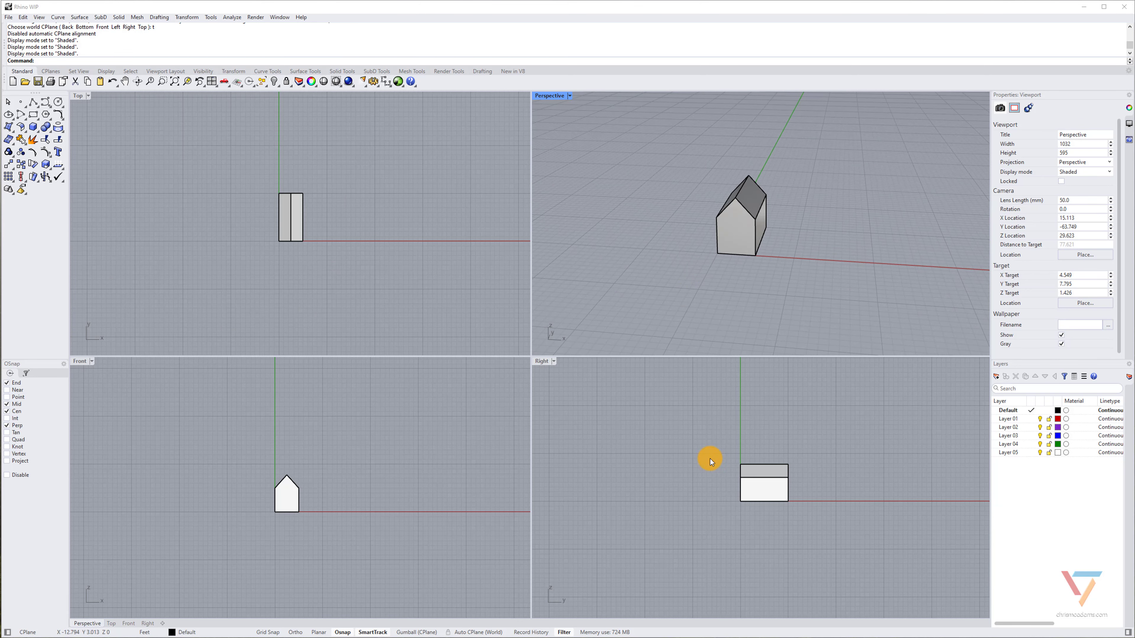
pyautogui.moveTo(765, 292); pyautogui.dragTo(736, 305, button='right')
pyautogui.click(710, 241)
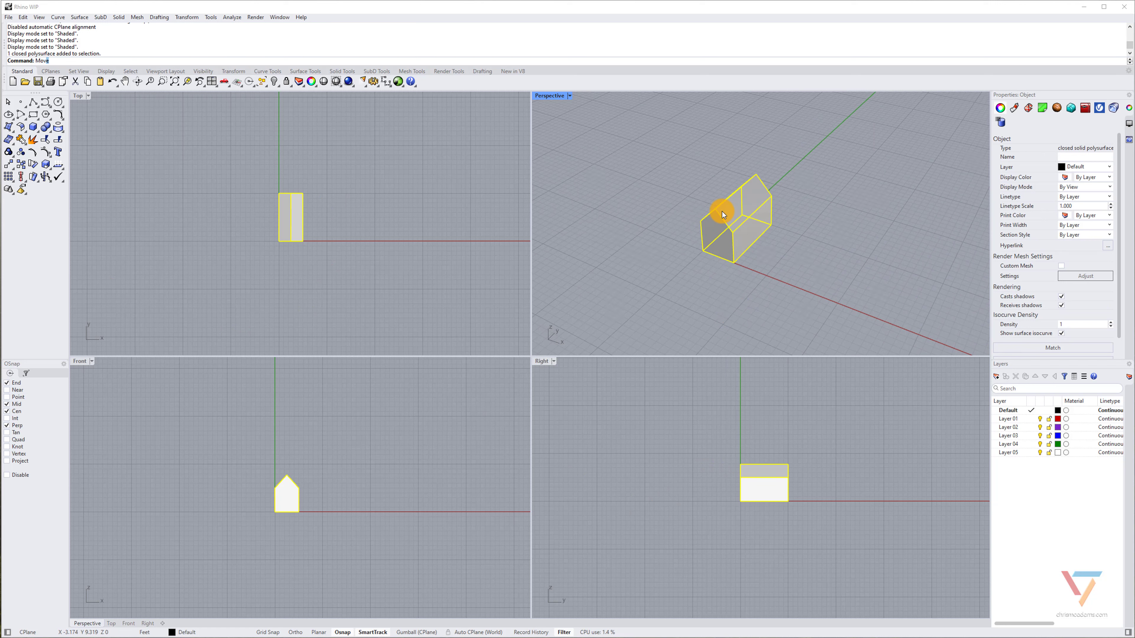
pyautogui.write('m')
pyautogui.press('Return')
pyautogui.click(673, 306)
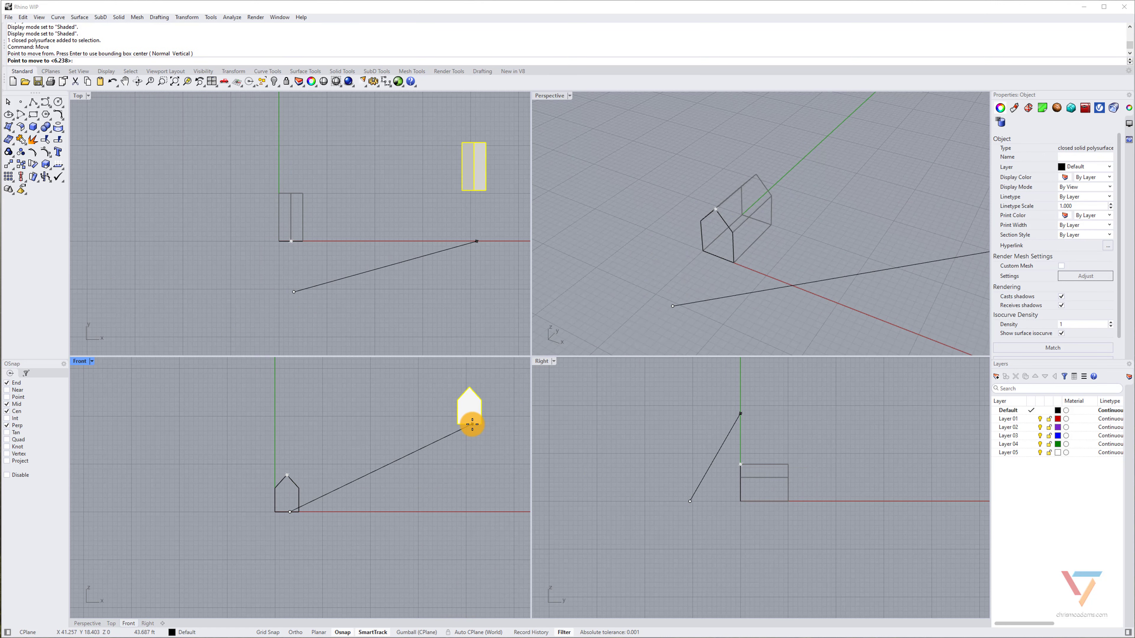
pyautogui.click(296, 632)
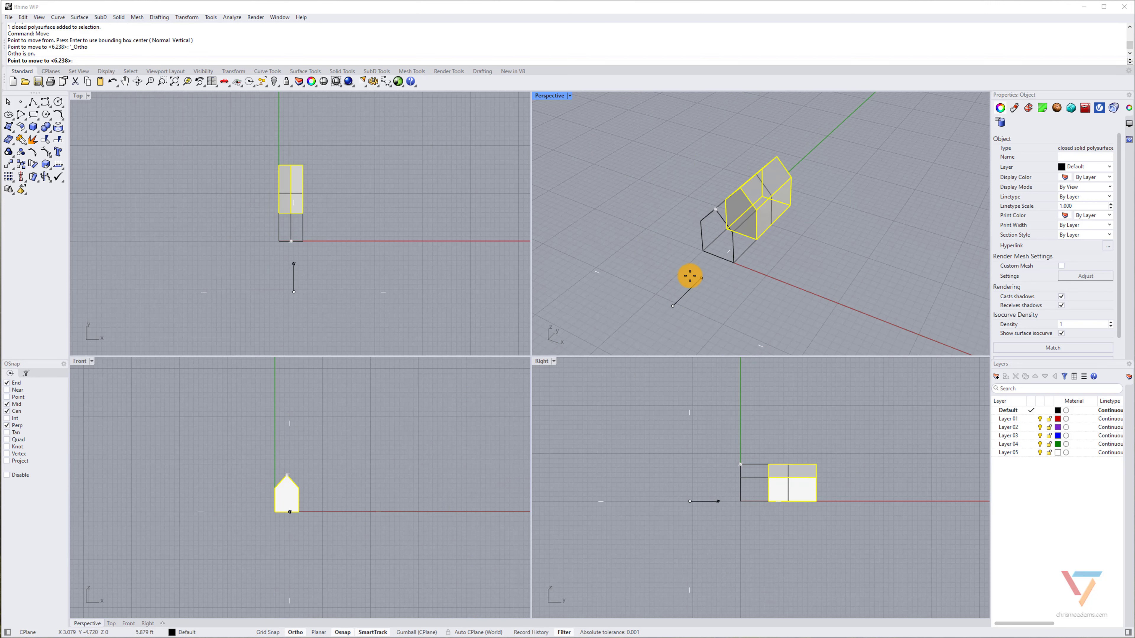
pyautogui.click(706, 282)
pyautogui.press('Escape')
pyautogui.moveTo(820, 254); pyautogui.dragTo(773, 258, button='right')
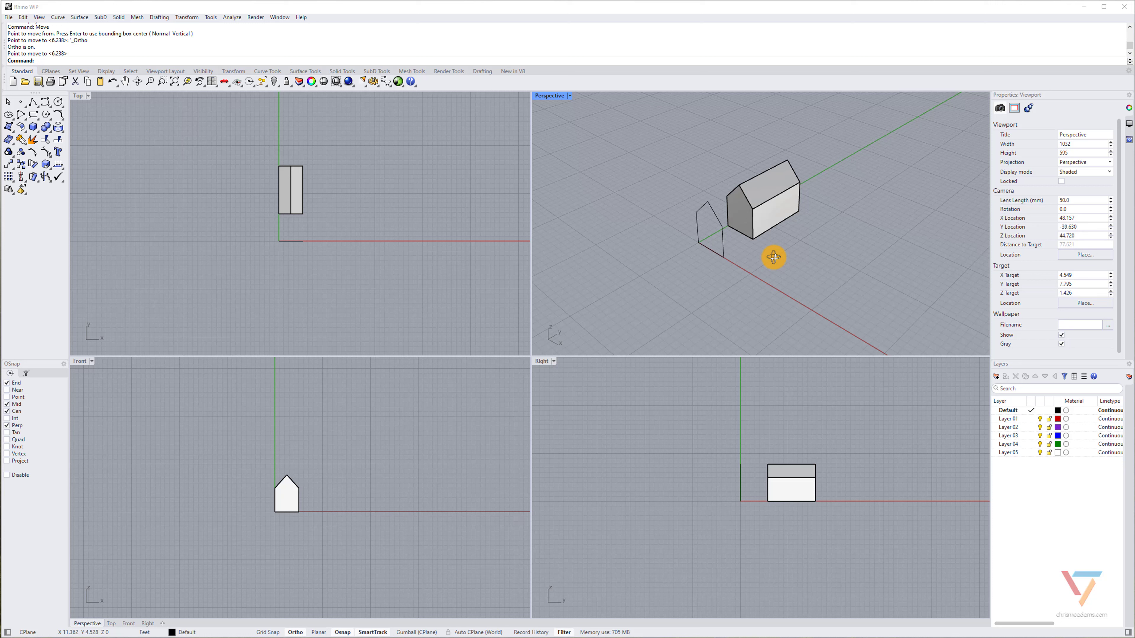
# Compare the gable profile curve with the solid house by selecting each and inspecting them in the Perspective, Right and Top viewports
pyautogui.click(715, 213)
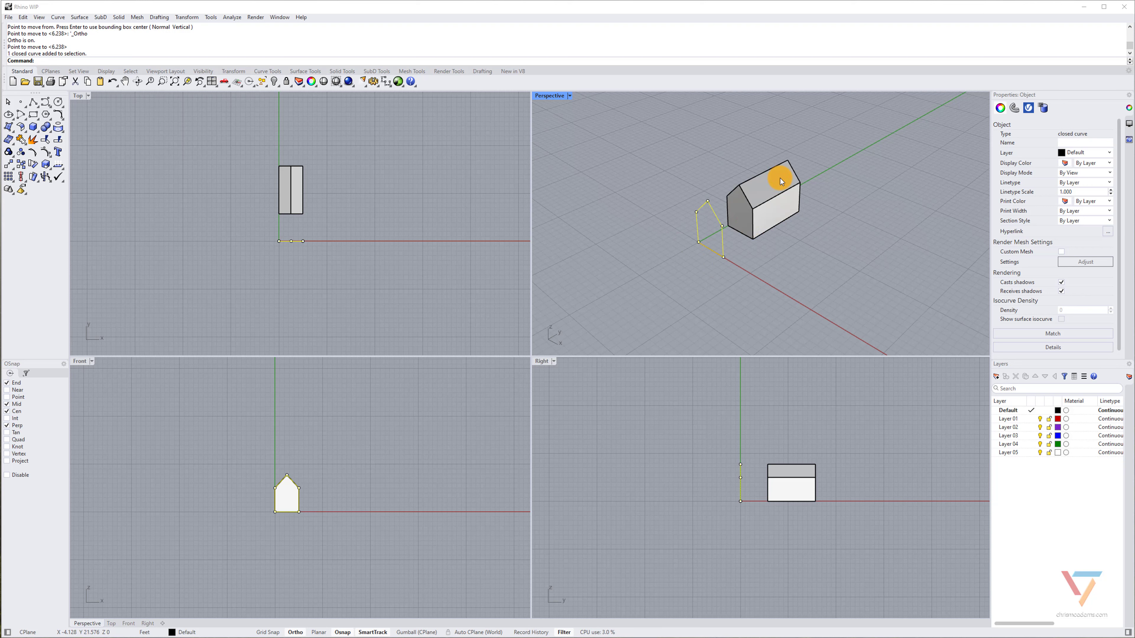
pyautogui.moveTo(676, 216); pyautogui.dragTo(760, 186, button='right')
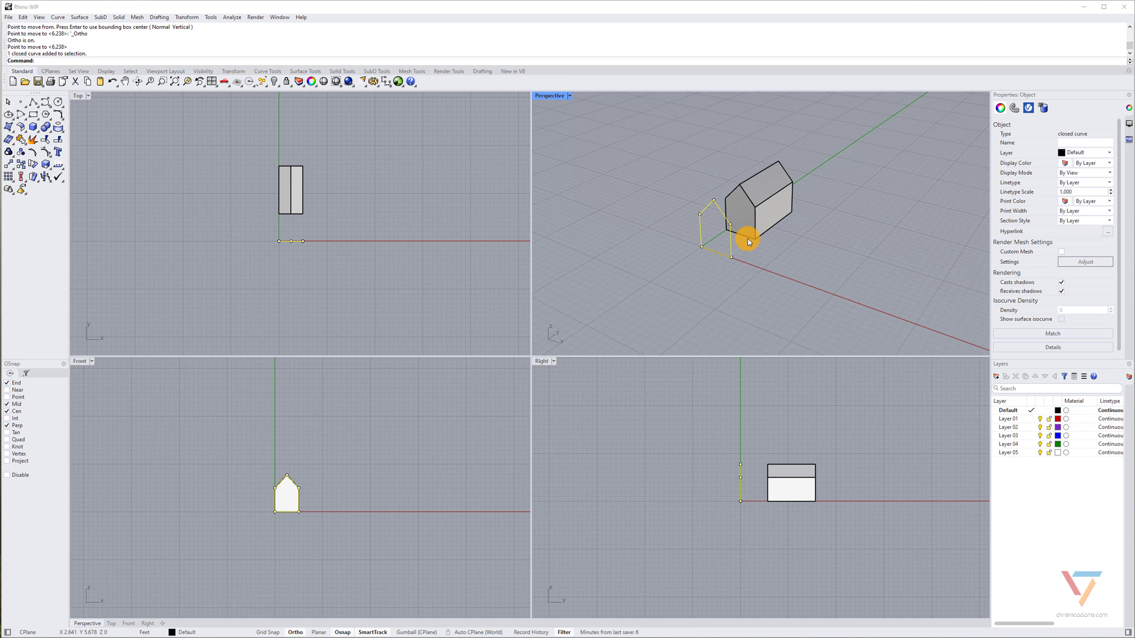
pyautogui.click(750, 229)
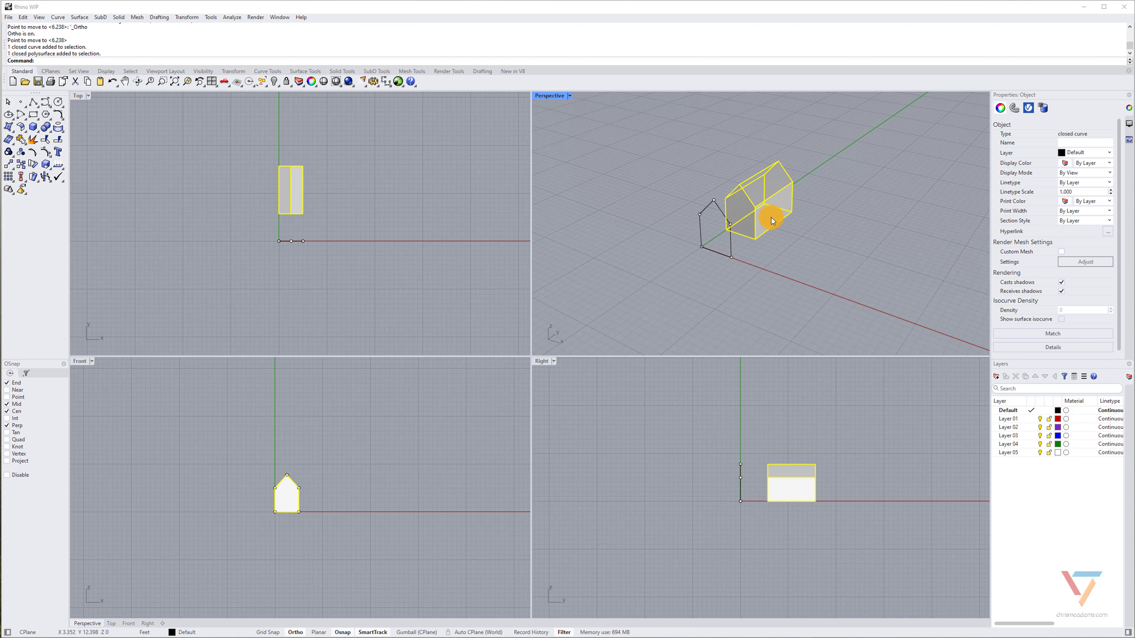
pyautogui.click(346, 178)
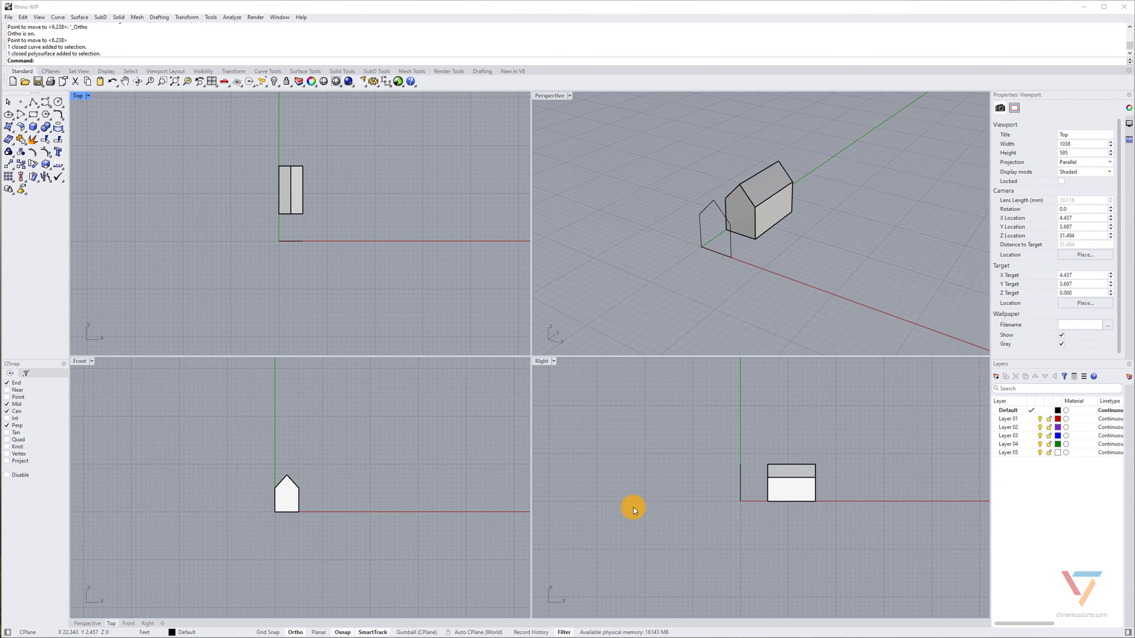
pyautogui.moveTo(627, 405); pyautogui.dragTo(637, 434, button='right')
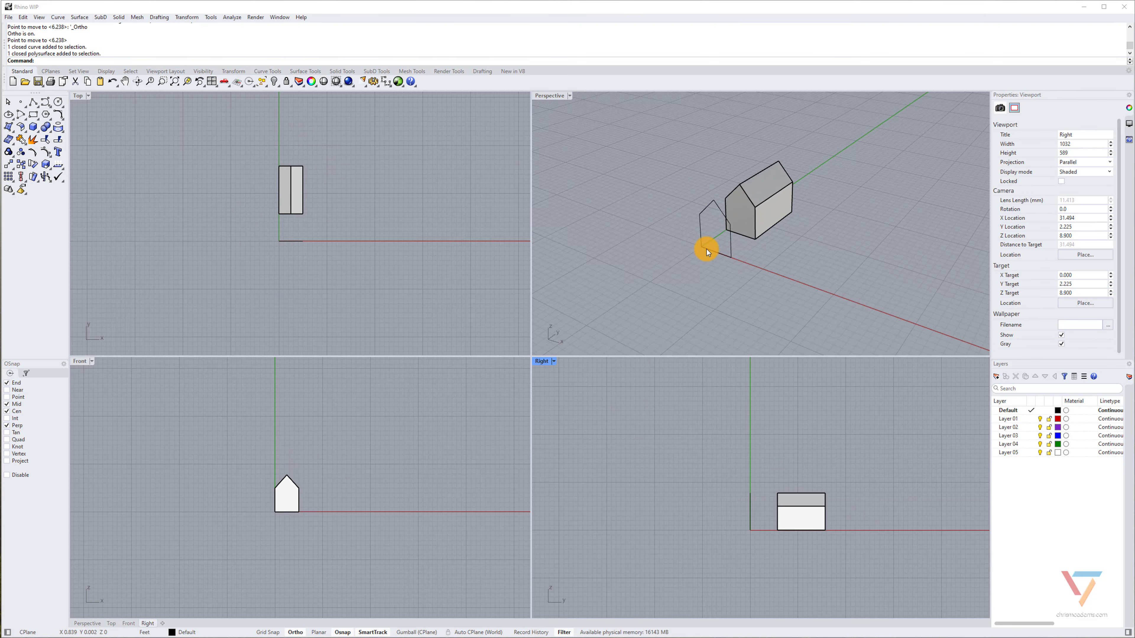
pyautogui.moveTo(349, 196); pyautogui.dragTo(373, 208, button='right')
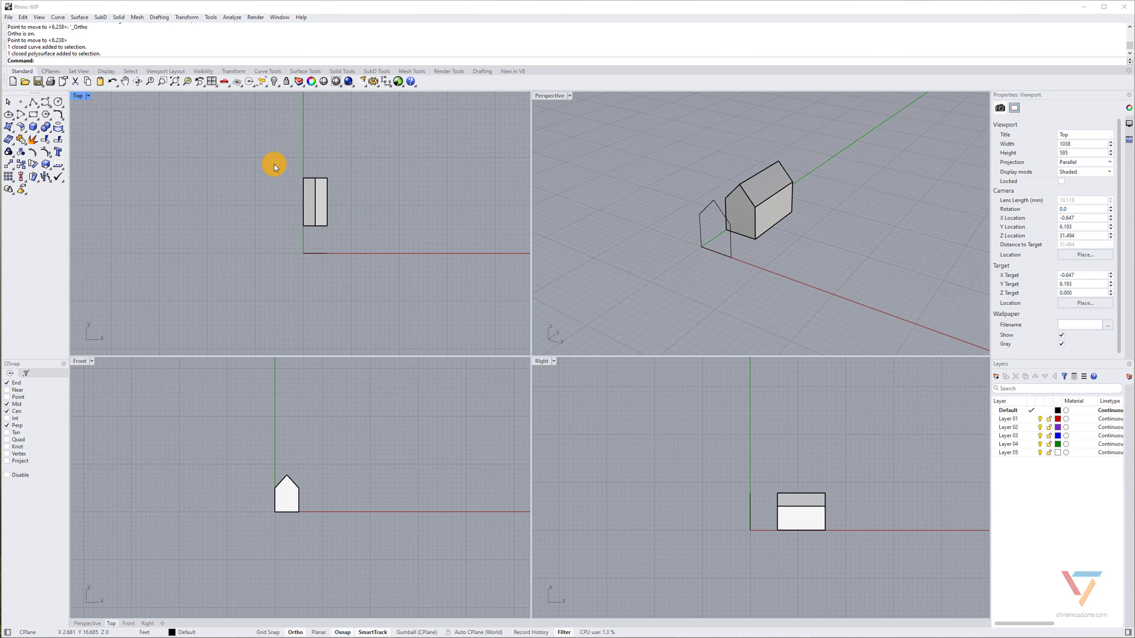
pyautogui.scroll(4, 274, 164)
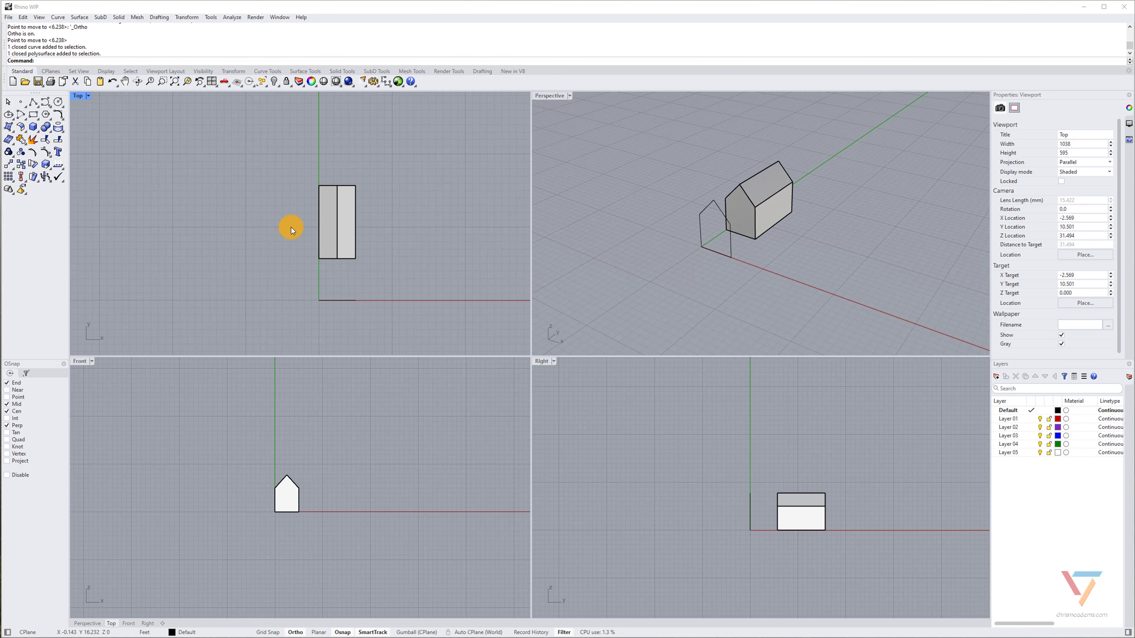
pyautogui.moveTo(358, 219); pyautogui.dragTo(251, 237, button='right')
pyautogui.click(267, 243)
pyautogui.click(336, 246)
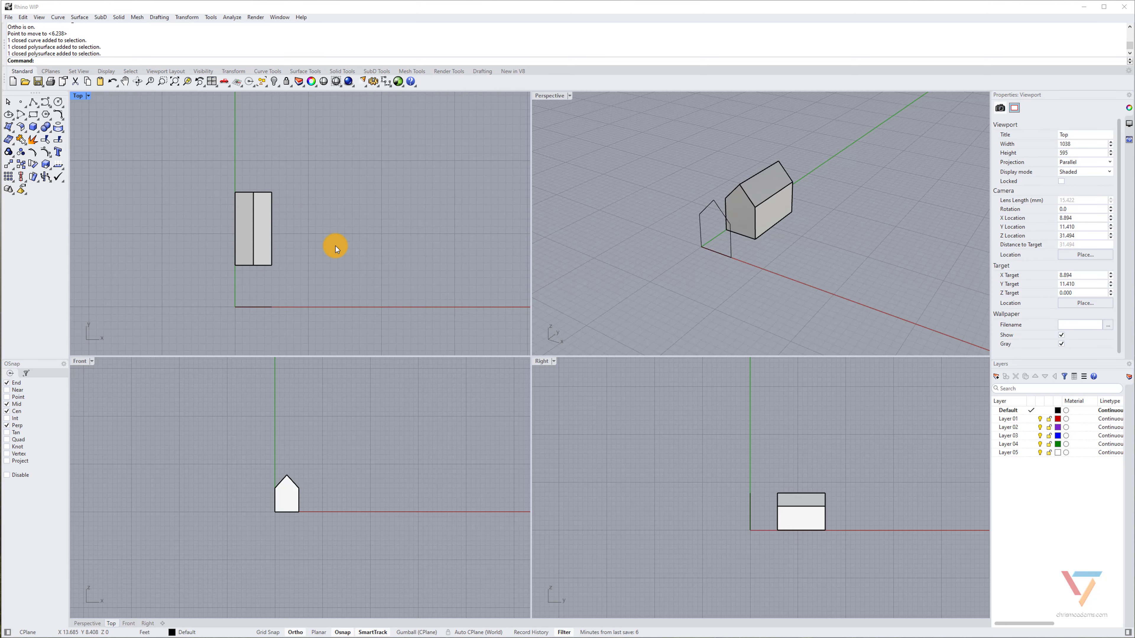
# Draw a 5' by 10' rectangle beside the house in the Top viewport using the 3Point option
pyautogui.write('rectangle')
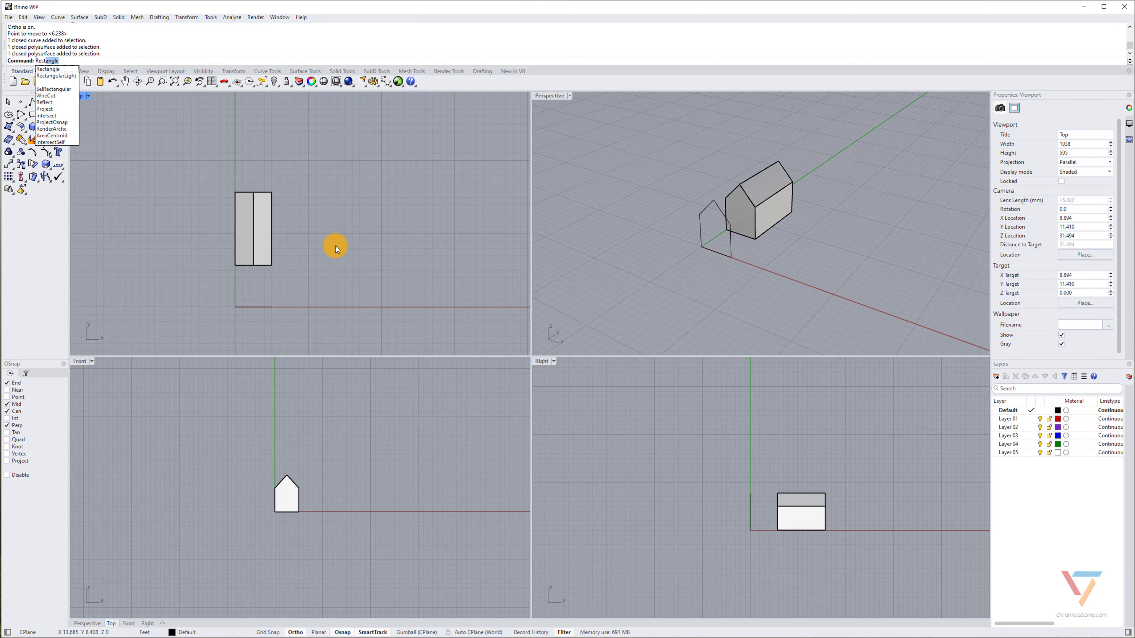
pyautogui.press('Return')
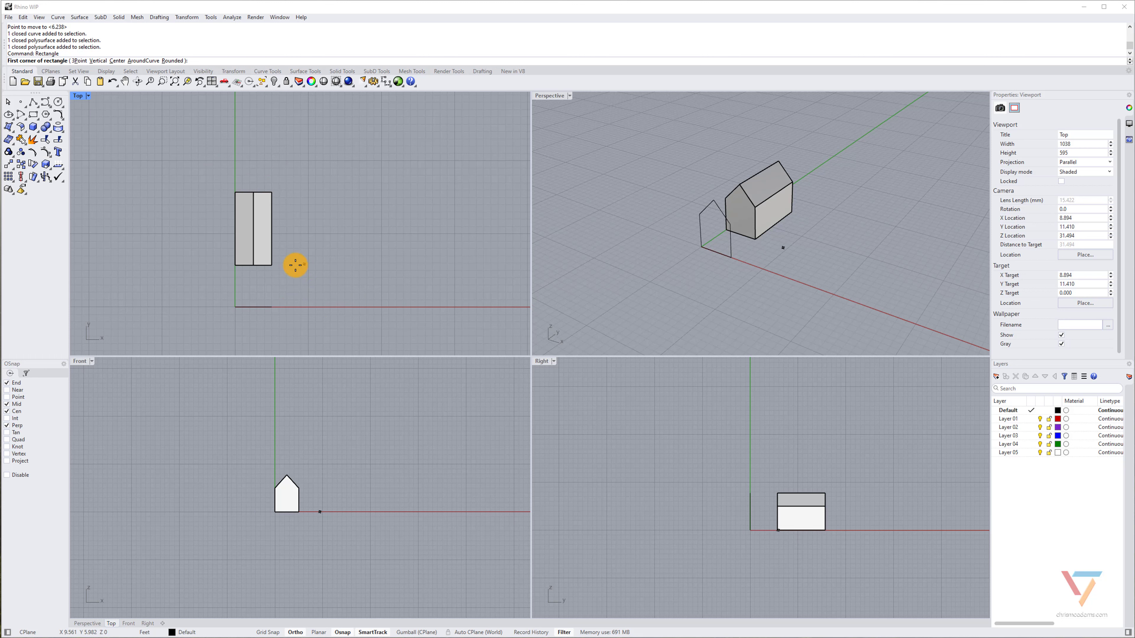
pyautogui.click(357, 287)
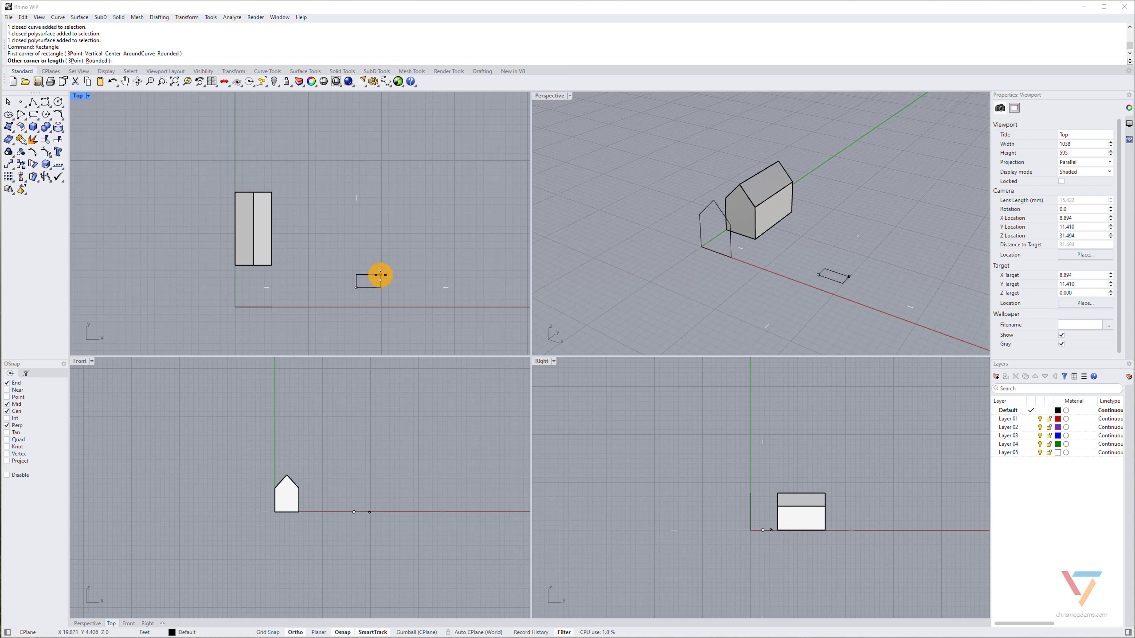
pyautogui.press('Return')
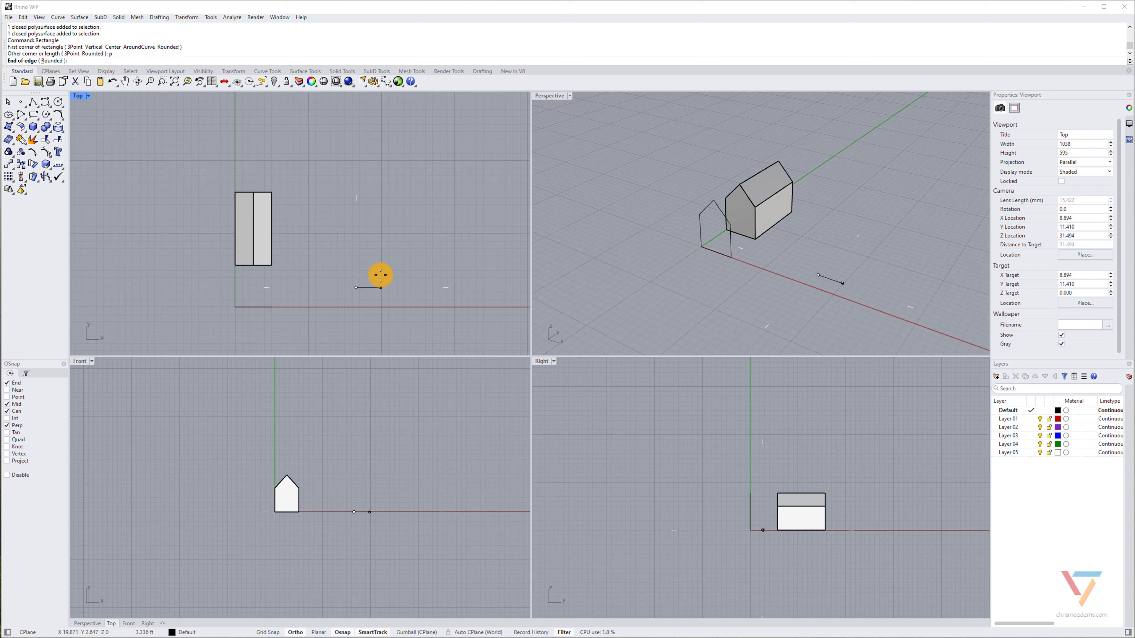
pyautogui.write("5'")
pyautogui.press('Return')
pyautogui.click(427, 272)
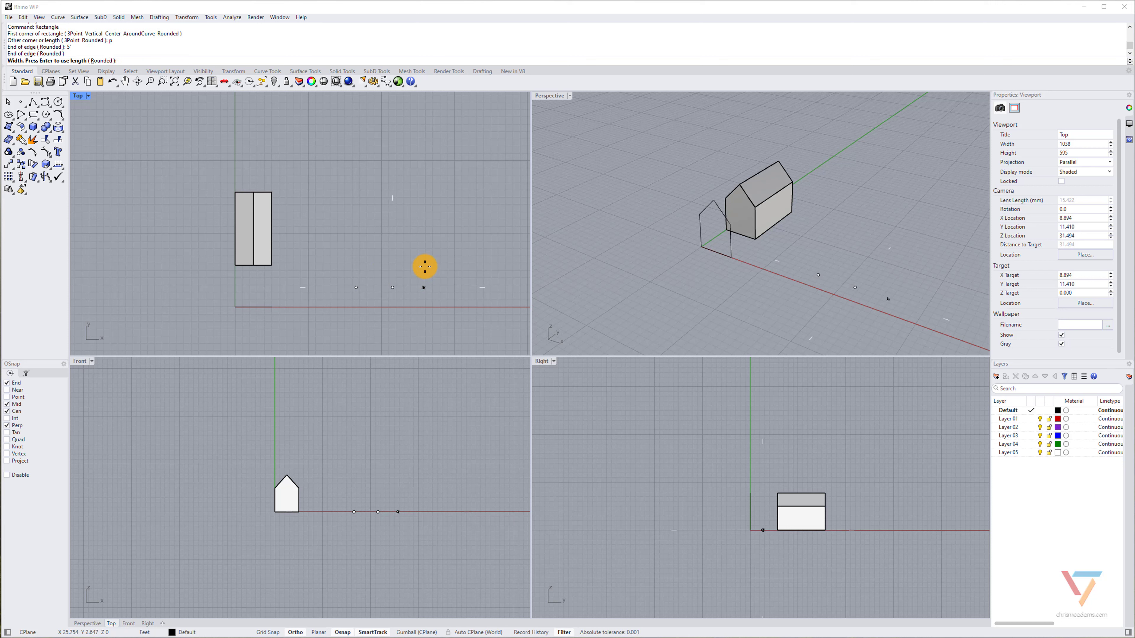
pyautogui.write("10'")
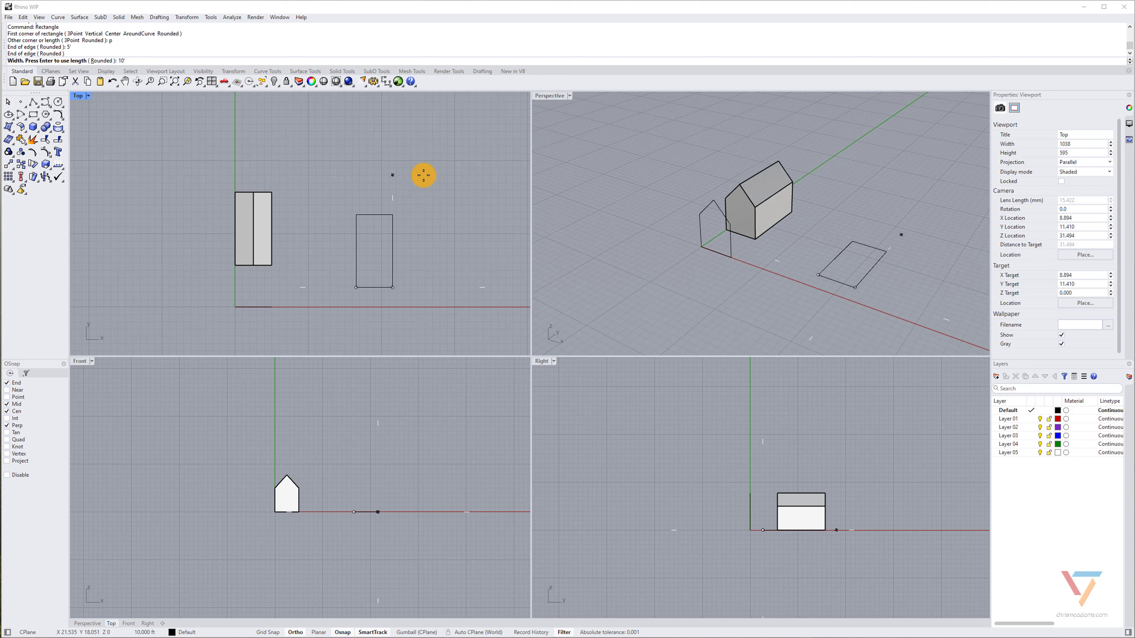
pyautogui.press('Return')
# Draw a ridge line through the rectangle between the midpoints of its two short edges
pyautogui.write('Line')
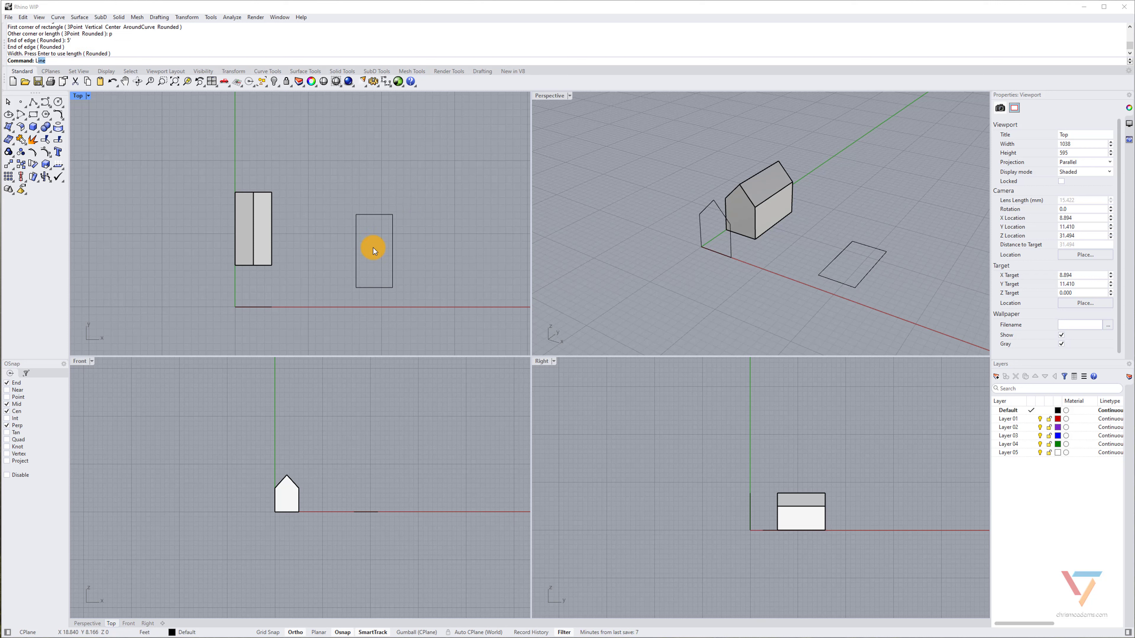
pyautogui.press('Return')
pyautogui.click(377, 214)
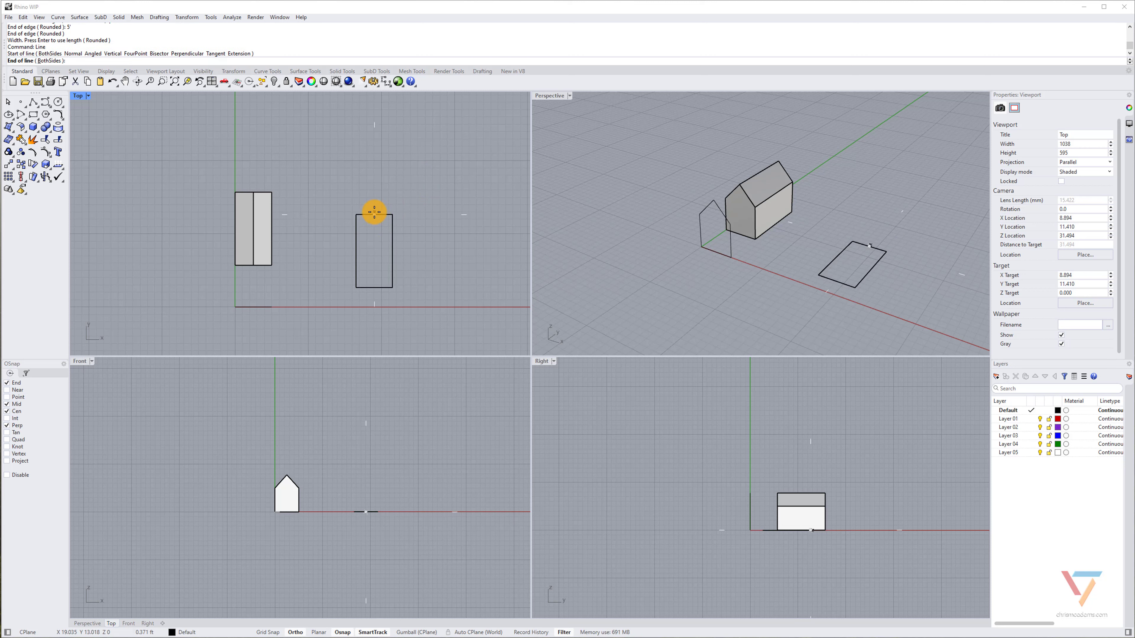
pyautogui.click(374, 287)
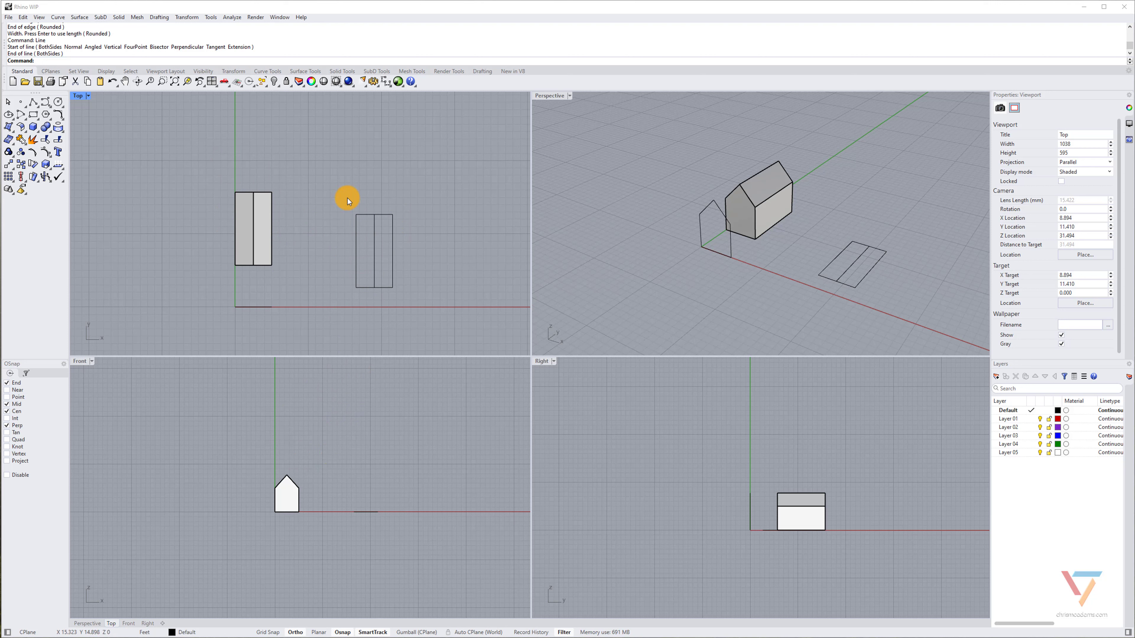
pyautogui.moveTo(348, 198); pyautogui.dragTo(428, 319)
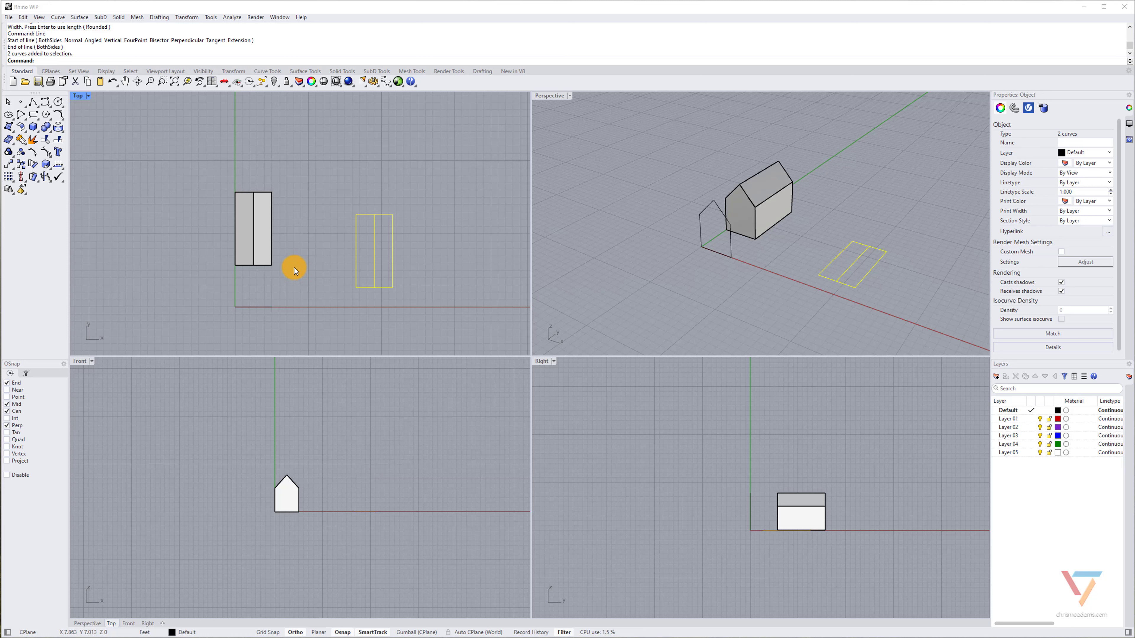
pyautogui.press('Escape')
# Draw a circle in the empty area of the Top viewport, on the side of the house opposite the rectangle
pyautogui.moveTo(73, 269); pyautogui.dragTo(265, 257, button='right')
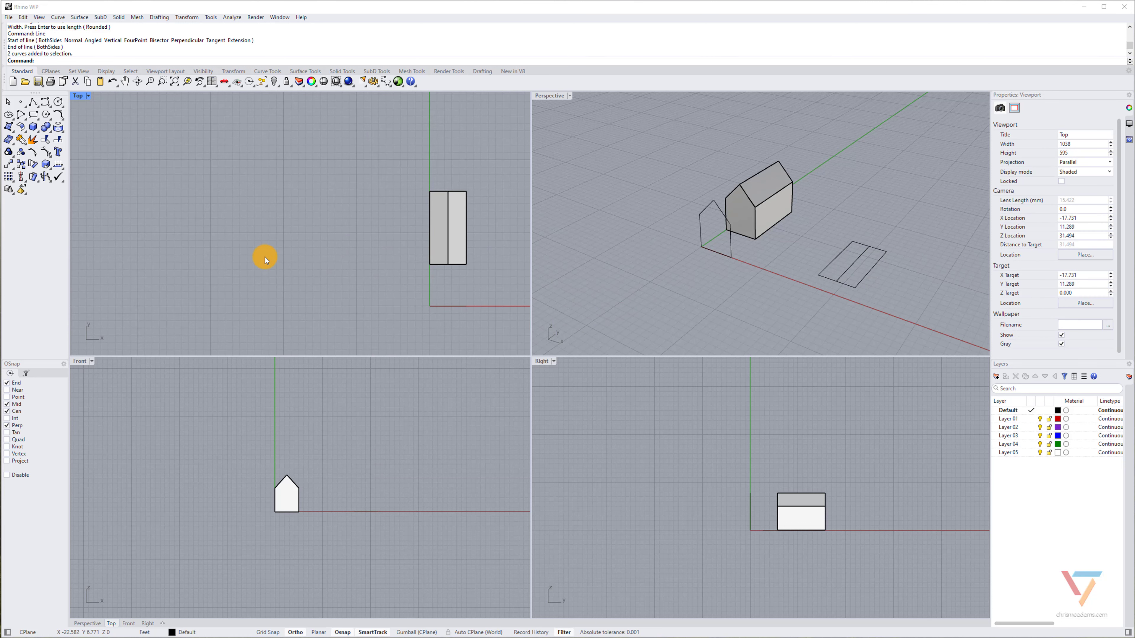
pyautogui.write('Circle')
pyautogui.press('Return')
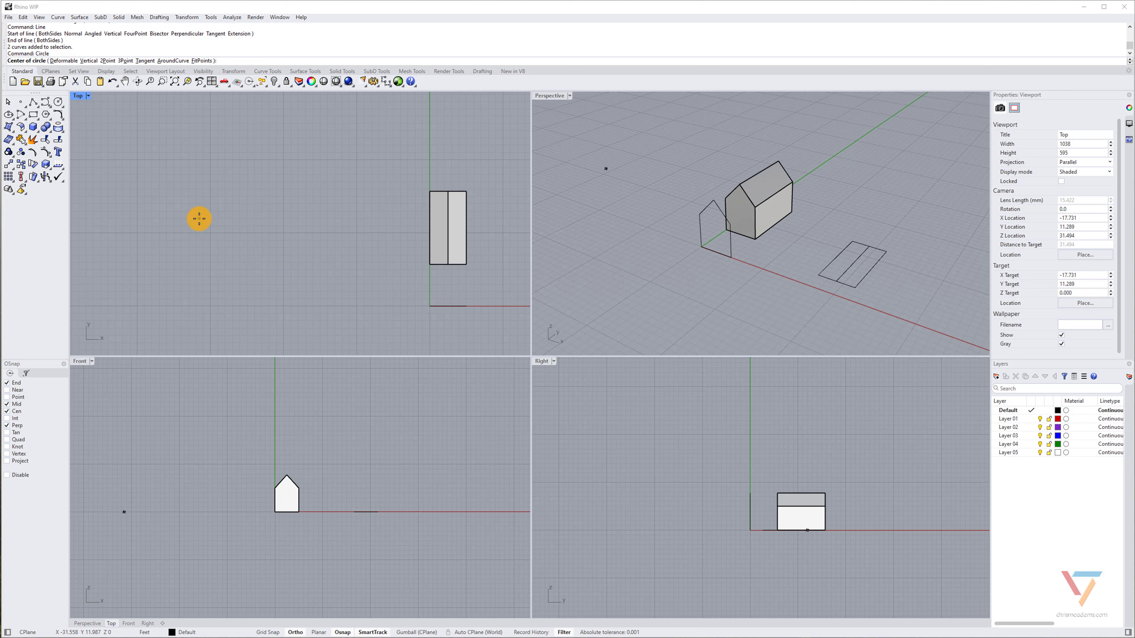
pyautogui.click(237, 223)
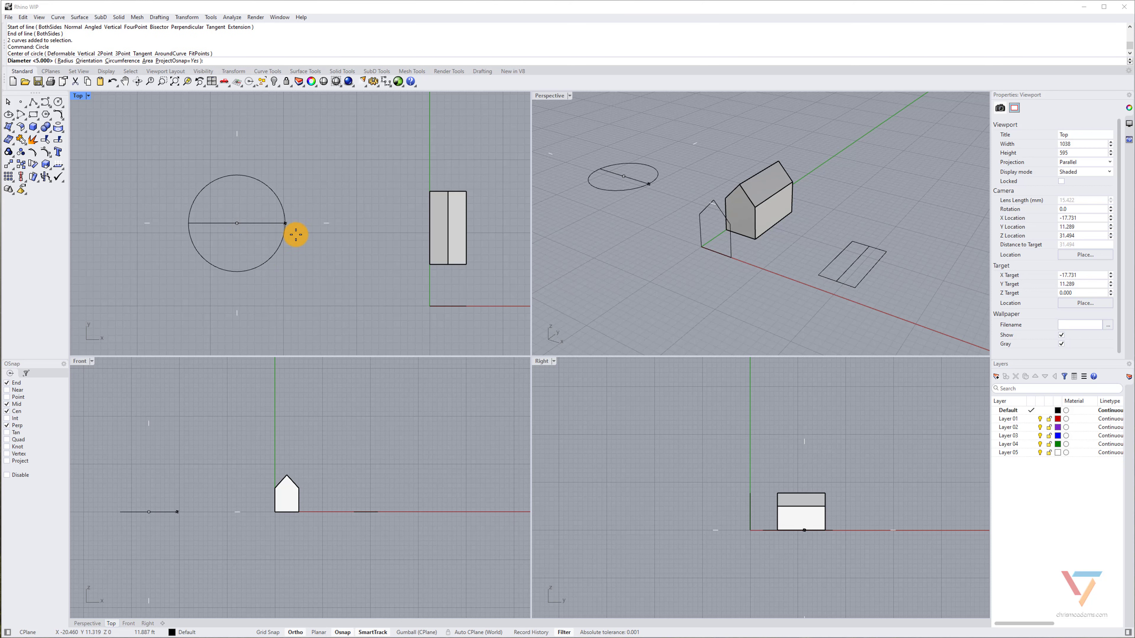
pyautogui.click(272, 234)
pyautogui.click(272, 223)
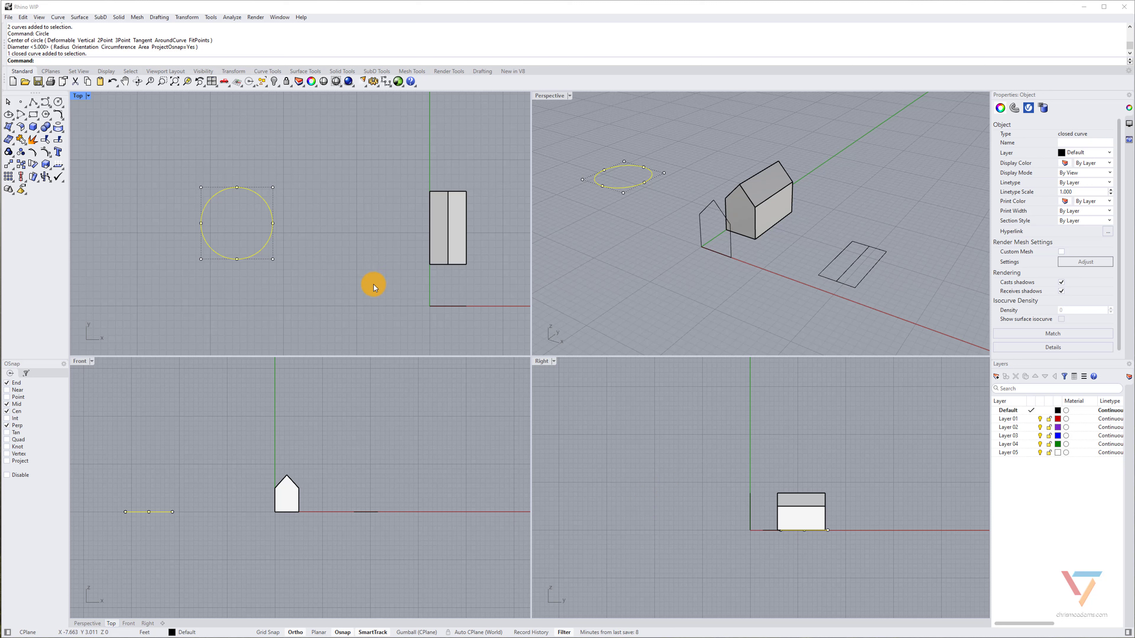
# Make Layer 01 current and draw a vertical line about 18 ft long up from the plan rectangle's upper-left corner in the Top viewport
pyautogui.moveTo(710, 443); pyautogui.dragTo(707, 441, button='right')
pyautogui.moveTo(342, 456); pyautogui.dragTo(354, 457, button='right')
pyautogui.moveTo(379, 247); pyautogui.dragTo(218, 252, button='right')
pyautogui.click(457, 215)
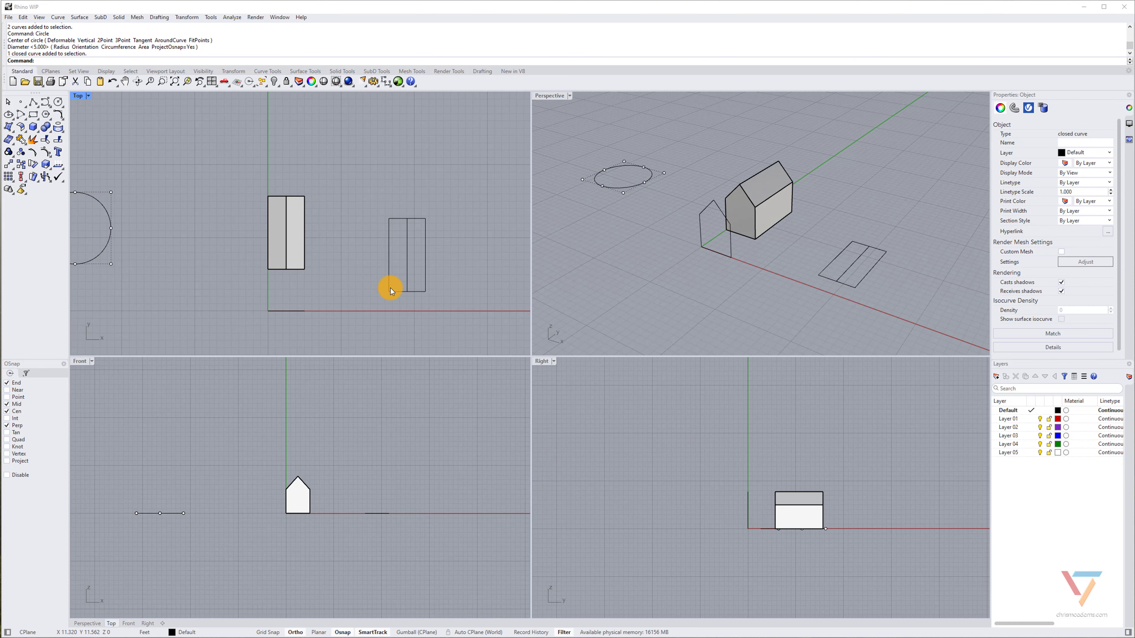
pyautogui.write('line')
pyautogui.press('Return')
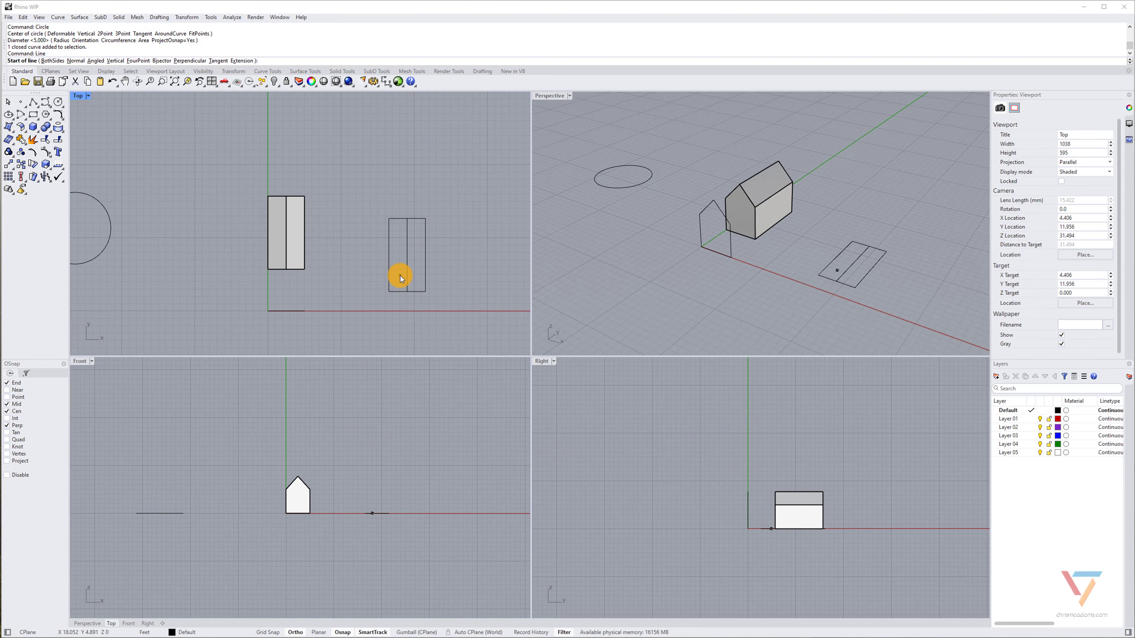
pyautogui.moveTo(355, 231); pyautogui.dragTo(357, 185, button='right')
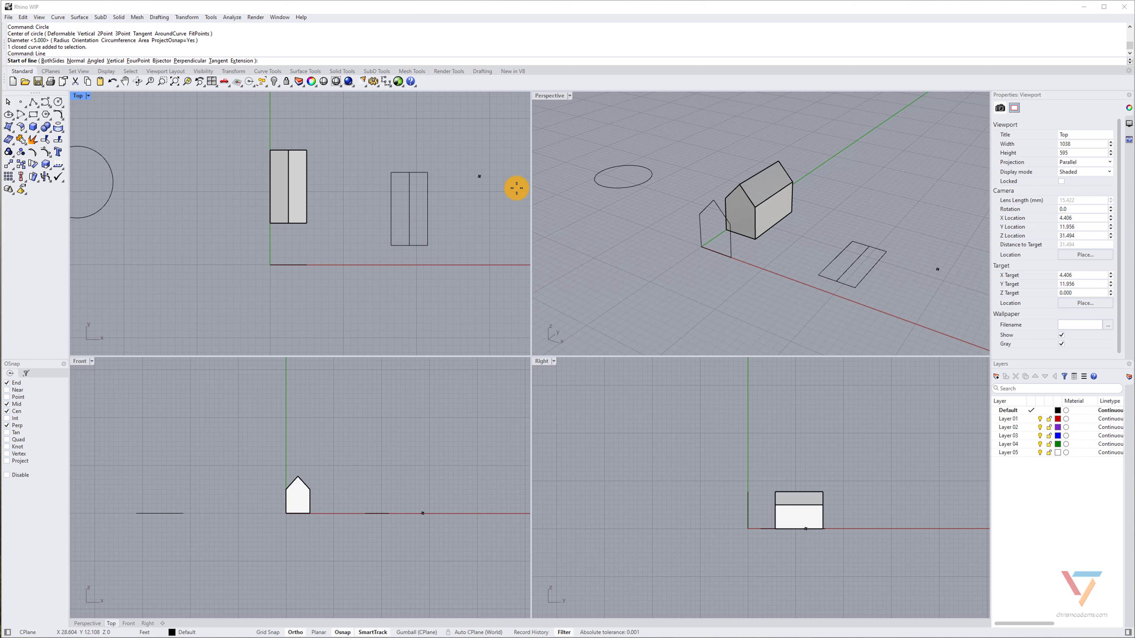
pyautogui.click(1030, 419)
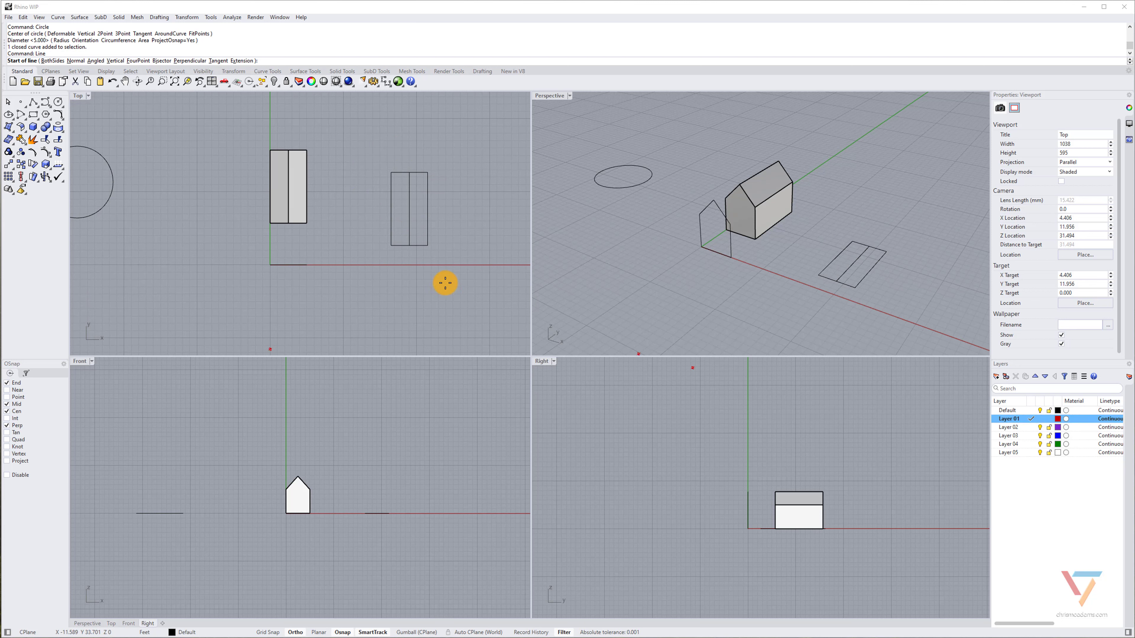
pyautogui.click(1031, 419)
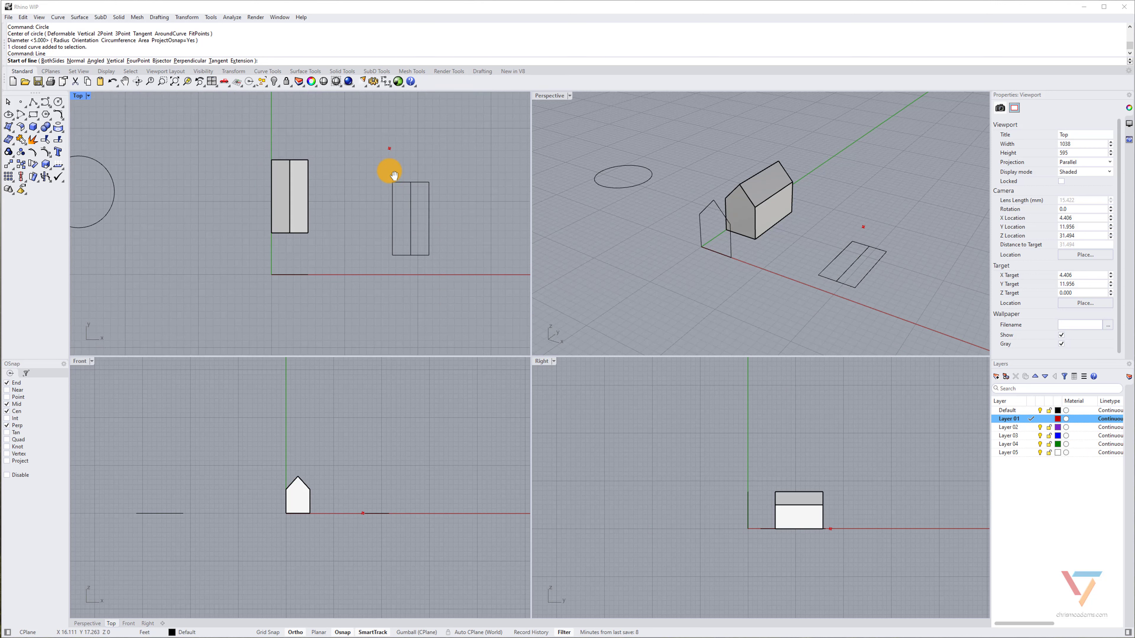
pyautogui.moveTo(387, 170); pyautogui.dragTo(380, 264, button='right')
pyautogui.click(384, 273)
pyautogui.click(391, 143)
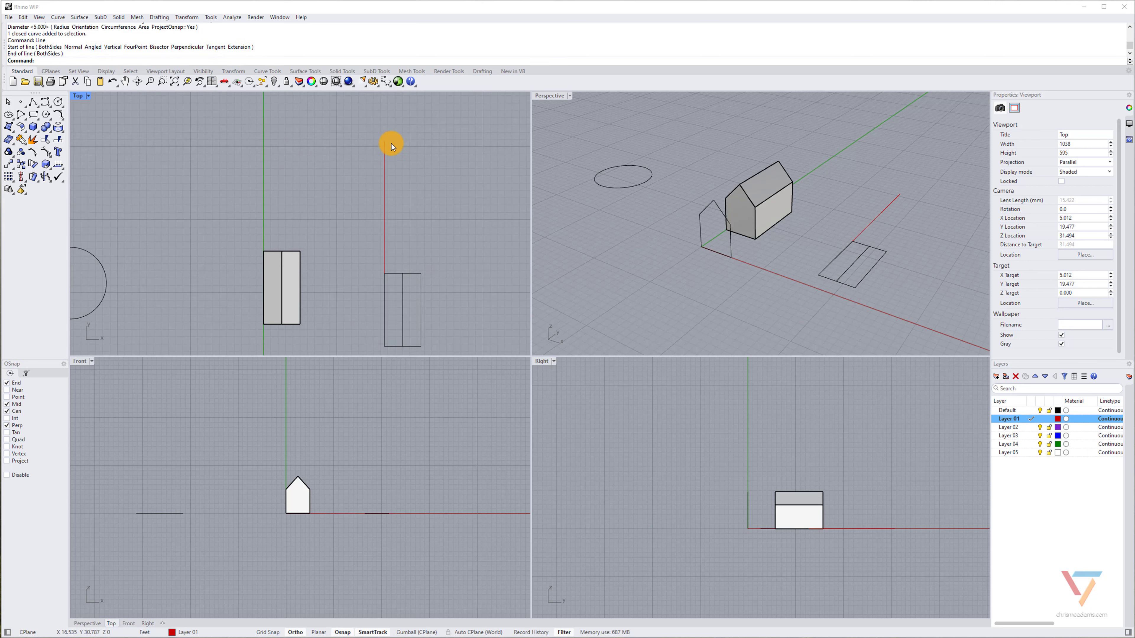
# Draw two more vertical projection lines up from the rectangle's upper-right corner and the ridge line's upper endpoint
pyautogui.rightClick(425, 261)
pyautogui.click(421, 272)
pyautogui.click(426, 142)
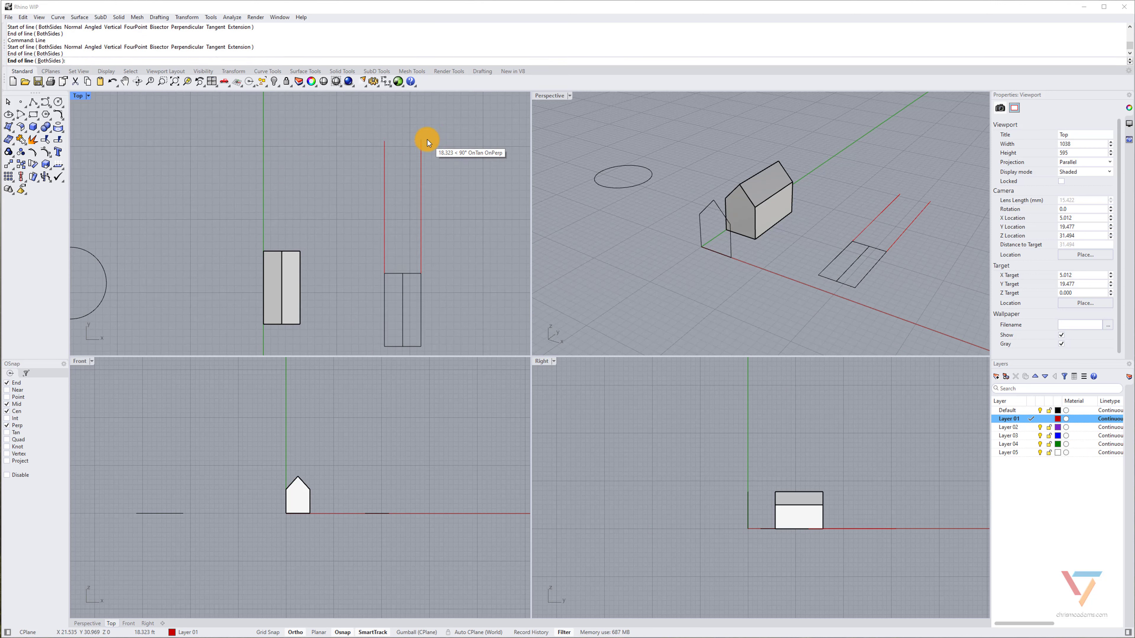
pyautogui.rightClick(405, 256)
pyautogui.click(403, 272)
pyautogui.click(406, 122)
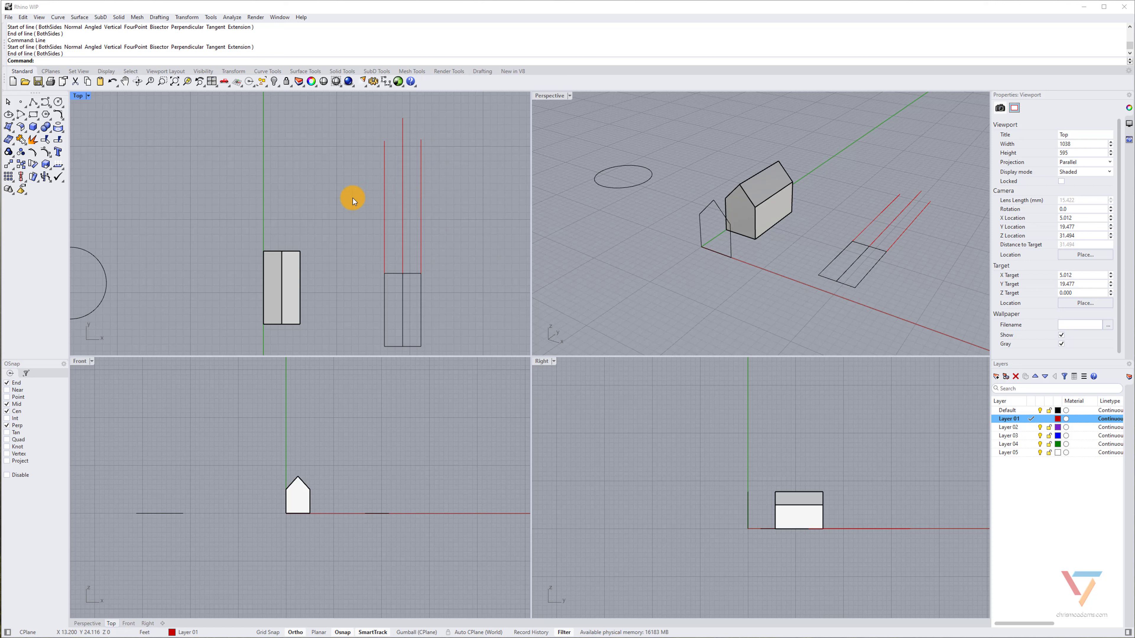
# Draw a horizontal ground line crossing the three vertical projection lines above the plan rectangle
pyautogui.rightClick(354, 215)
pyautogui.click(355, 221)
pyautogui.click(475, 222)
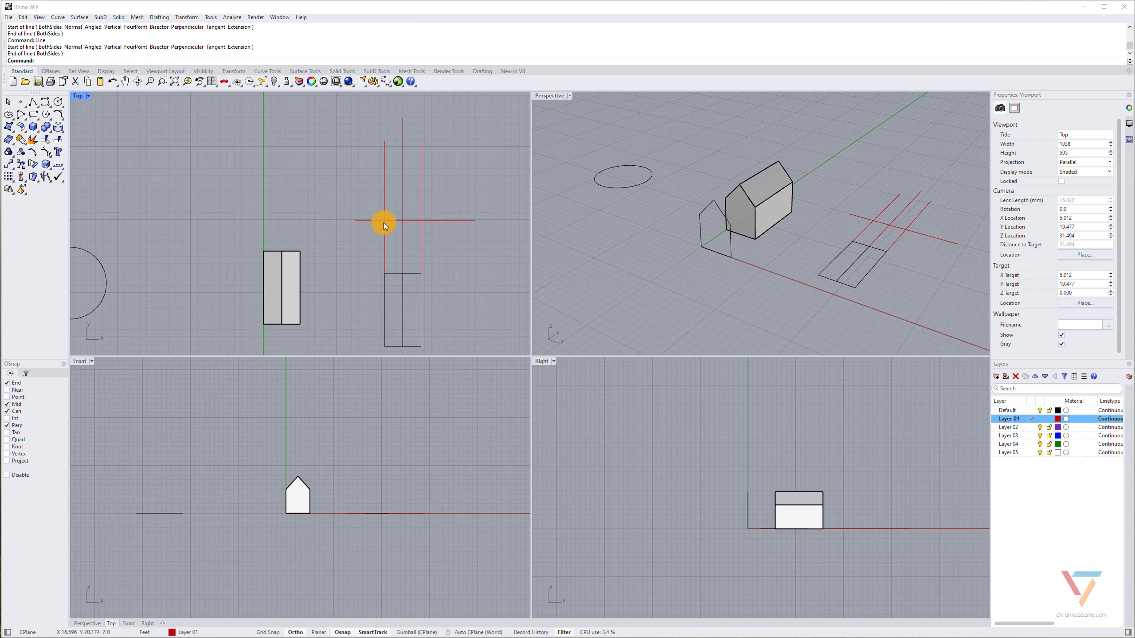
# Copy the horizontal ground line 5' straight up to mark the eave height
pyautogui.click(375, 222)
pyautogui.write('Copy')
pyautogui.press('Return')
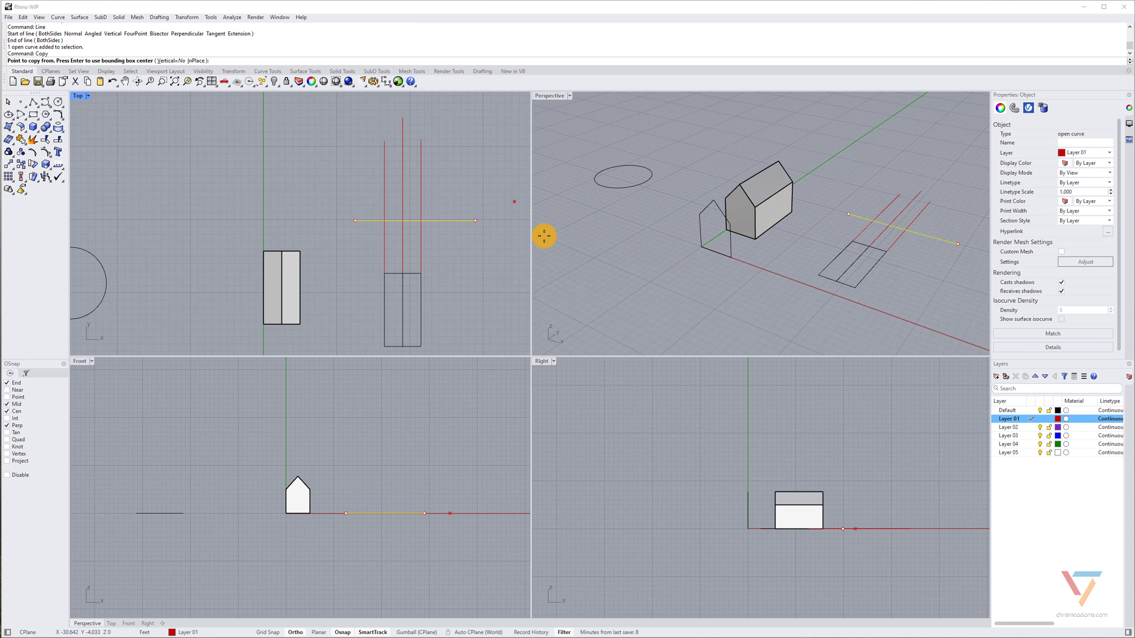
pyautogui.click(326, 222)
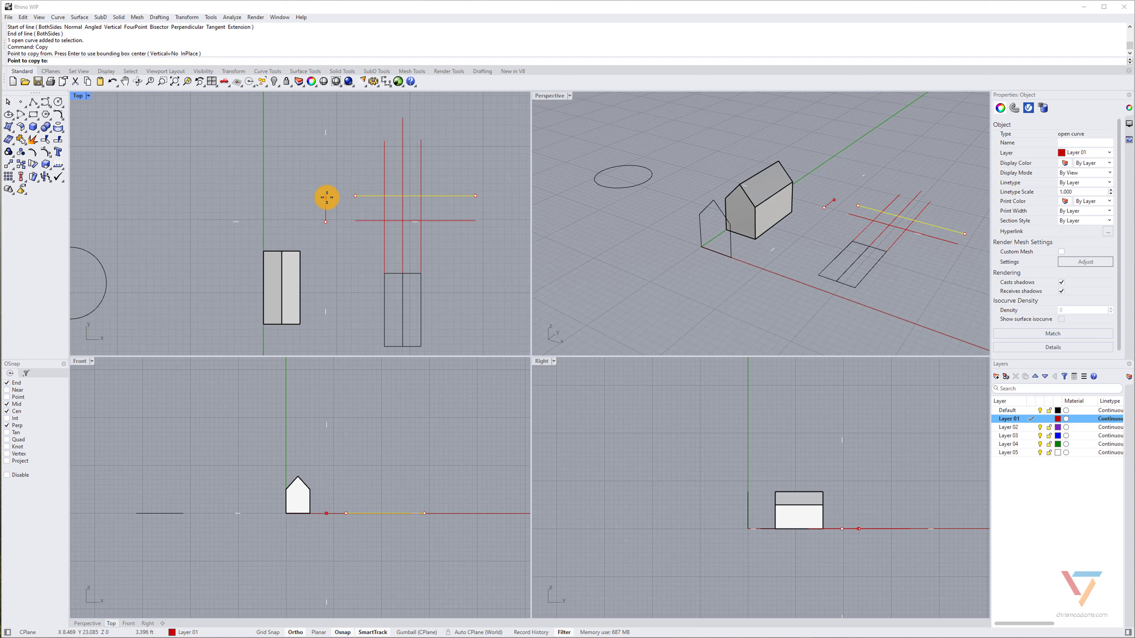
pyautogui.write("5'")
pyautogui.press('Return')
pyautogui.click(327, 197)
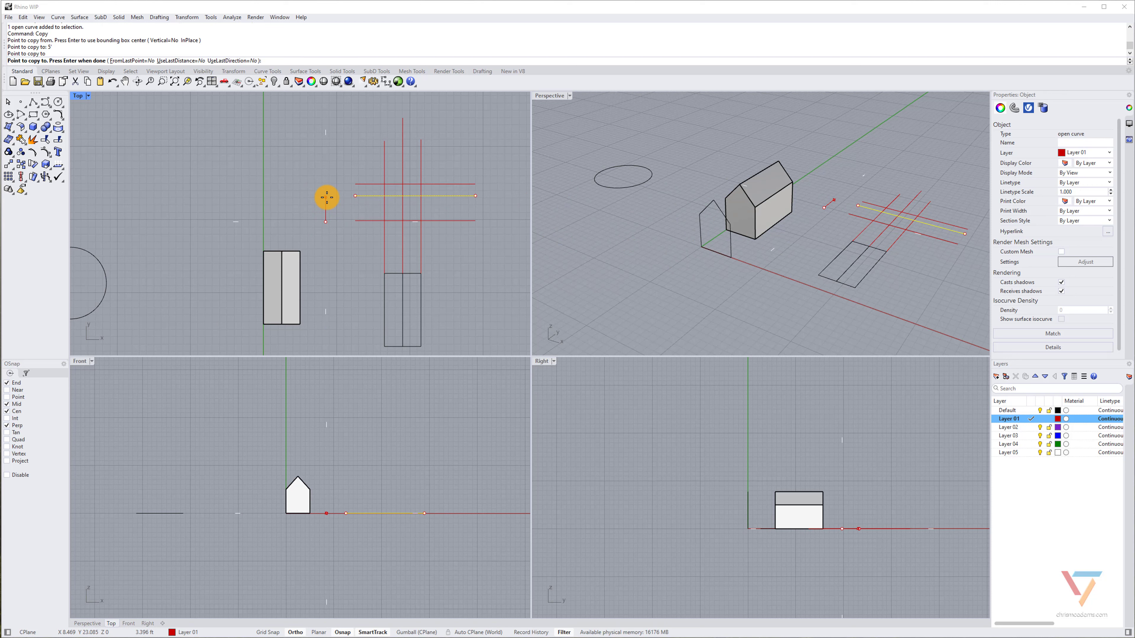
pyautogui.press('Return')
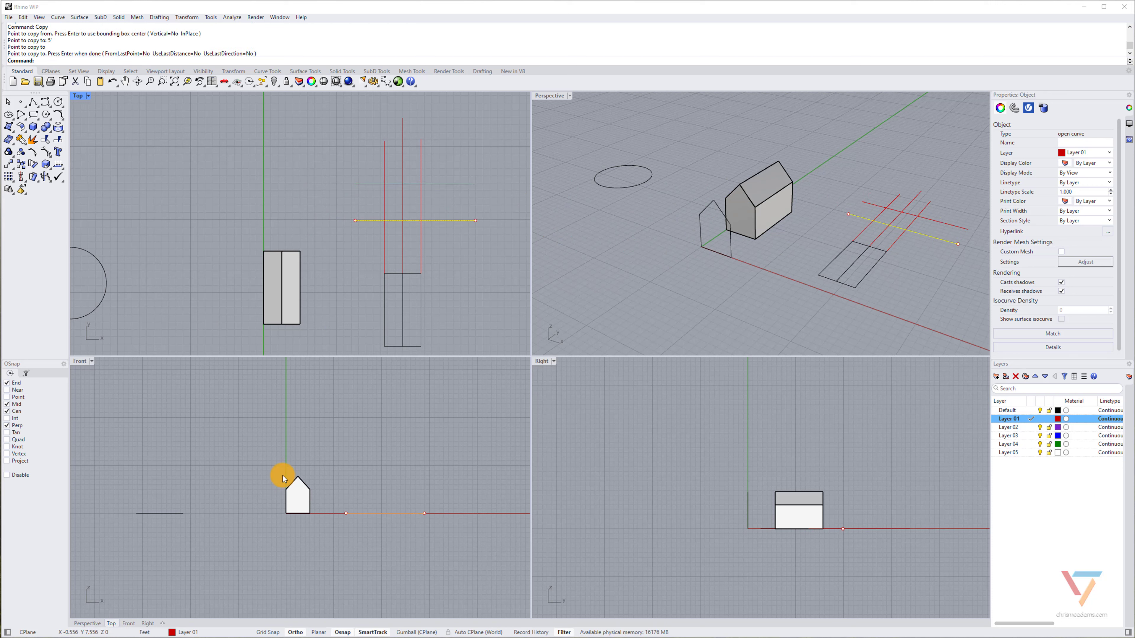
# Measure the distance from the house's eave corner to its roof peak in the Front viewport
pyautogui.write('Distance')
pyautogui.press('Return')
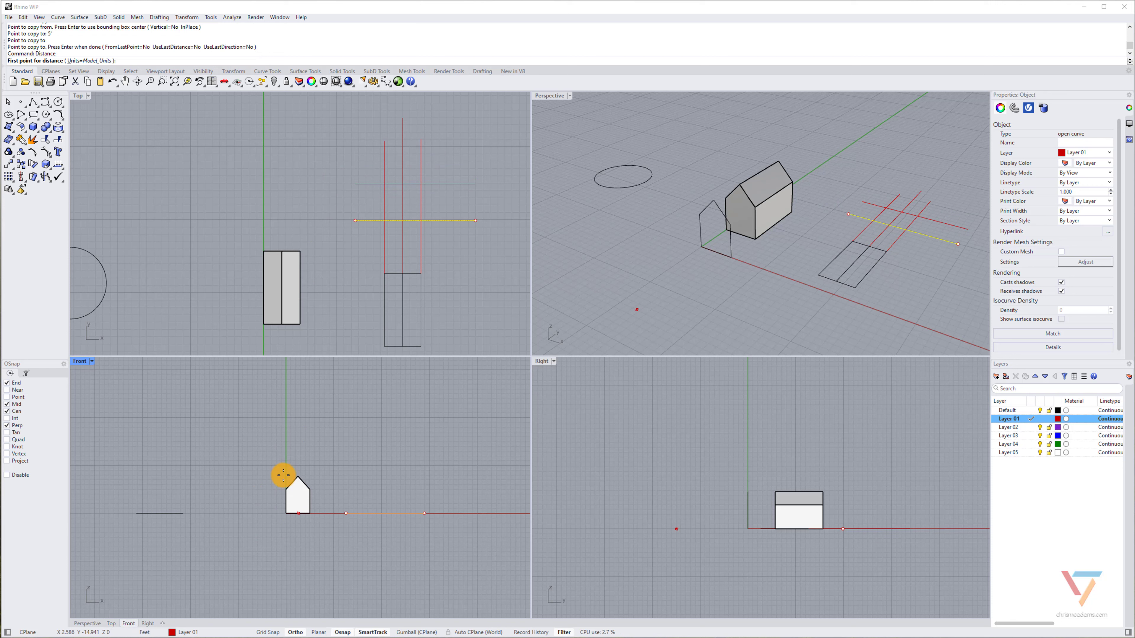
pyautogui.click(282, 491)
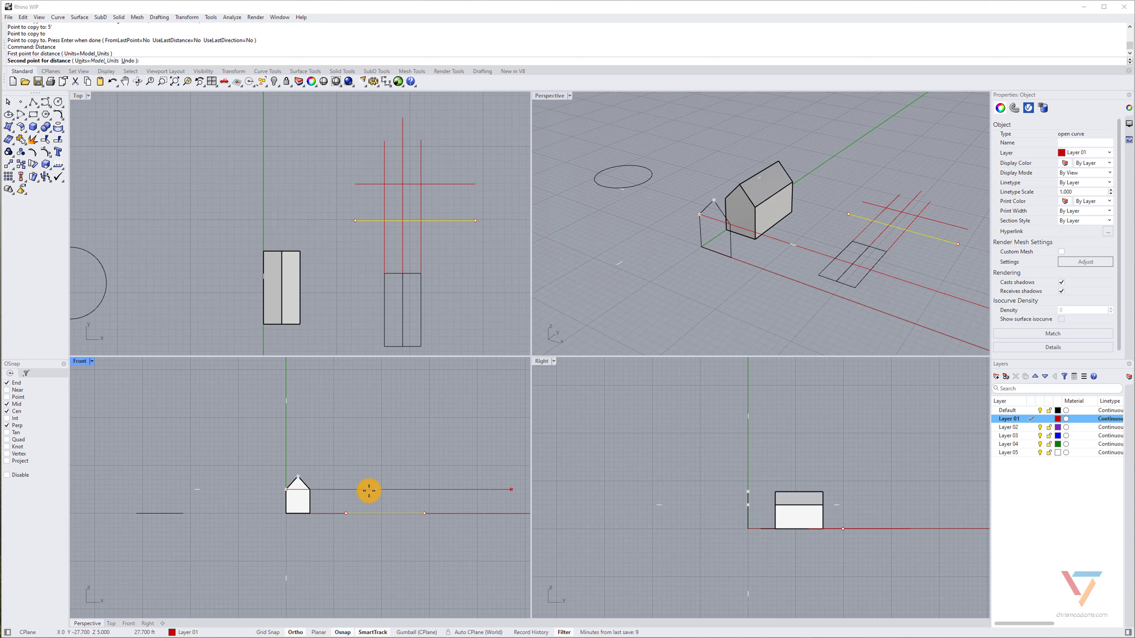
pyautogui.click(297, 476)
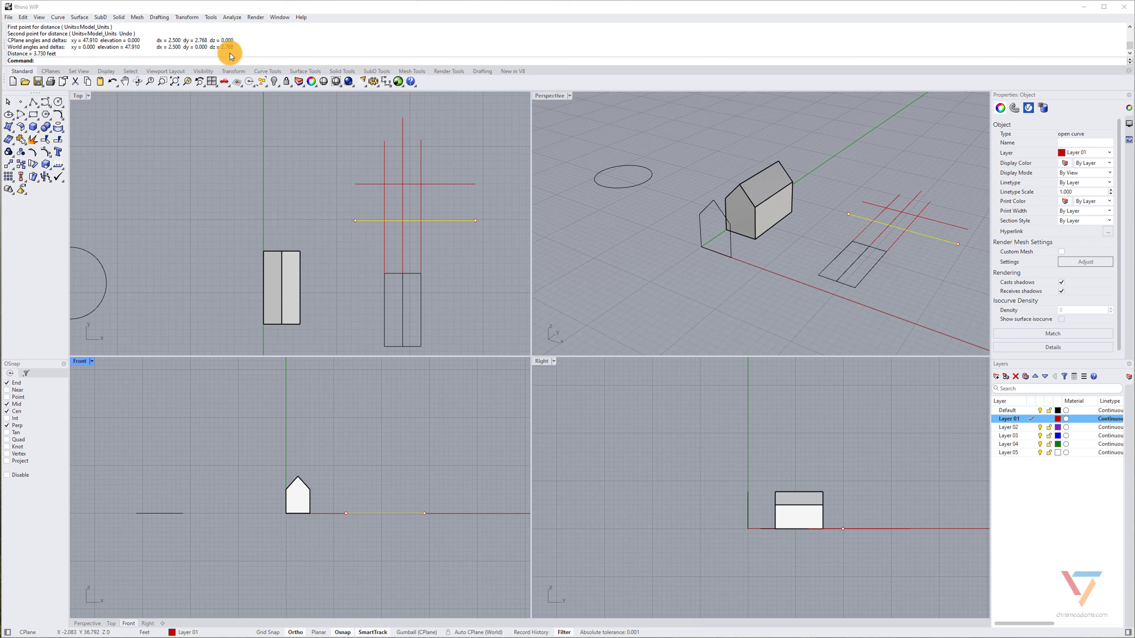
# Copy the horizontal eave line 2.75' straight up to mark the roof peak height
pyautogui.click(328, 140)
pyautogui.click(368, 184)
pyautogui.write('C')
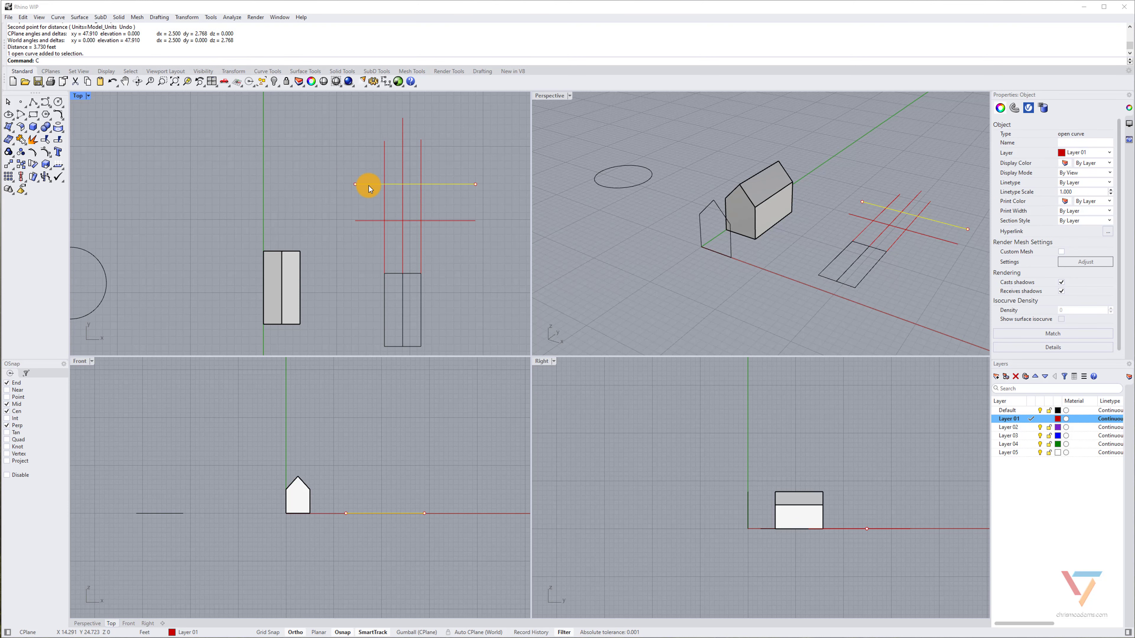
pyautogui.write('opy')
pyautogui.press('Return')
pyautogui.click(313, 192)
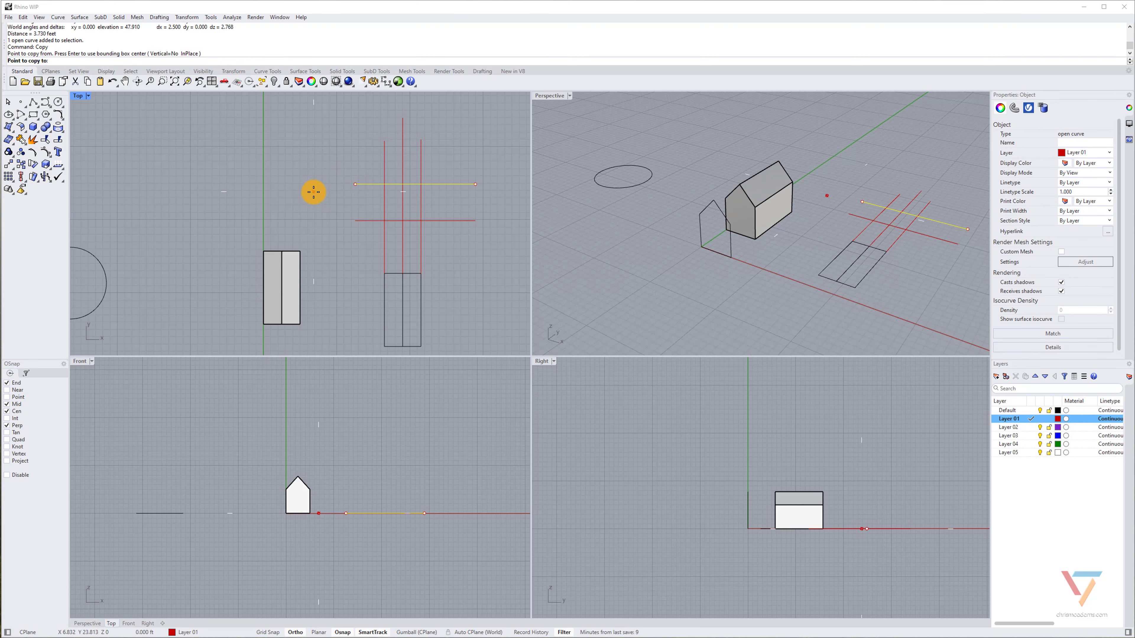
pyautogui.write('2.75')
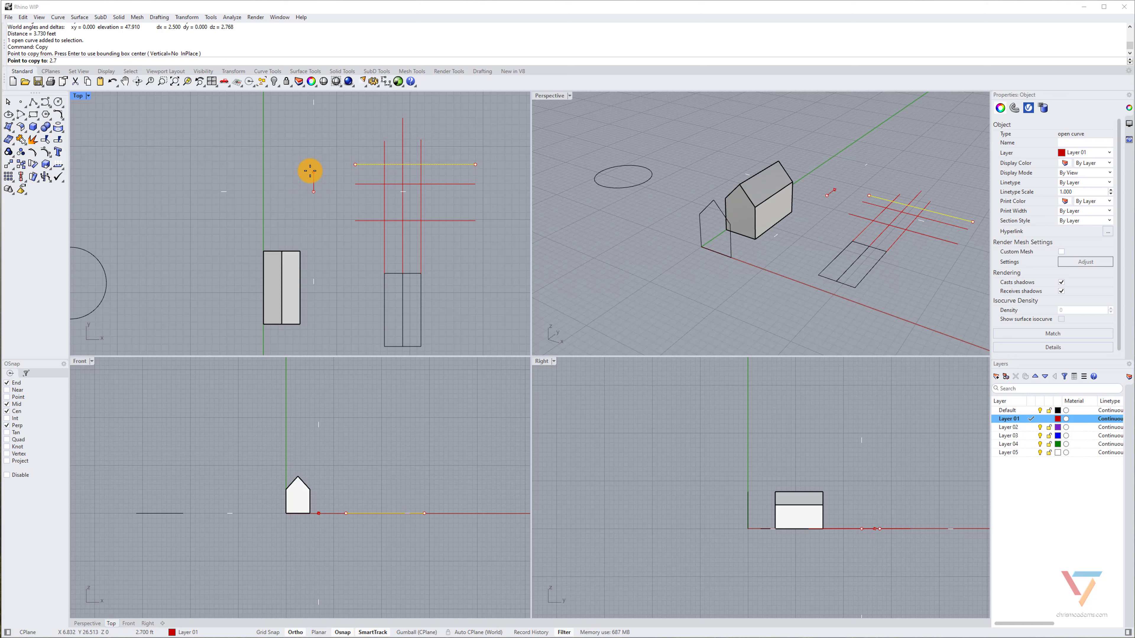
pyautogui.press('Return')
pyautogui.click(316, 143)
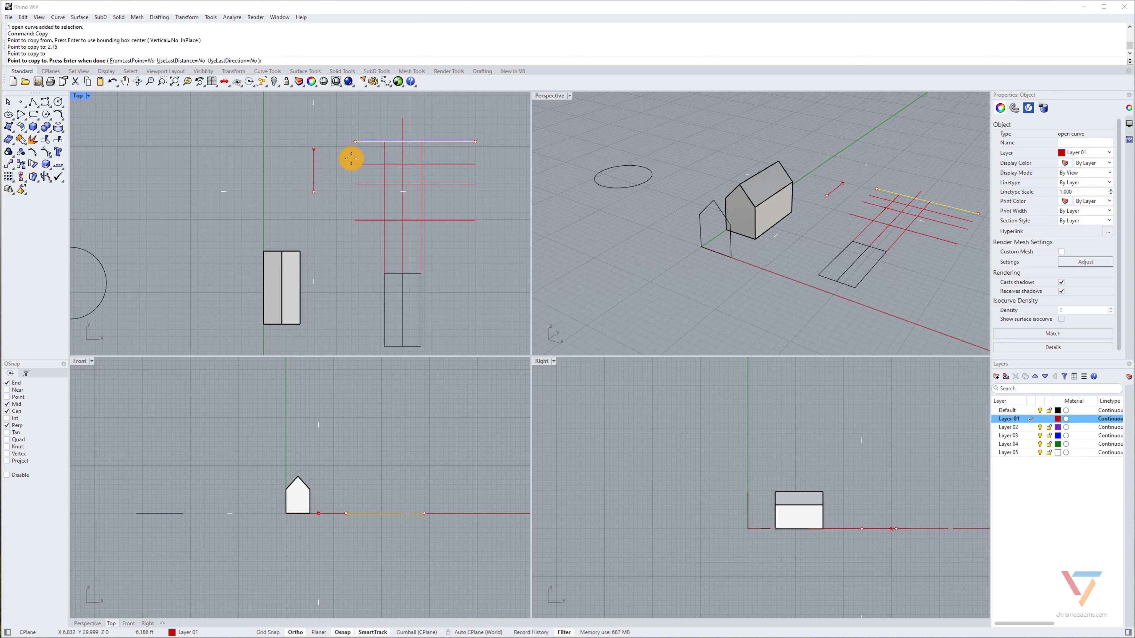
pyautogui.press('Return')
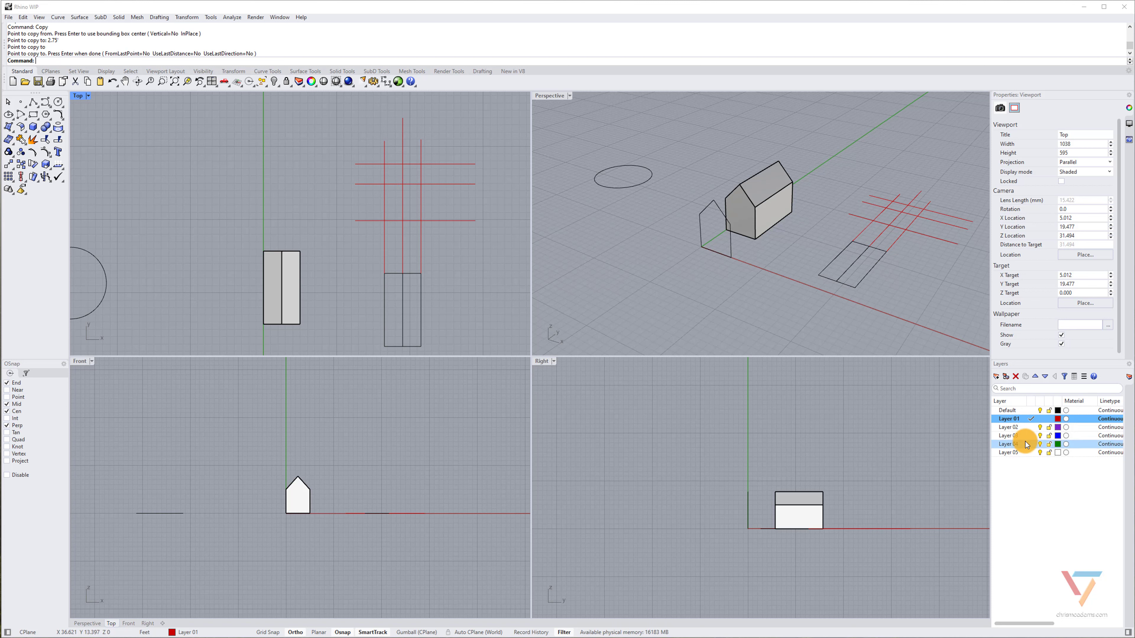
# Make Layer 02 current and trace the closed gable outline with a polyline through the construction lines' intersections, using the Int object snap
pyautogui.click(1031, 427)
pyautogui.moveTo(448, 245); pyautogui.dragTo(436, 255, button='right')
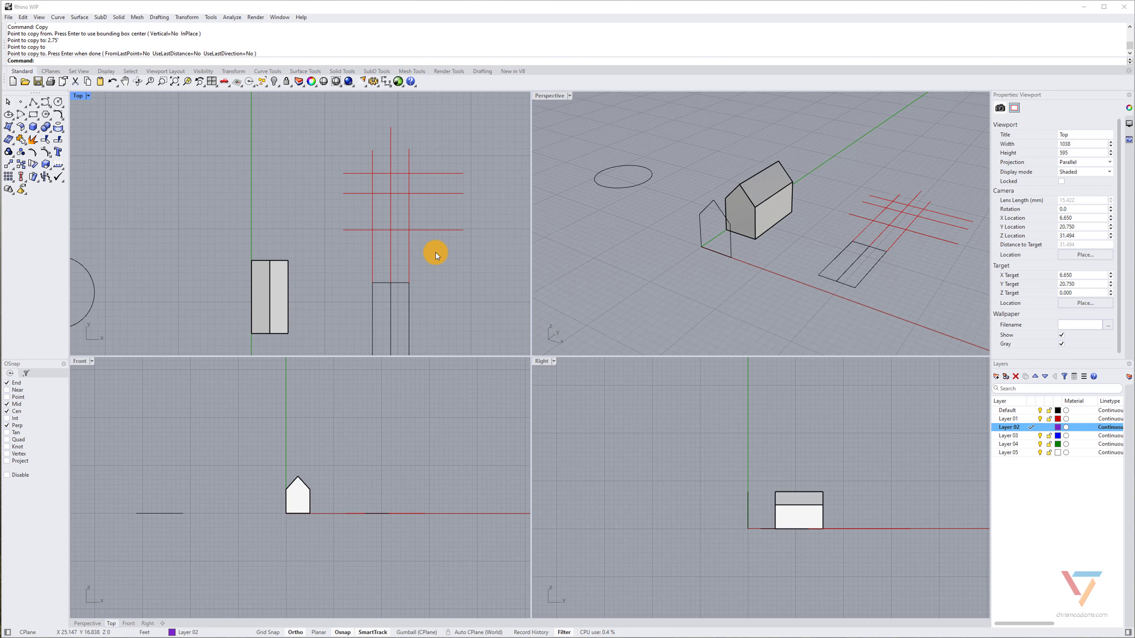
pyautogui.write('Polyline')
pyautogui.press('Return')
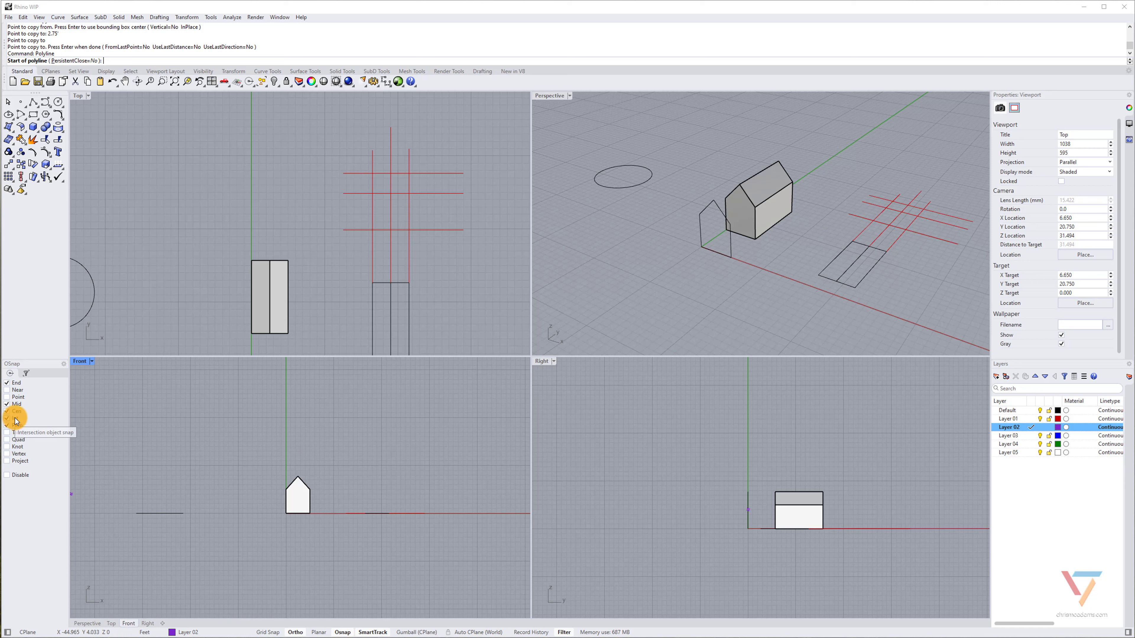
pyautogui.click(372, 230)
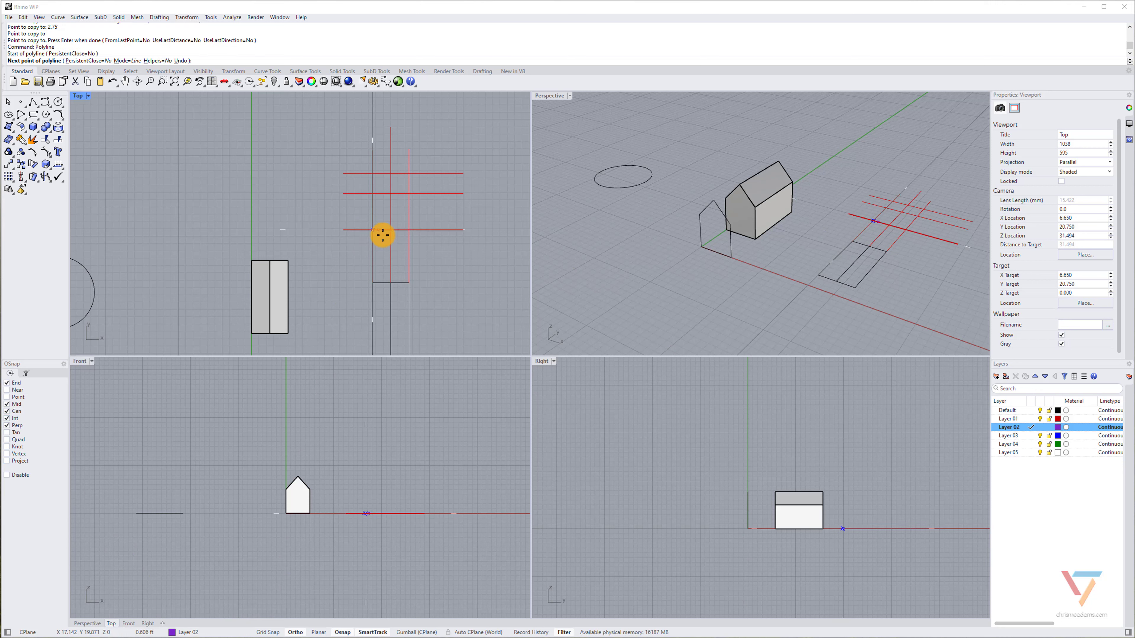
pyautogui.click(409, 230)
pyautogui.click(409, 193)
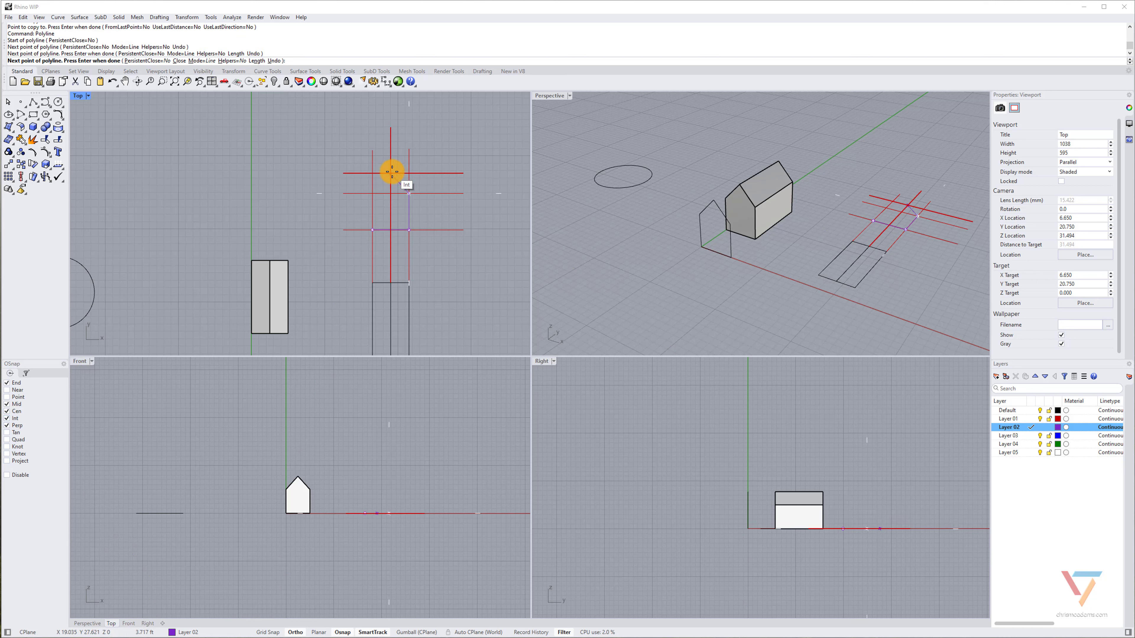
pyautogui.click(386, 177)
pyautogui.click(373, 192)
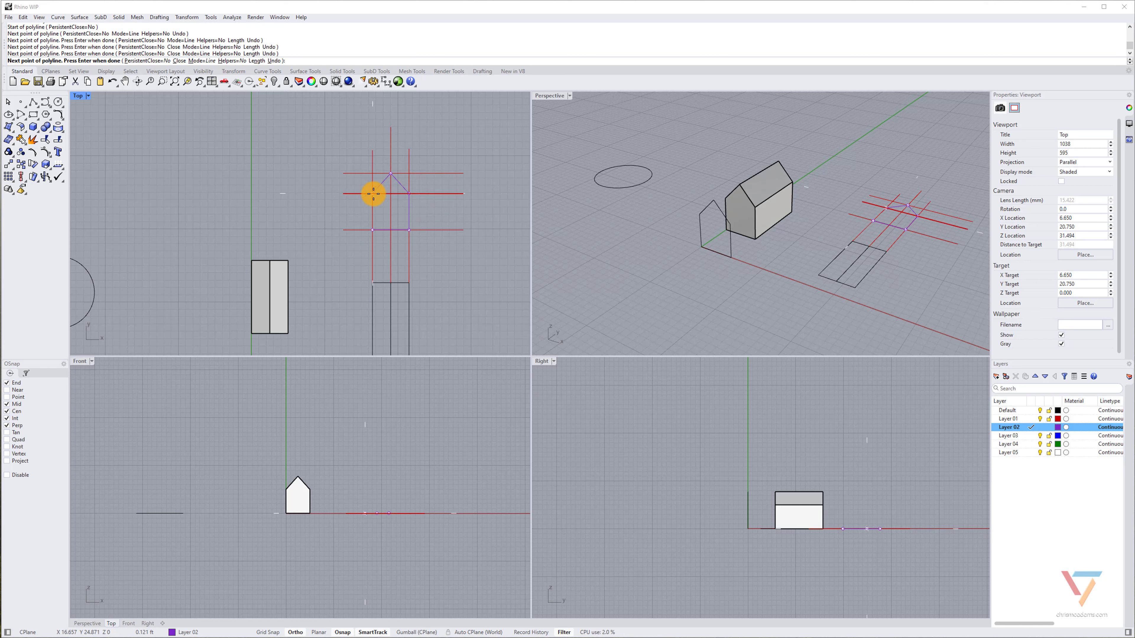
pyautogui.click(371, 231)
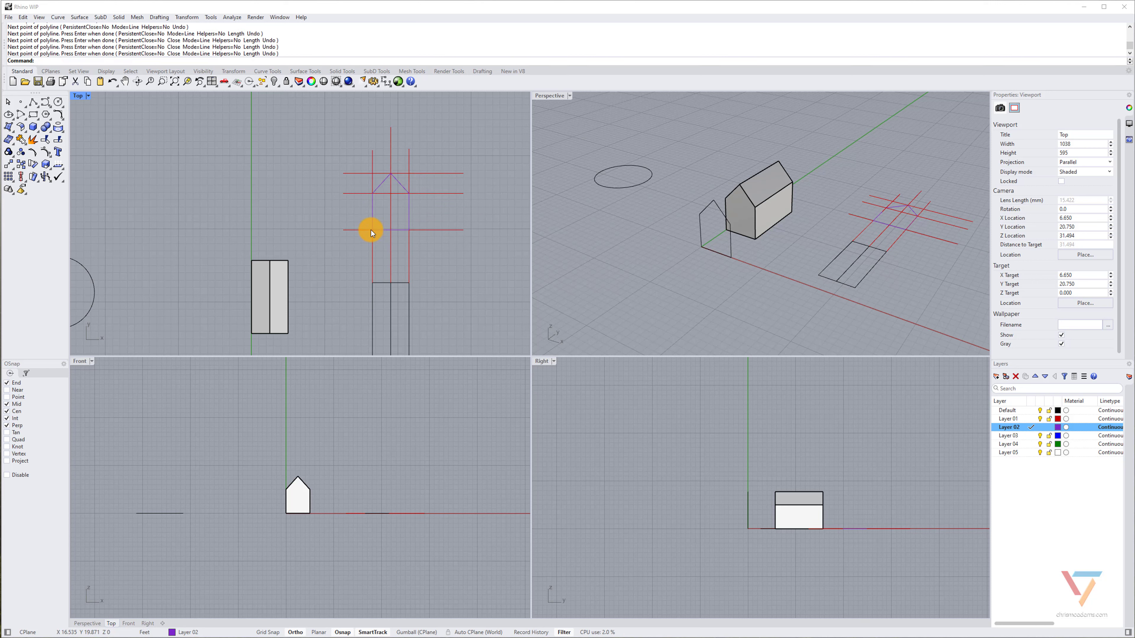
# Turn off Layer 01 to hide the construction lines, and select the plan curves and the gable outline in turn to compare them
pyautogui.click(1040, 420)
pyautogui.click(1040, 419)
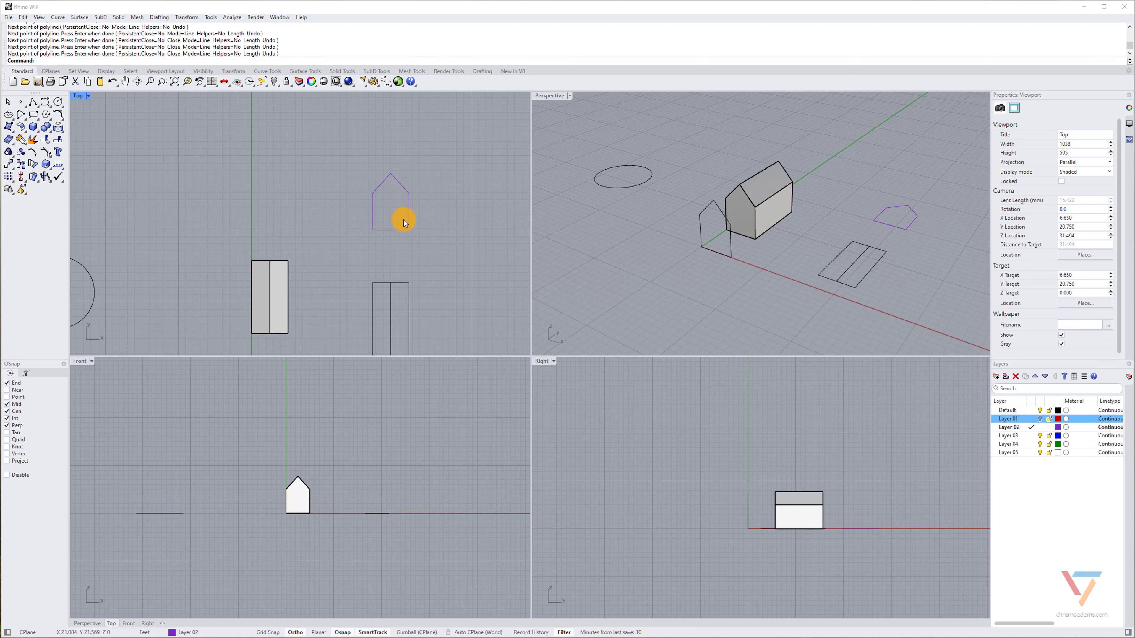
pyautogui.moveTo(444, 292); pyautogui.dragTo(424, 245, button='right')
pyautogui.moveTo(336, 224); pyautogui.dragTo(427, 331)
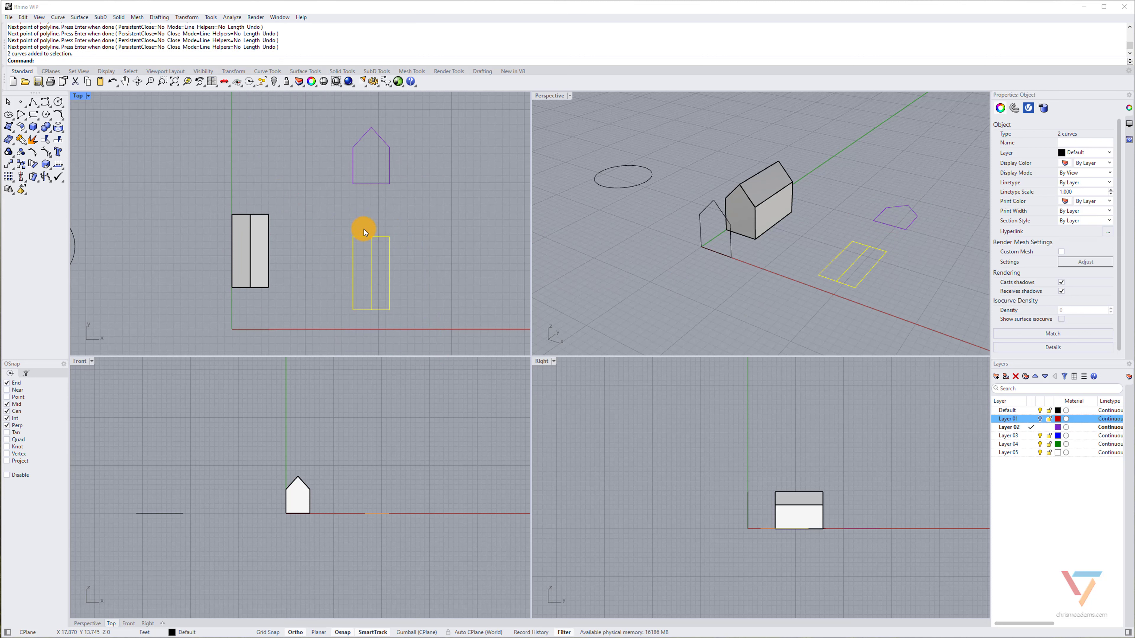
pyautogui.click(398, 299)
pyautogui.moveTo(340, 117); pyautogui.dragTo(404, 202)
pyautogui.click(404, 202)
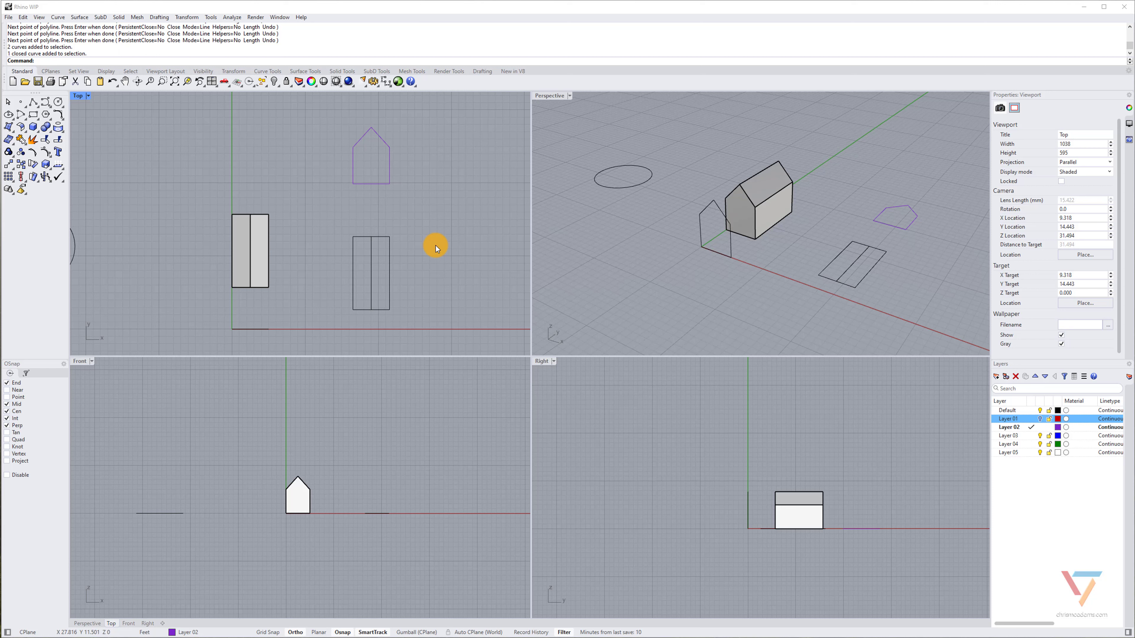
pyautogui.click(378, 134)
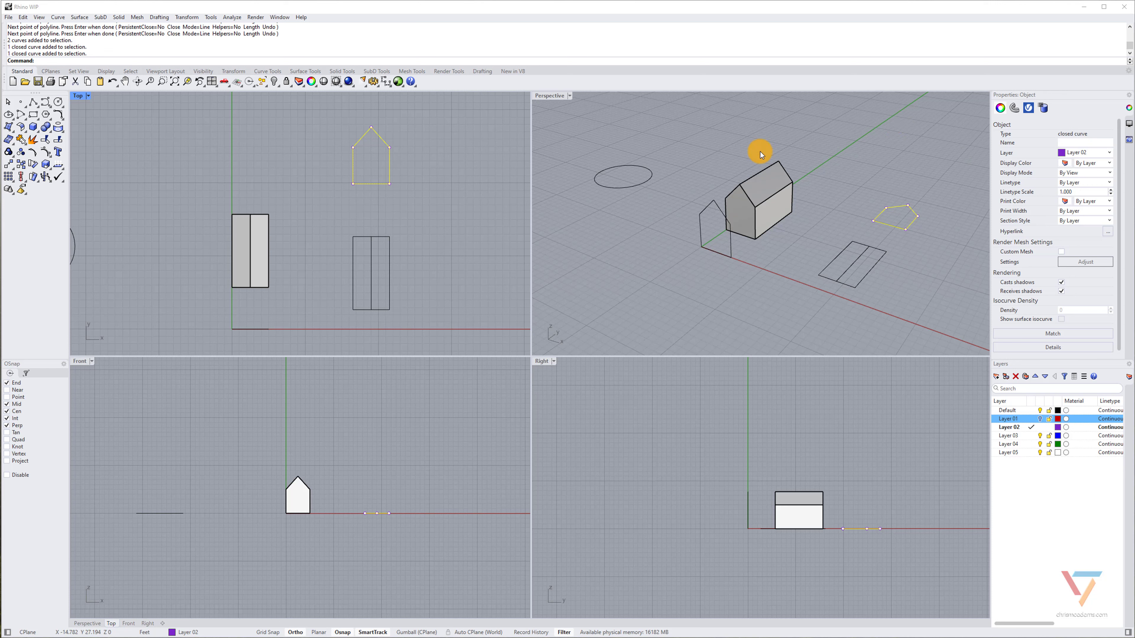
# Copy the flat gable outline and the outer plan rectangle together 15' along the X axis
pyautogui.keyDown('shift'); pyautogui.moveTo(785, 149); pyautogui.dragTo(766, 149, button='right'); pyautogui.keyUp('shift')
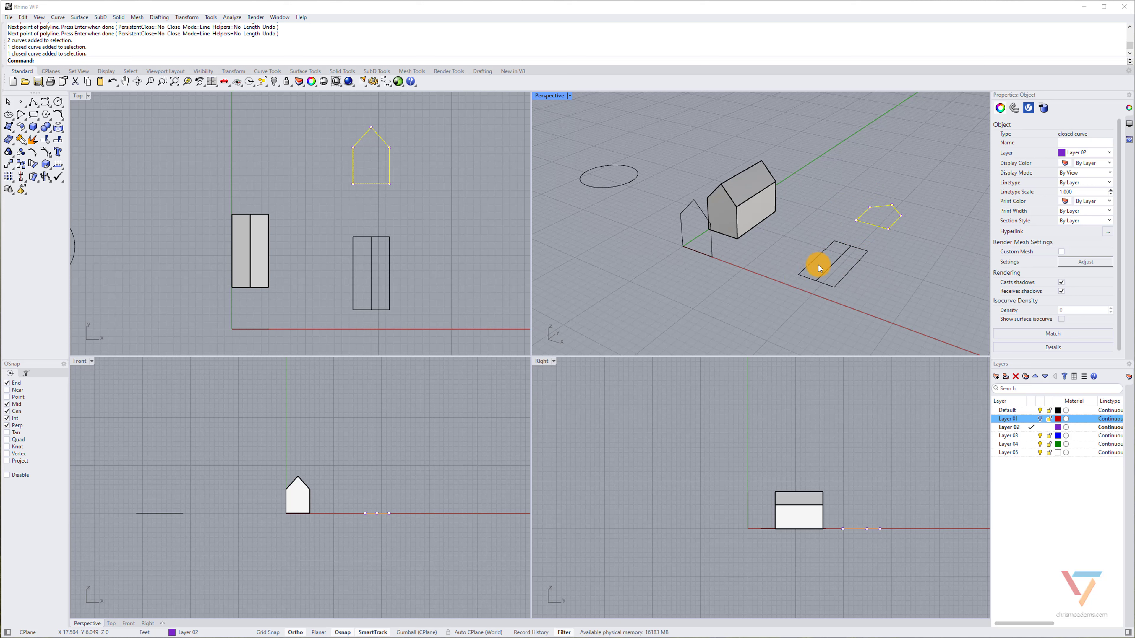
pyautogui.keyDown('shift'); pyautogui.click(862, 257); pyautogui.keyUp('shift')
pyautogui.moveTo(857, 226); pyautogui.dragTo(804, 227, button='right')
pyautogui.press('Return')
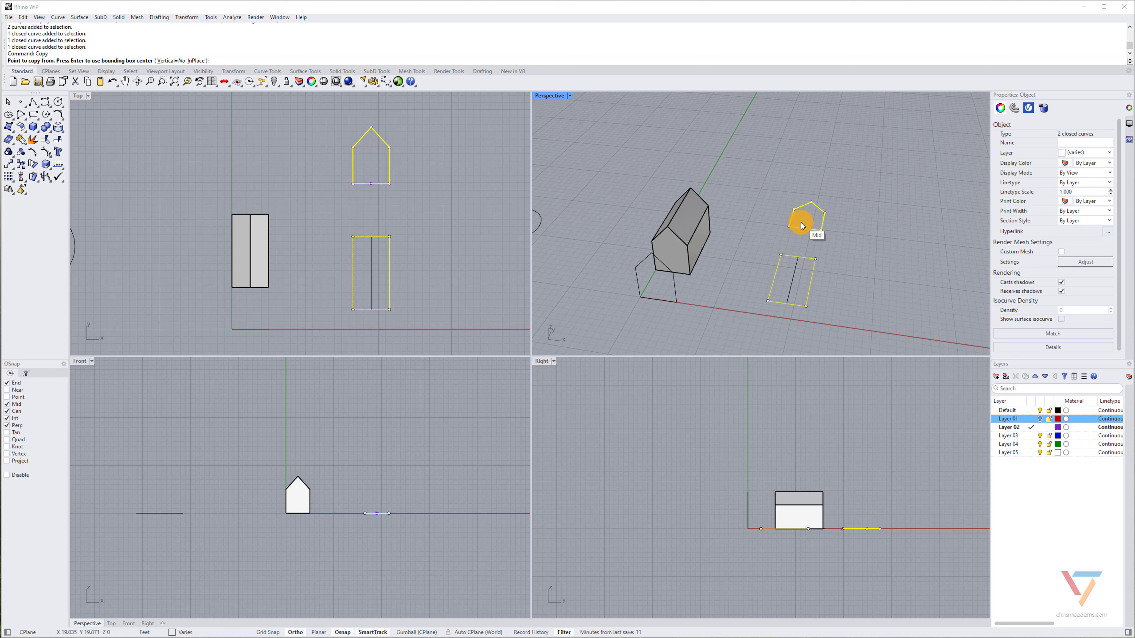
pyautogui.click(831, 252)
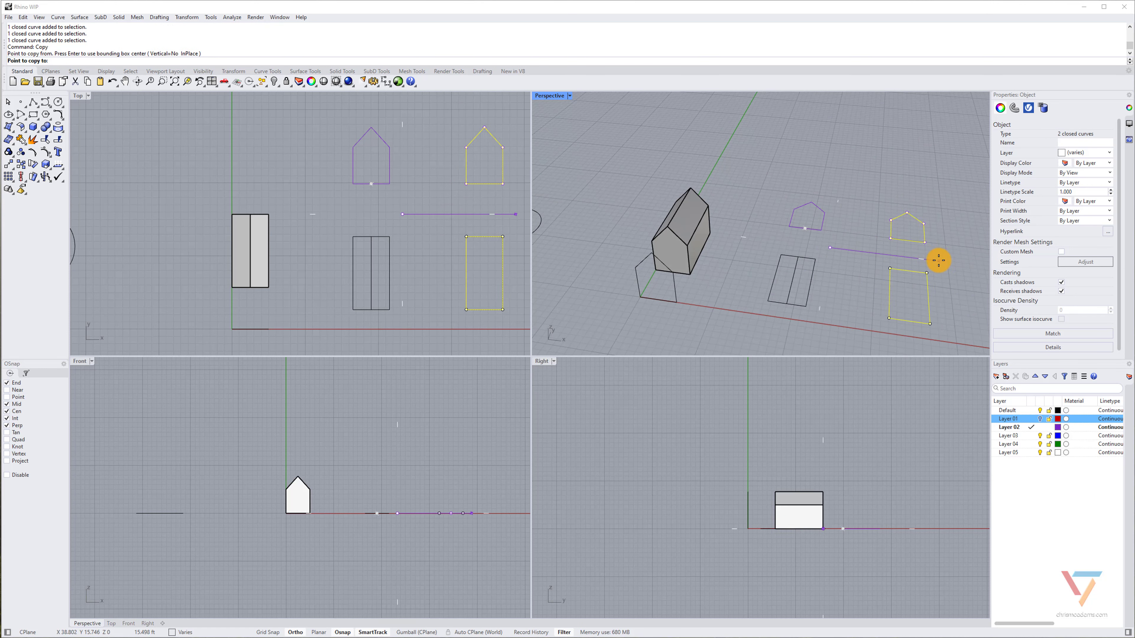
pyautogui.write("15'3")
pyautogui.press('Return')
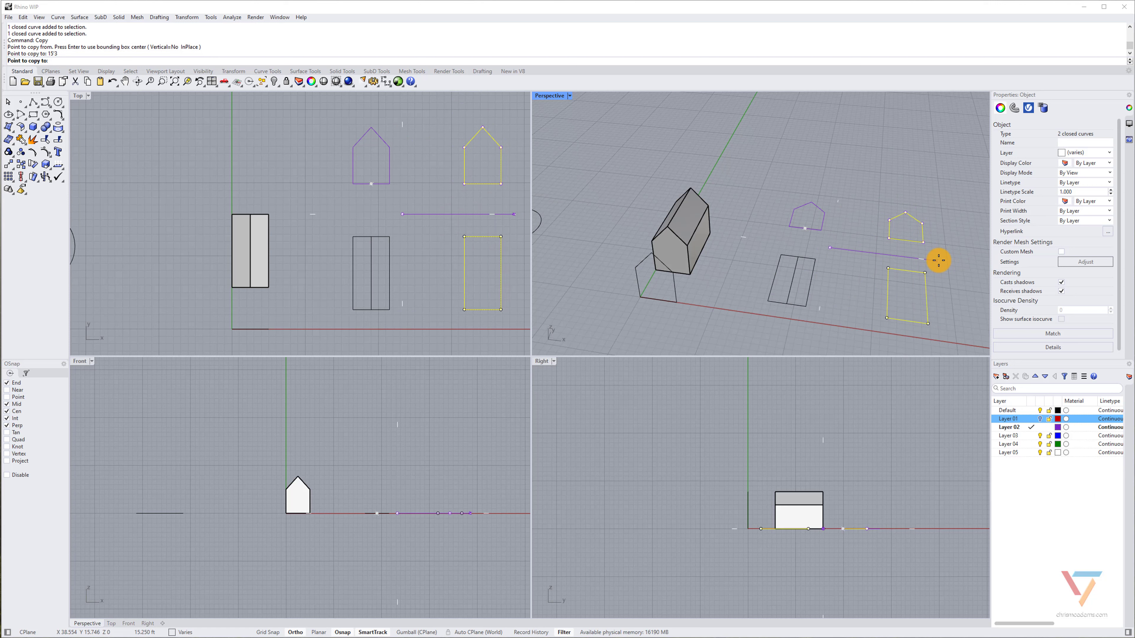
pyautogui.write("15'")
pyautogui.press('Return')
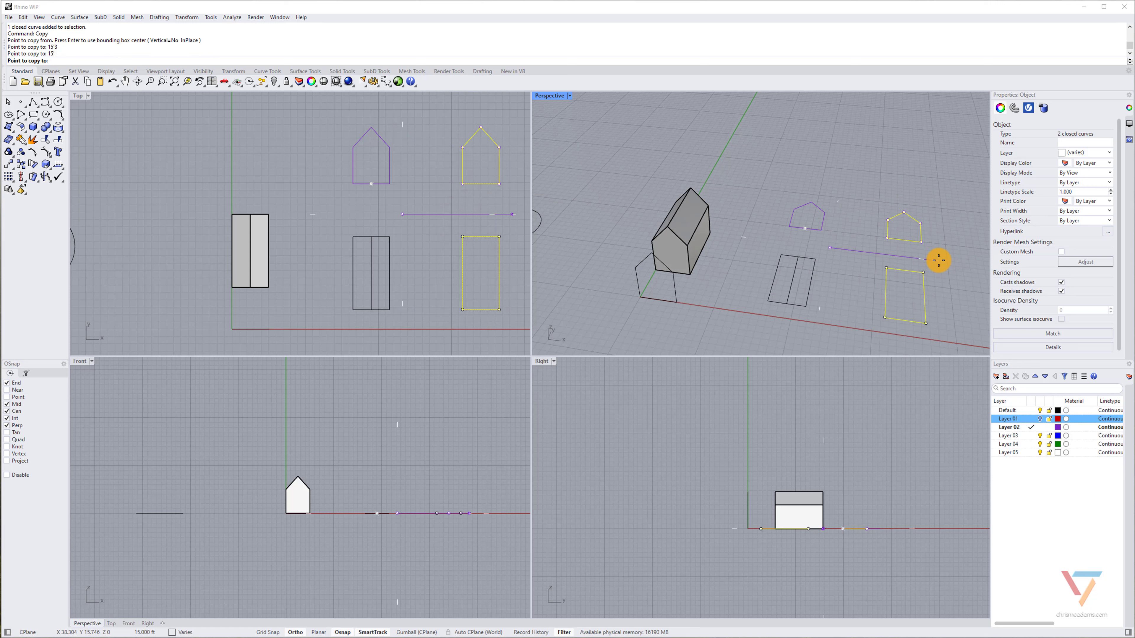
pyautogui.click(939, 260)
pyautogui.press('Return')
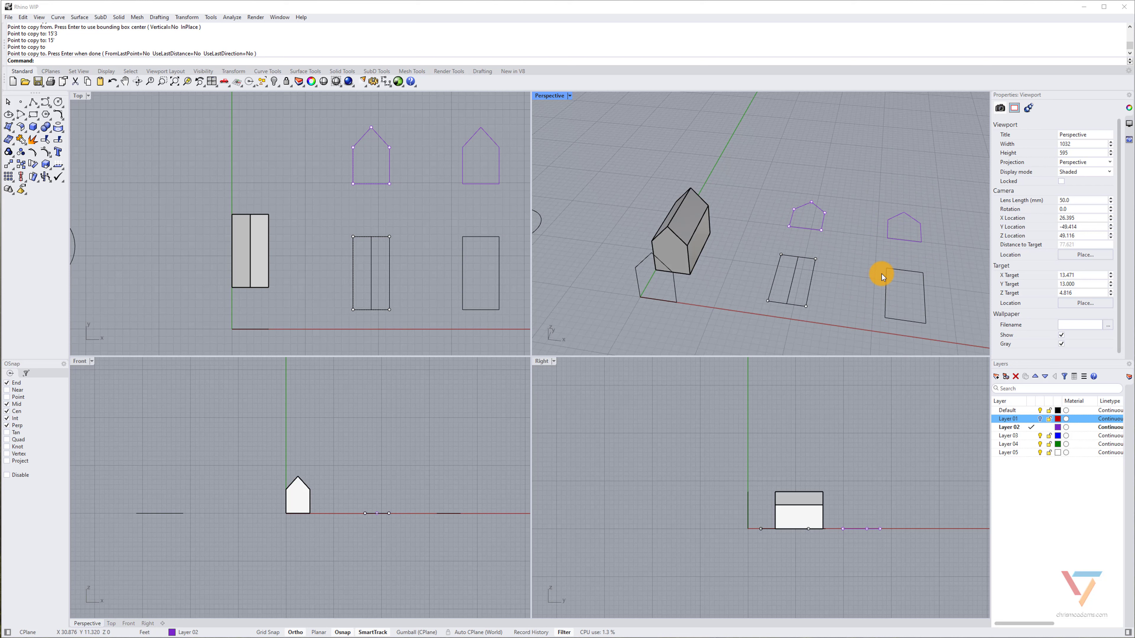
# Rotate the copied gable outline 90 degrees upright about the midpoint of its base edge, working in the Right viewport's plane
pyautogui.keyDown('shift'); pyautogui.moveTo(878, 256); pyautogui.dragTo(800, 213, button='right'); pyautogui.keyUp('shift')
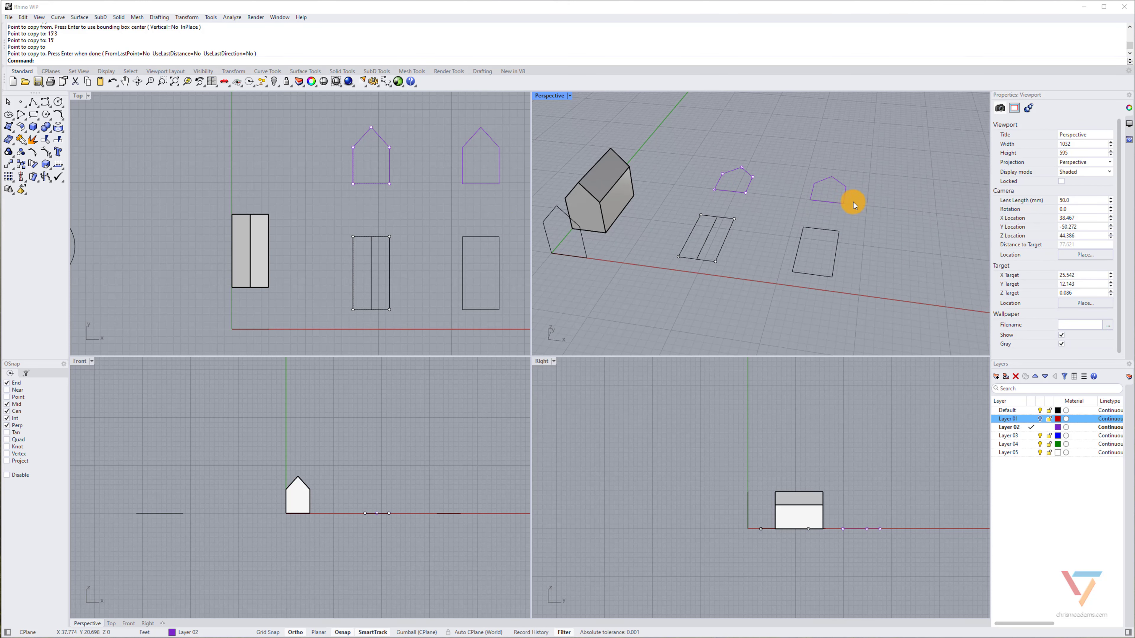
pyautogui.click(837, 206)
pyautogui.moveTo(836, 191); pyautogui.dragTo(800, 192, button='right')
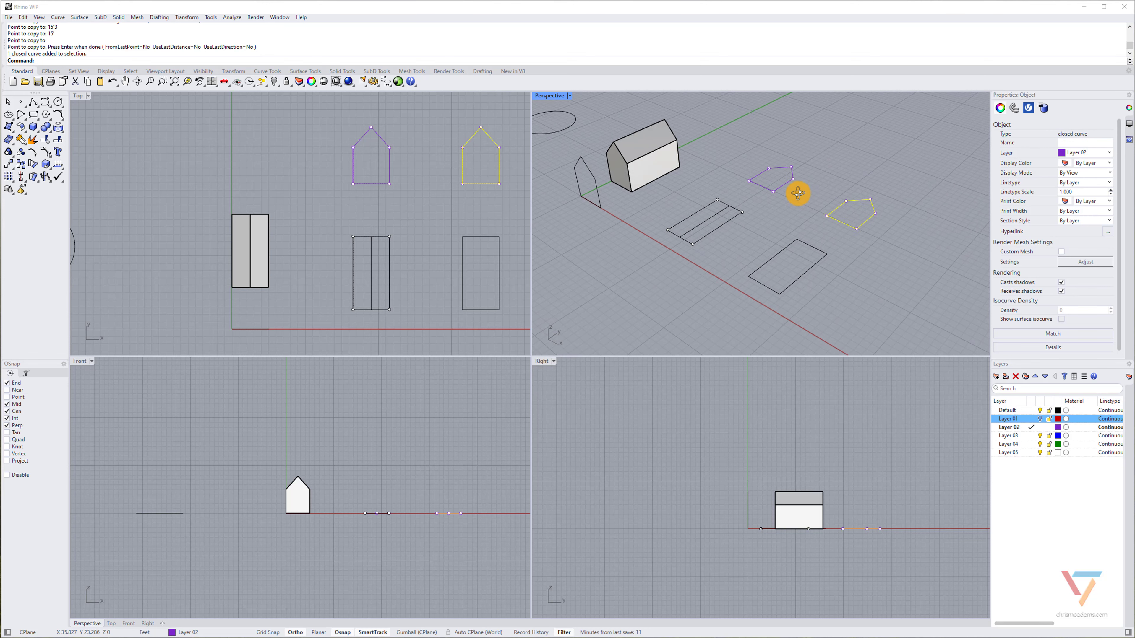
pyautogui.scroll(3, 852, 228)
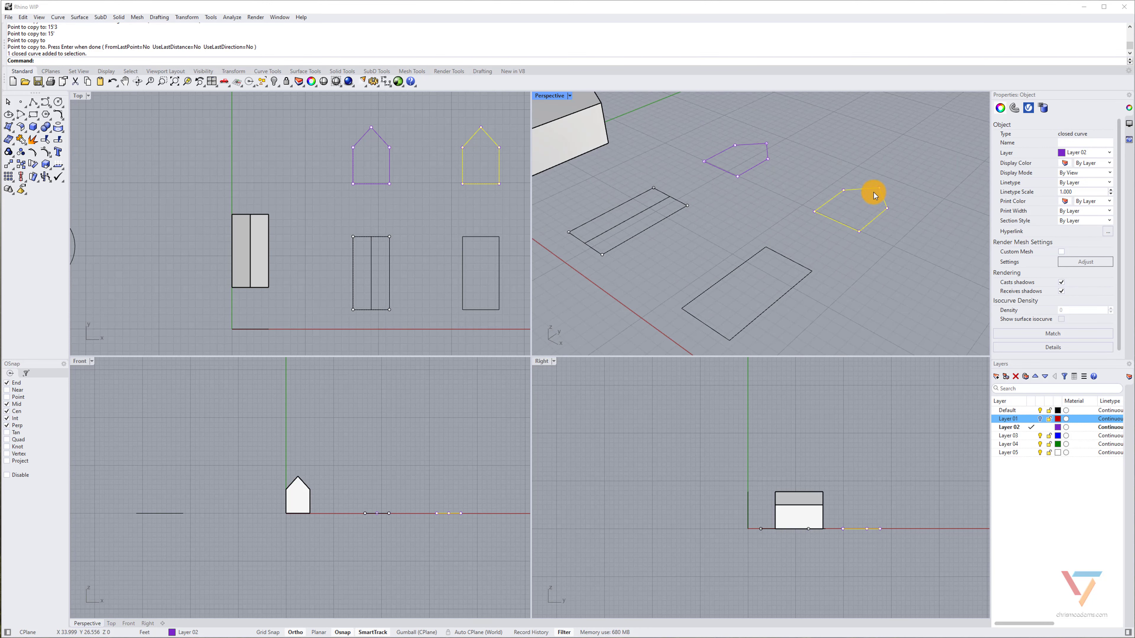
pyautogui.moveTo(869, 231); pyautogui.dragTo(860, 223, button='right')
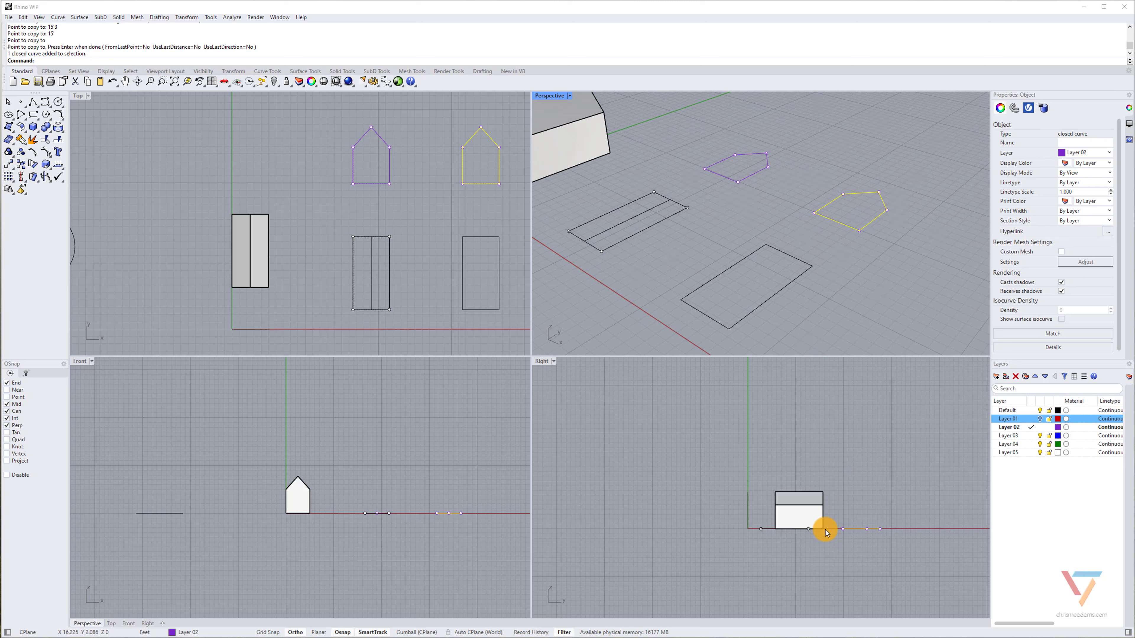
pyautogui.moveTo(870, 283); pyautogui.dragTo(853, 263, button='right')
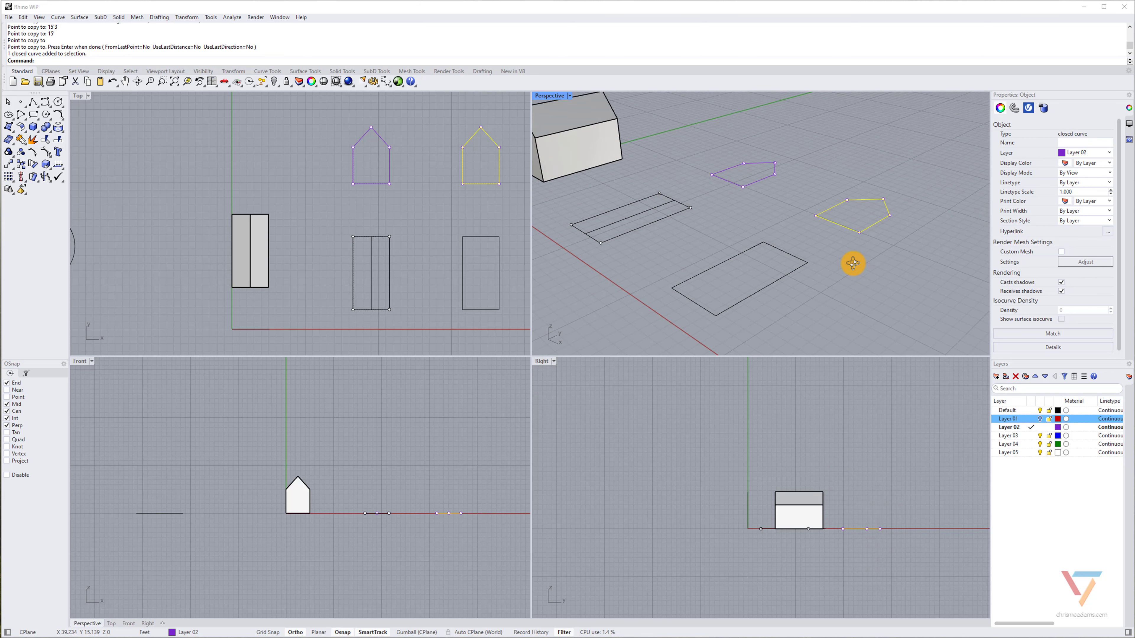
pyautogui.write('Rotate')
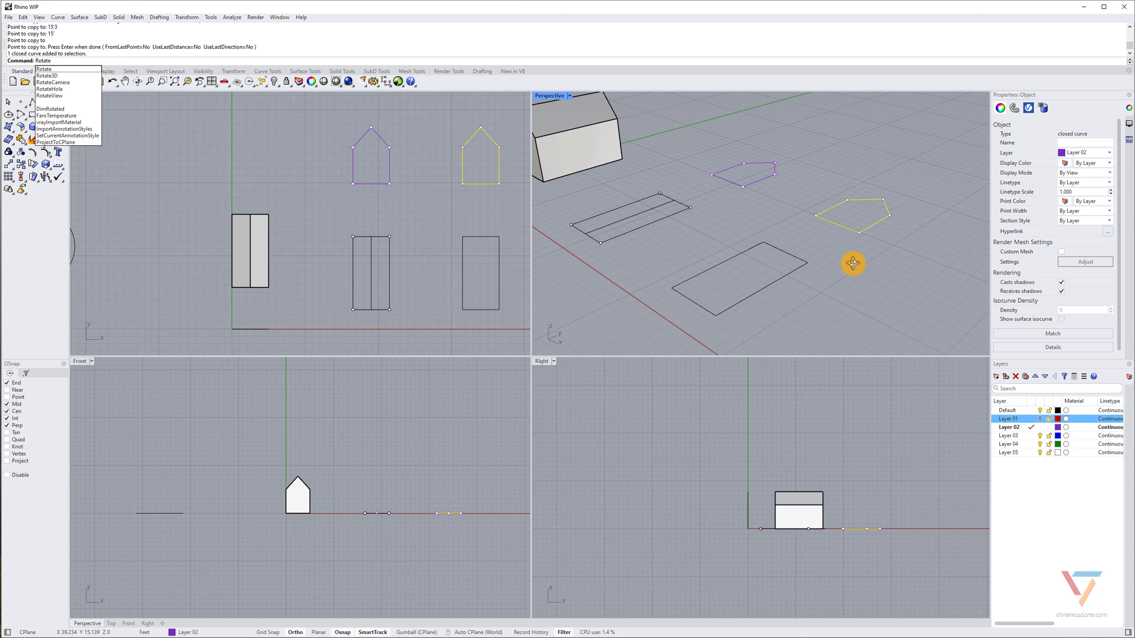
pyautogui.press('Return')
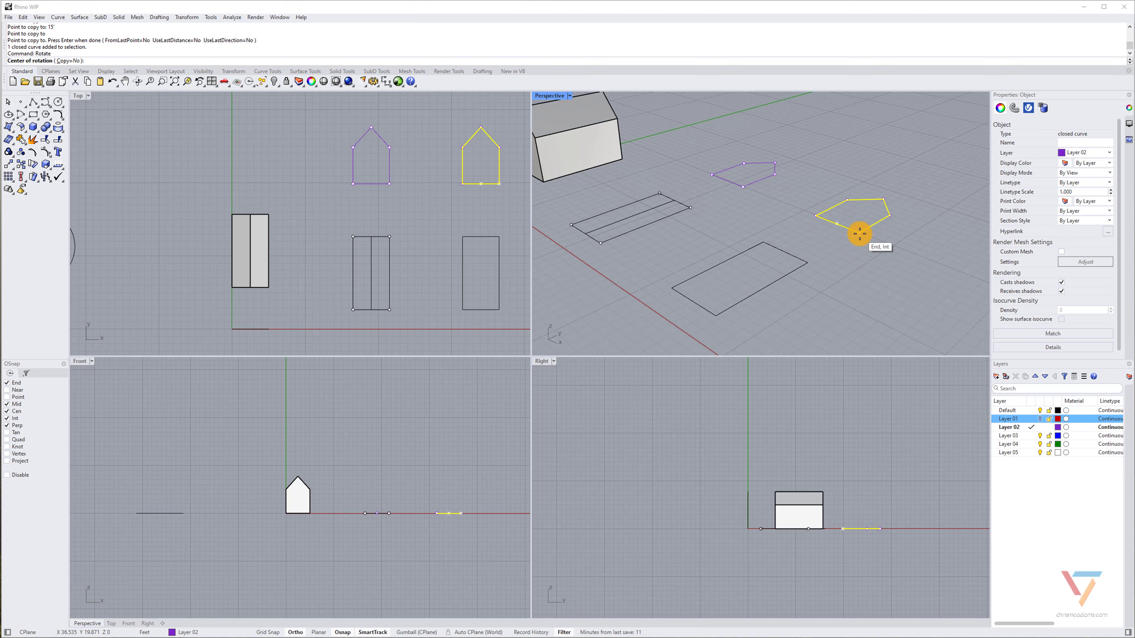
pyautogui.scroll(5, 838, 533)
pyautogui.scroll(-1, 831, 535)
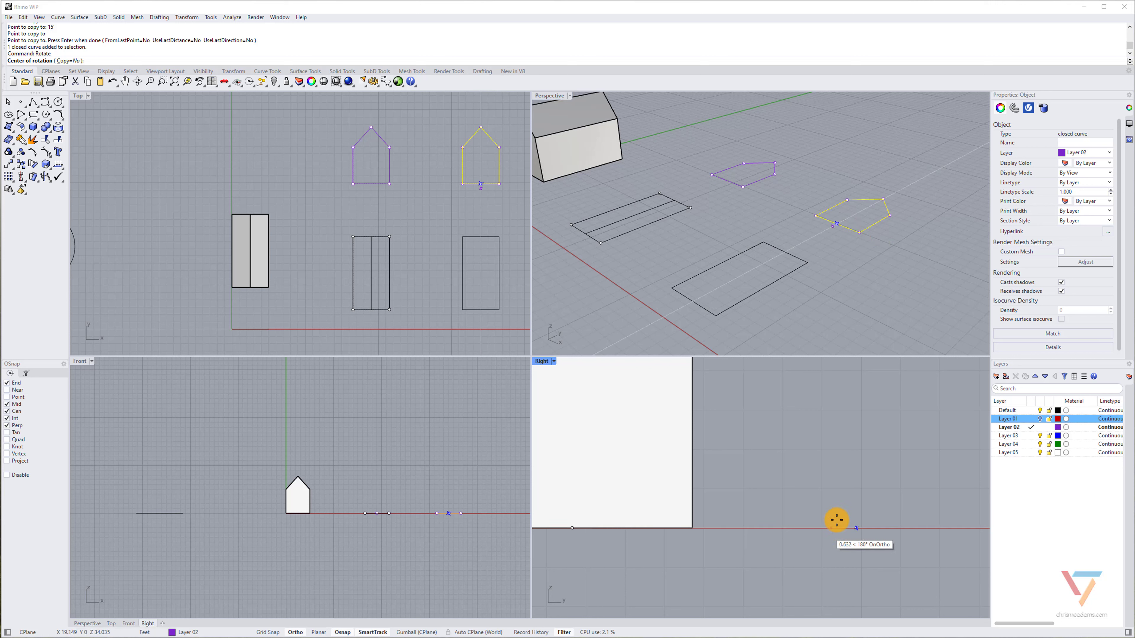
pyautogui.click(856, 527)
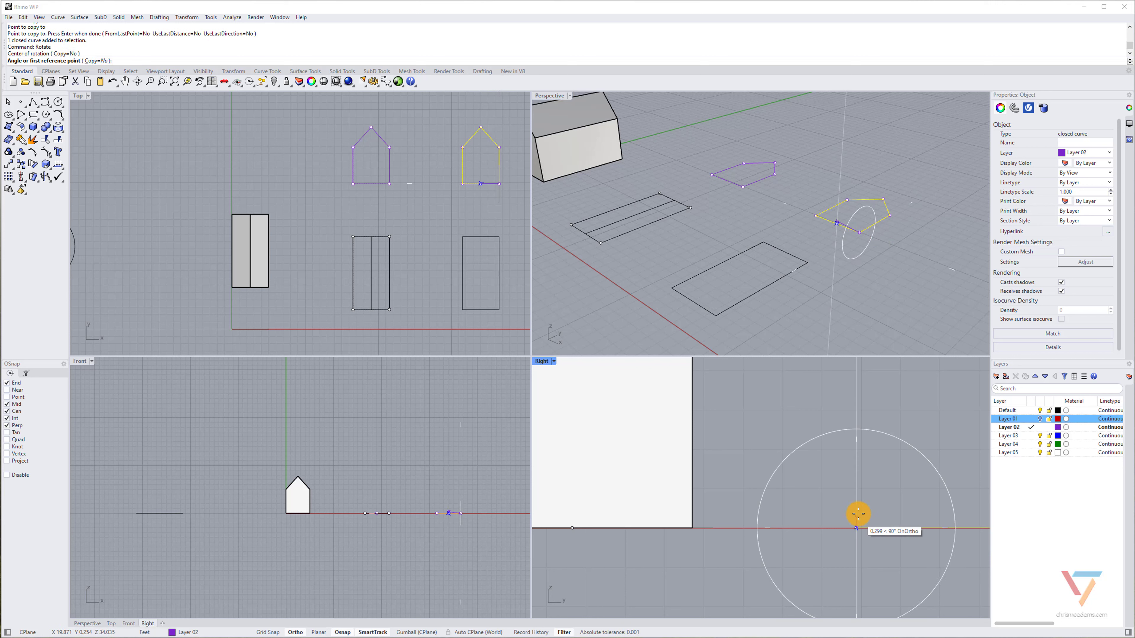
pyautogui.click(956, 513)
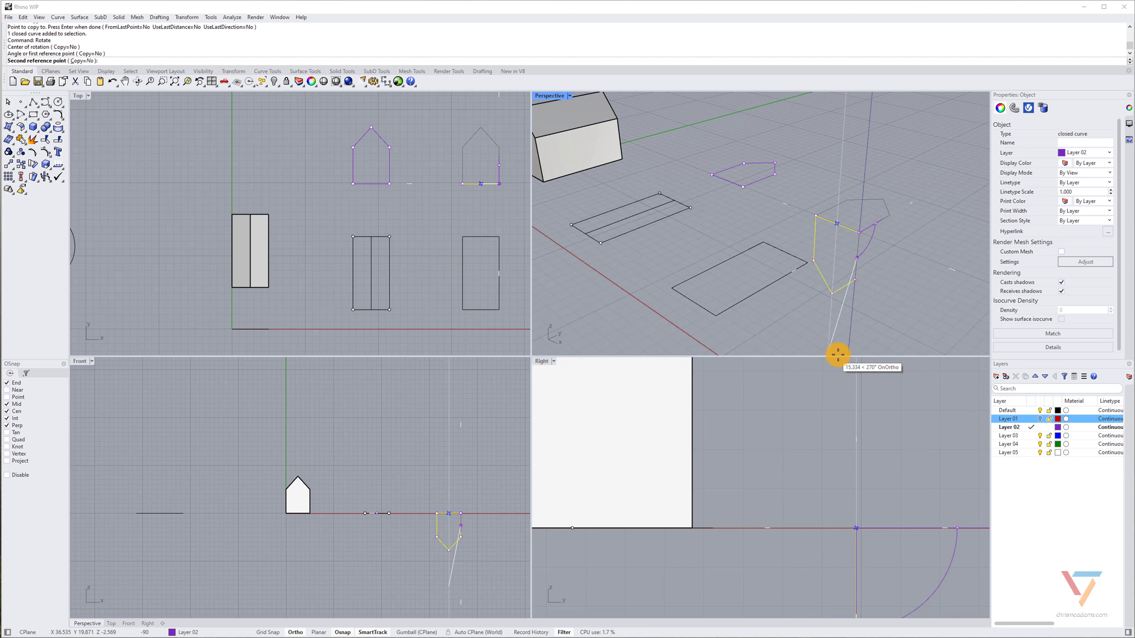
pyautogui.click(867, 389)
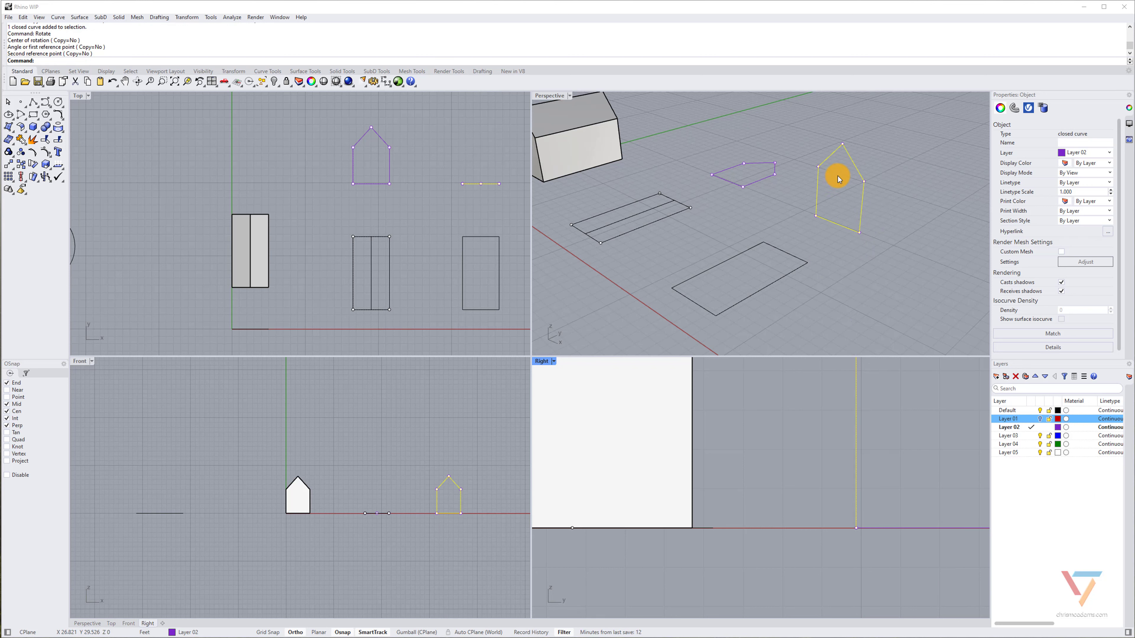
# Move the upright gable outline by its base corner onto the matching front corner of the copied plan rectangle
pyautogui.write('Move')
pyautogui.press('Return')
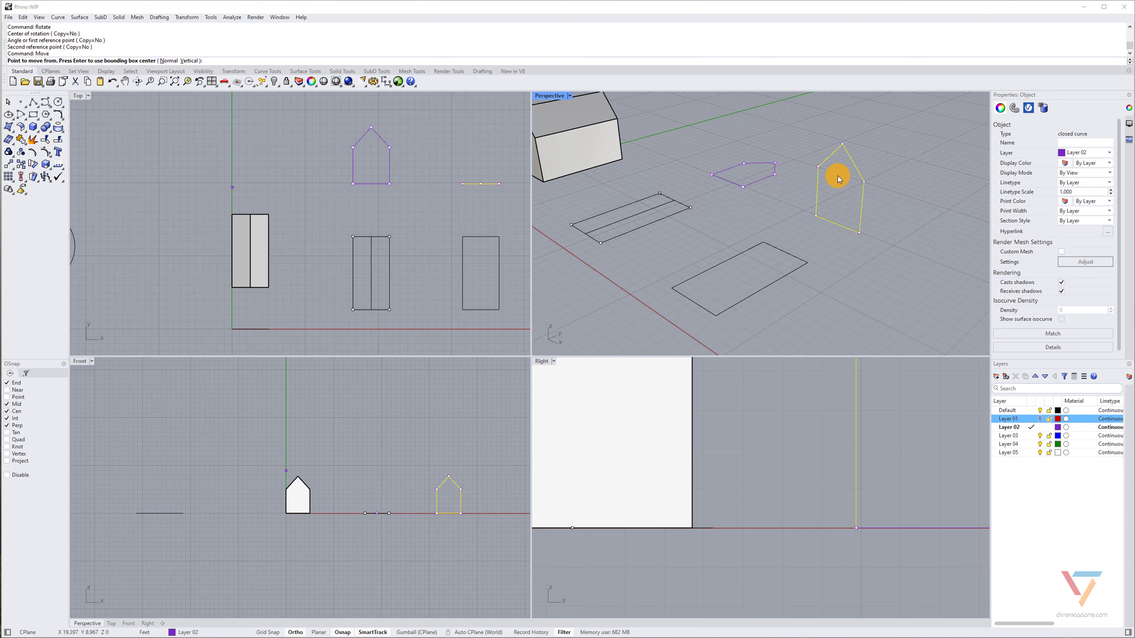
pyautogui.click(854, 234)
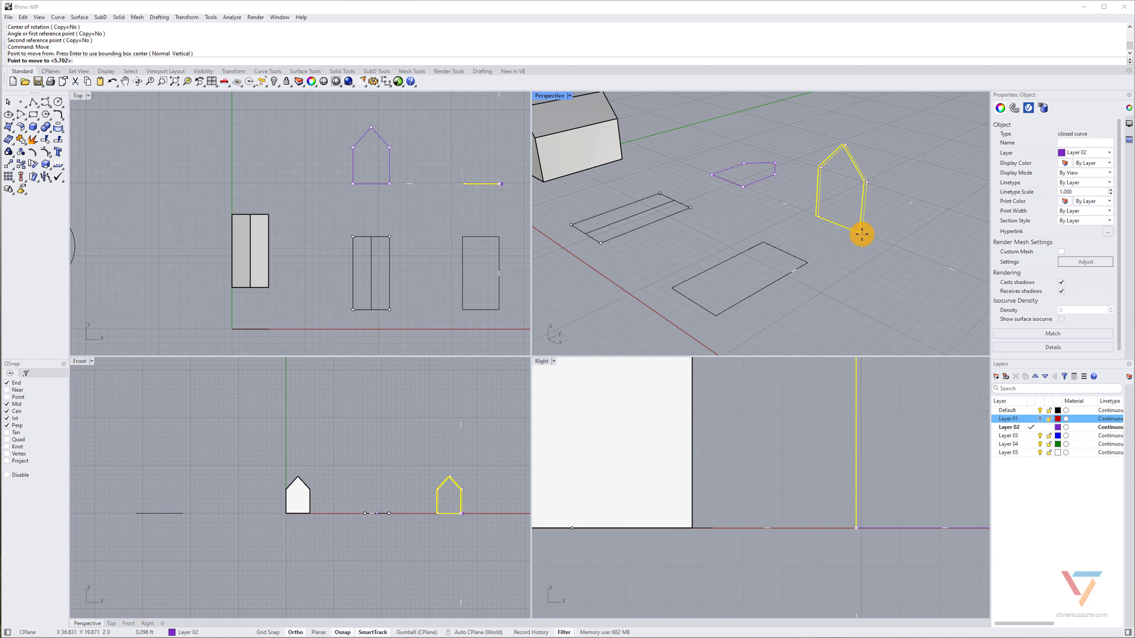
pyautogui.click(721, 315)
# Extrude the upright gable outline 10' along the plan rectangle as a closed solid with ExtrudeCrv and Solid=Yes
pyautogui.moveTo(719, 244)
pyautogui.mouseDown(button='right')
pyautogui.moveTo(750, 261)
pyautogui.moveTo(690, 294)
pyautogui.moveTo(687, 241)
pyautogui.moveTo(703, 243)
pyautogui.mouseUp(button='right')
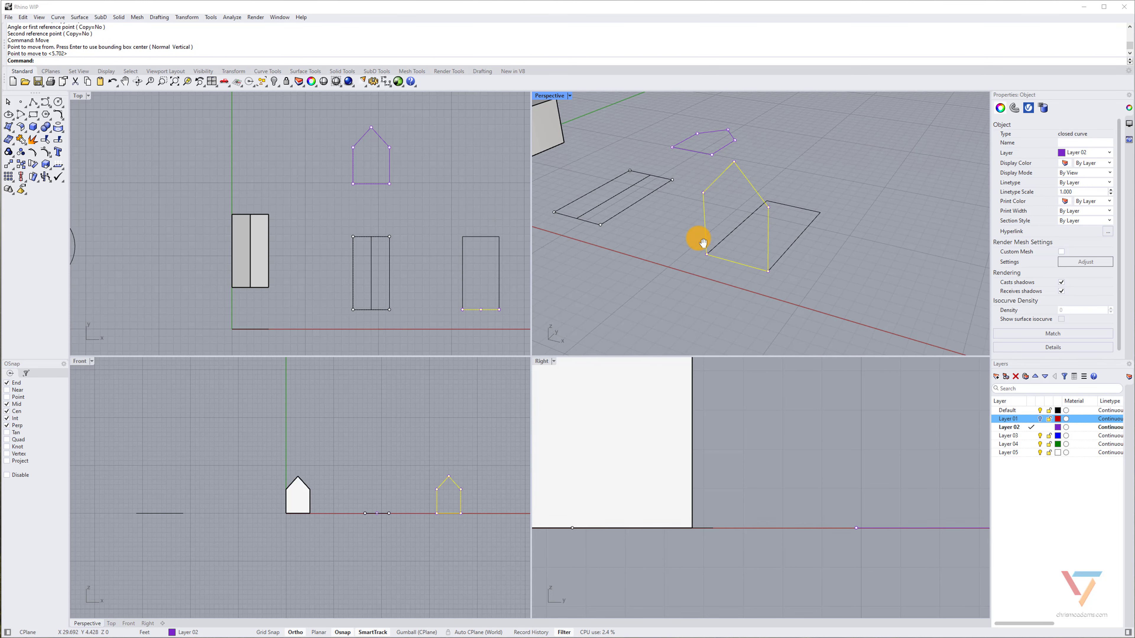
pyautogui.write('ExtrudeCrv')
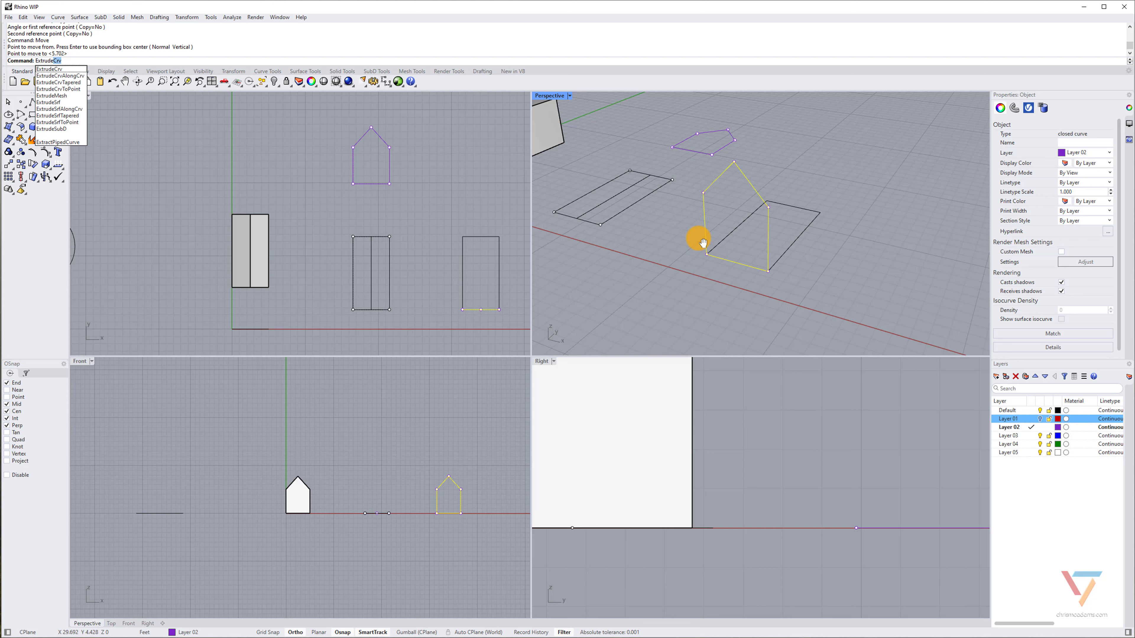
pyautogui.press('Return')
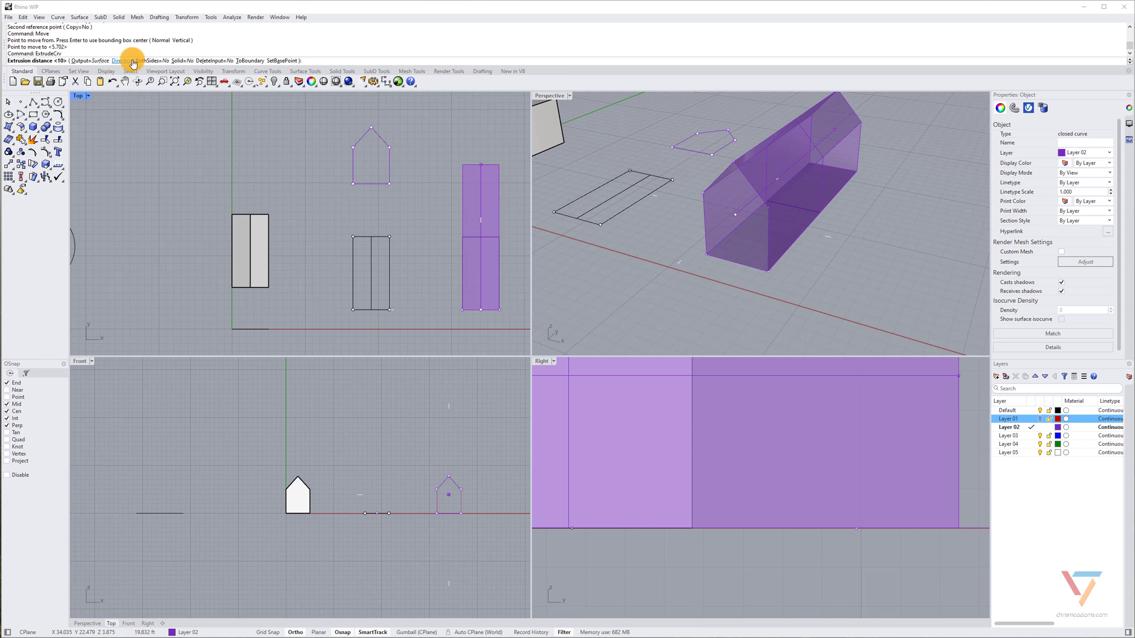
pyautogui.click(183, 60)
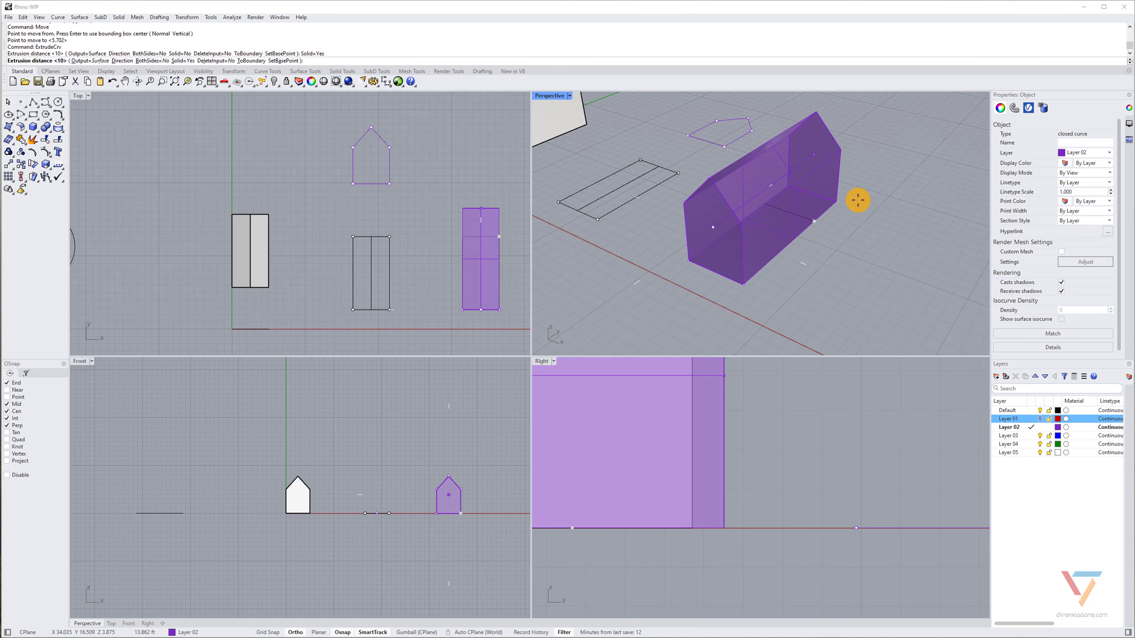
pyautogui.write('10')
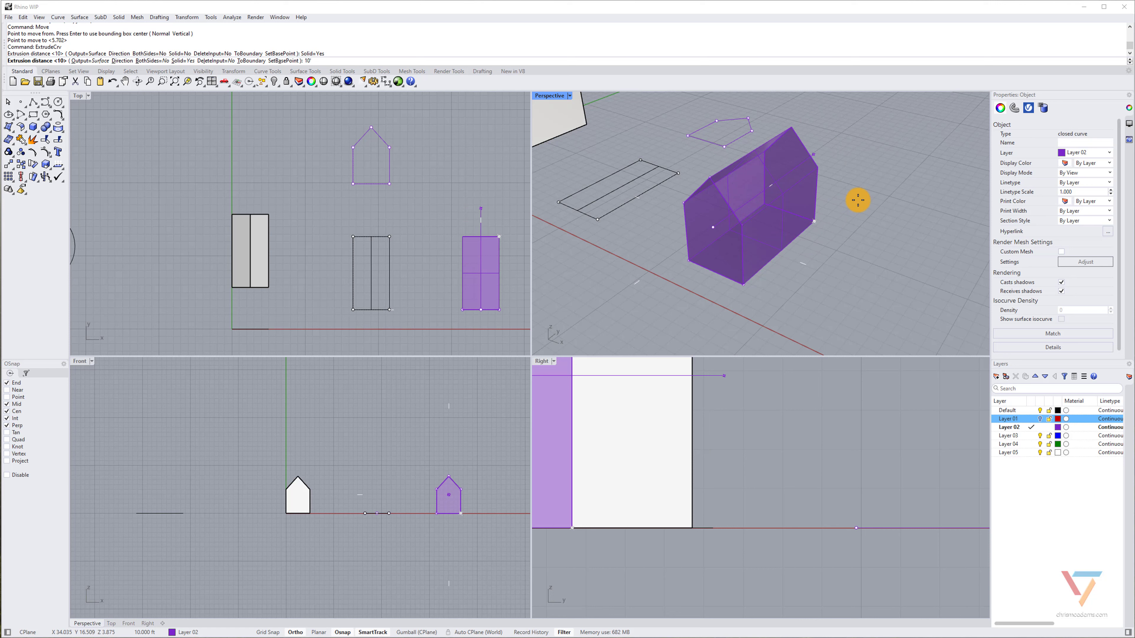
pyautogui.press('Return')
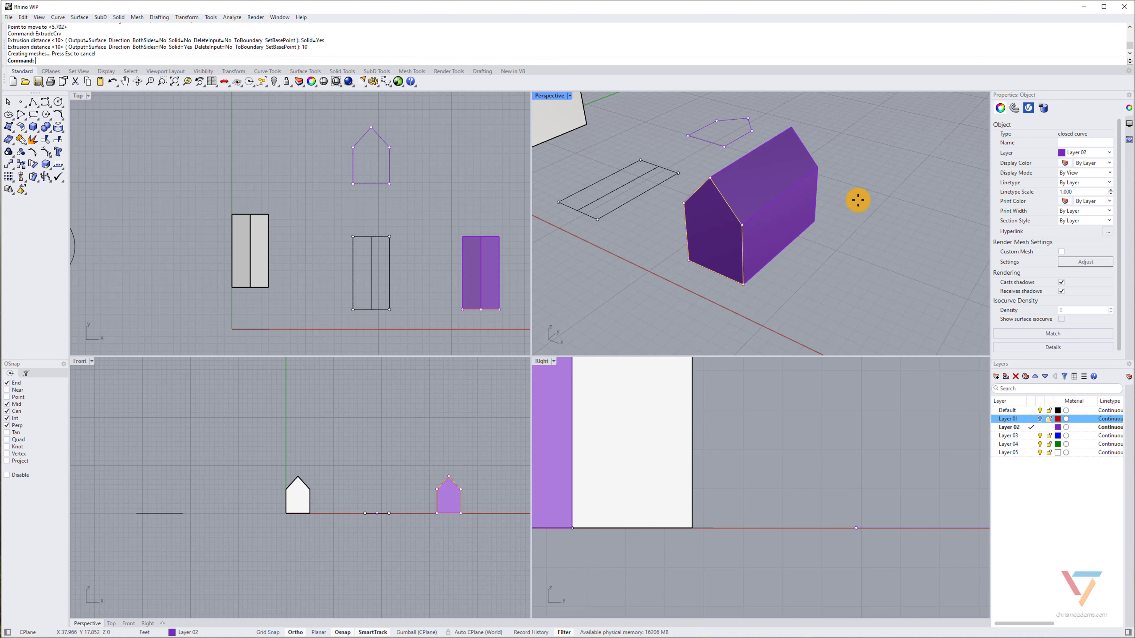
# Compare the extruded house with the original house and the flat curves, selecting each in turn in the Perspective viewport
pyautogui.click(804, 193)
pyautogui.moveTo(742, 183); pyautogui.dragTo(815, 208, button='right')
pyautogui.scroll(-6, 815, 209)
pyautogui.click(722, 197)
pyautogui.click(702, 206)
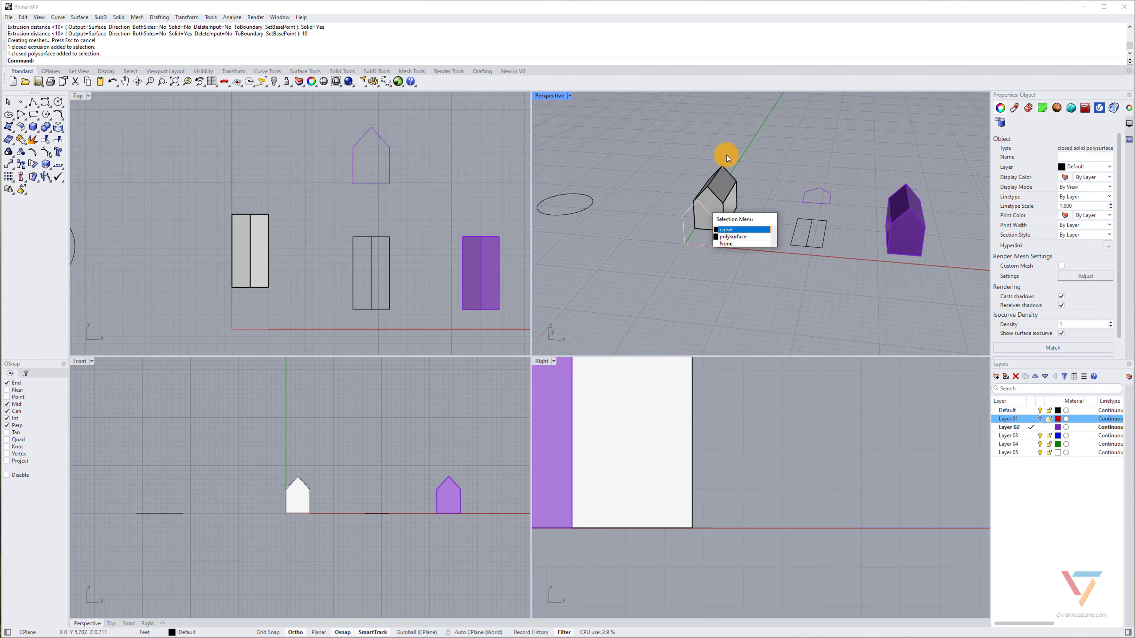
pyautogui.click(728, 152)
pyautogui.click(902, 244)
pyautogui.moveTo(862, 245); pyautogui.dragTo(832, 267, button='right')
pyautogui.click(739, 227)
pyautogui.moveTo(738, 227); pyautogui.dragTo(801, 297)
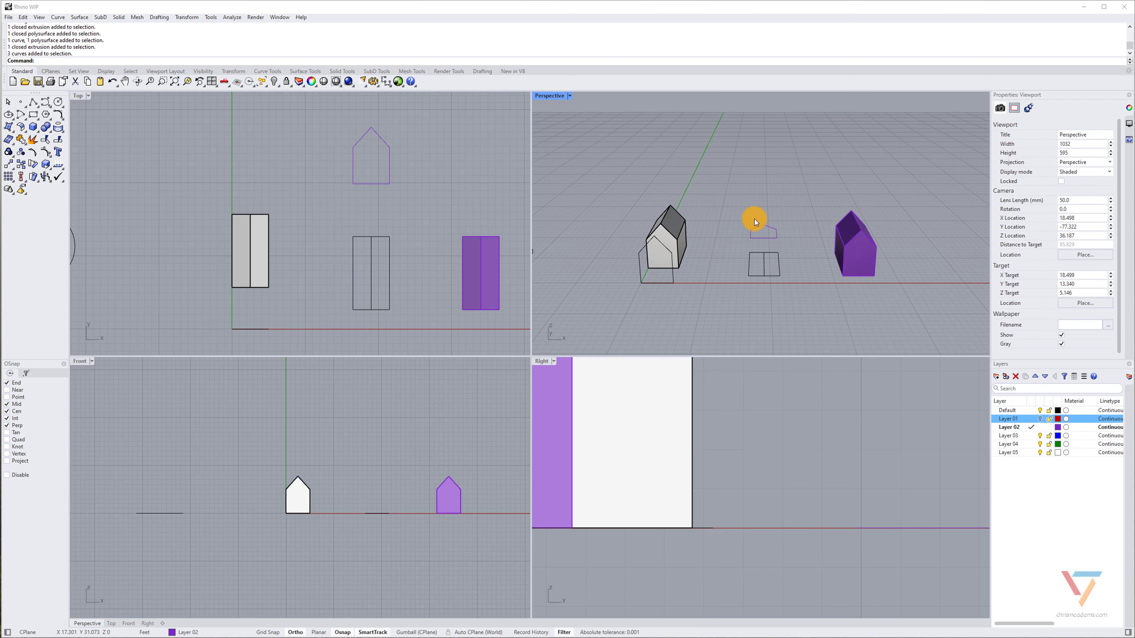
pyautogui.moveTo(755, 219); pyautogui.dragTo(795, 294)
pyautogui.click(795, 294)
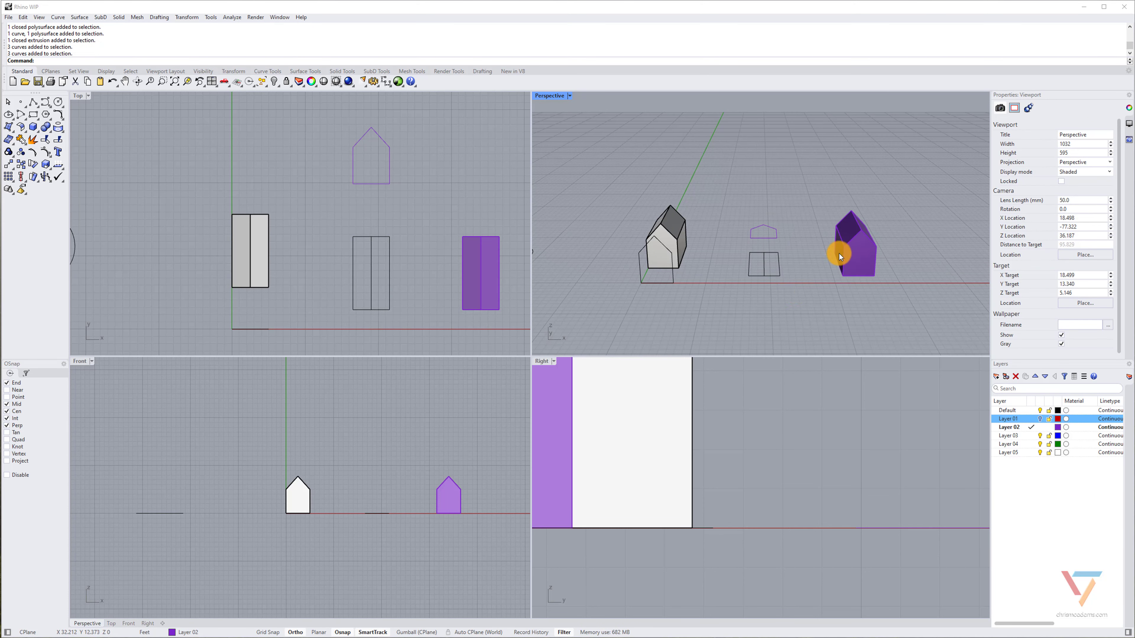
pyautogui.keyDown('shift'); pyautogui.moveTo(861, 250); pyautogui.dragTo(824, 251, button='right'); pyautogui.keyUp('shift')
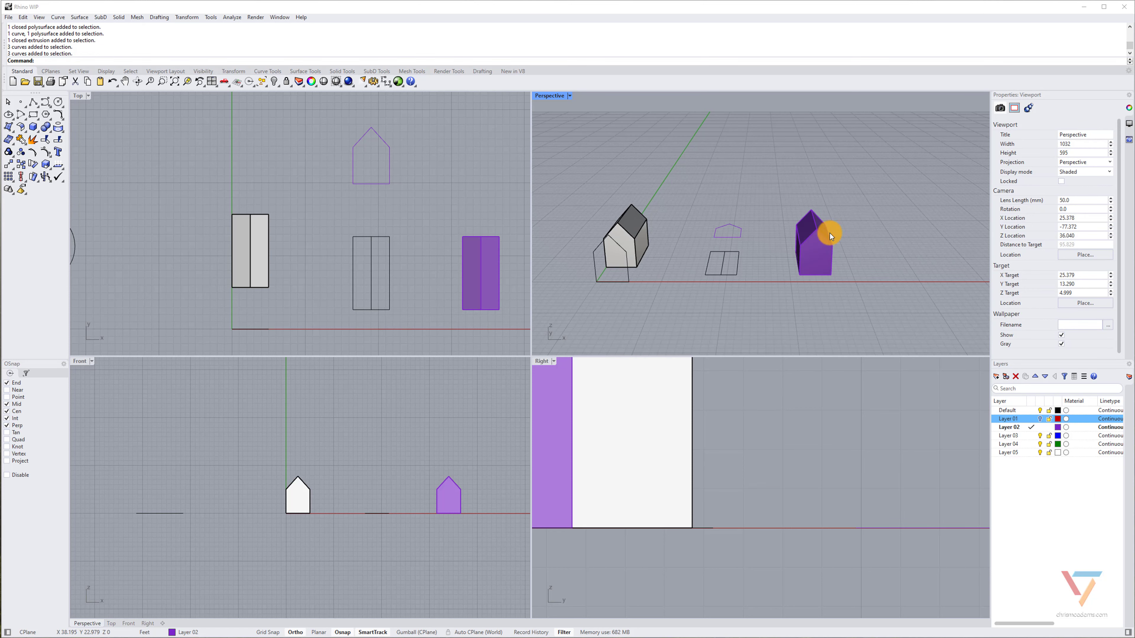
# Delete the extruded purple house solid, keeping its gable outline and plan rectangle
pyautogui.click(817, 248)
pyautogui.press('Delete')
pyautogui.moveTo(812, 249); pyautogui.dragTo(816, 270, button='right')
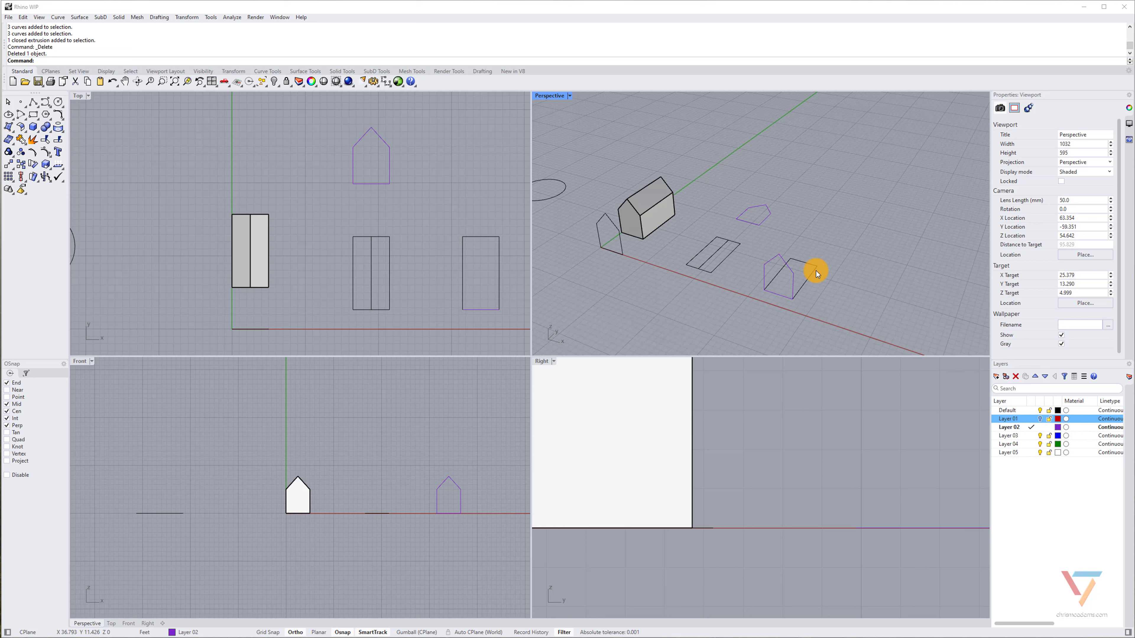
# Select the copied plan rectangle beneath the upright purple gable outline in the Perspective viewport
pyautogui.keyDown('shift'); pyautogui.moveTo(816, 270); pyautogui.dragTo(748, 256, button='right'); pyautogui.keyUp('shift')
pyautogui.click(784, 261)
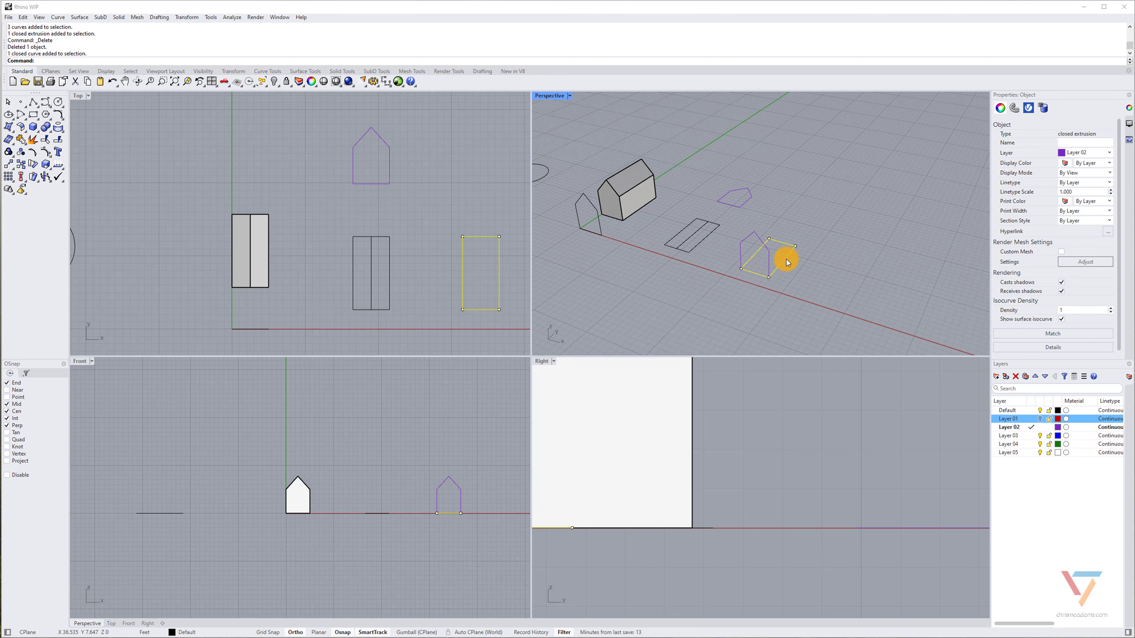
pyautogui.moveTo(787, 259); pyautogui.dragTo(716, 258, button='right')
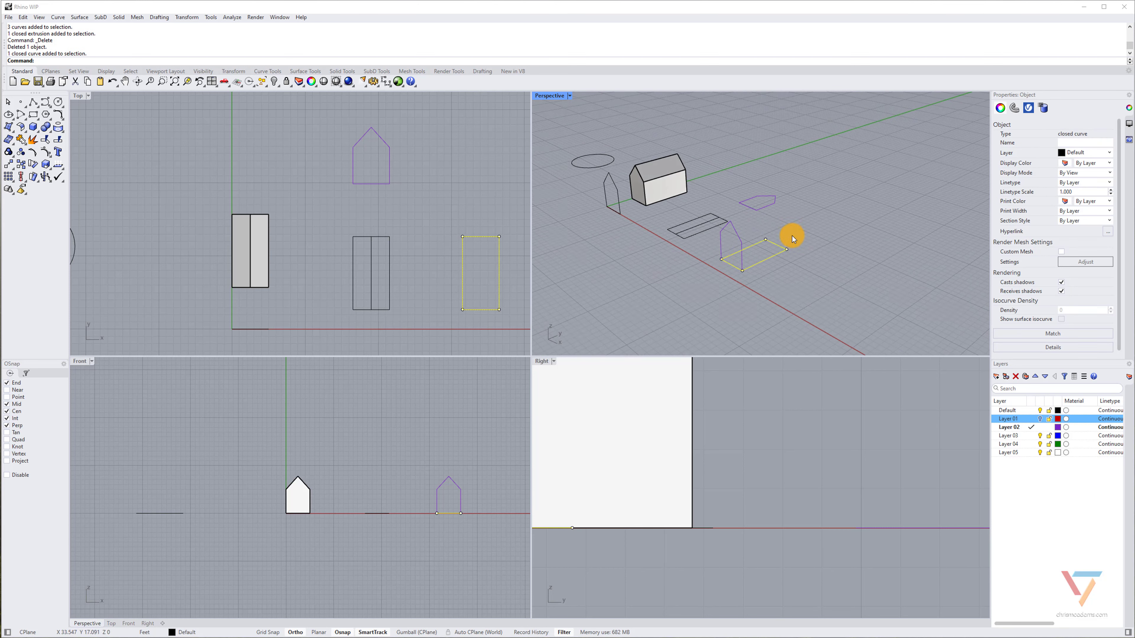
pyautogui.moveTo(755, 216); pyautogui.dragTo(730, 250, button='right')
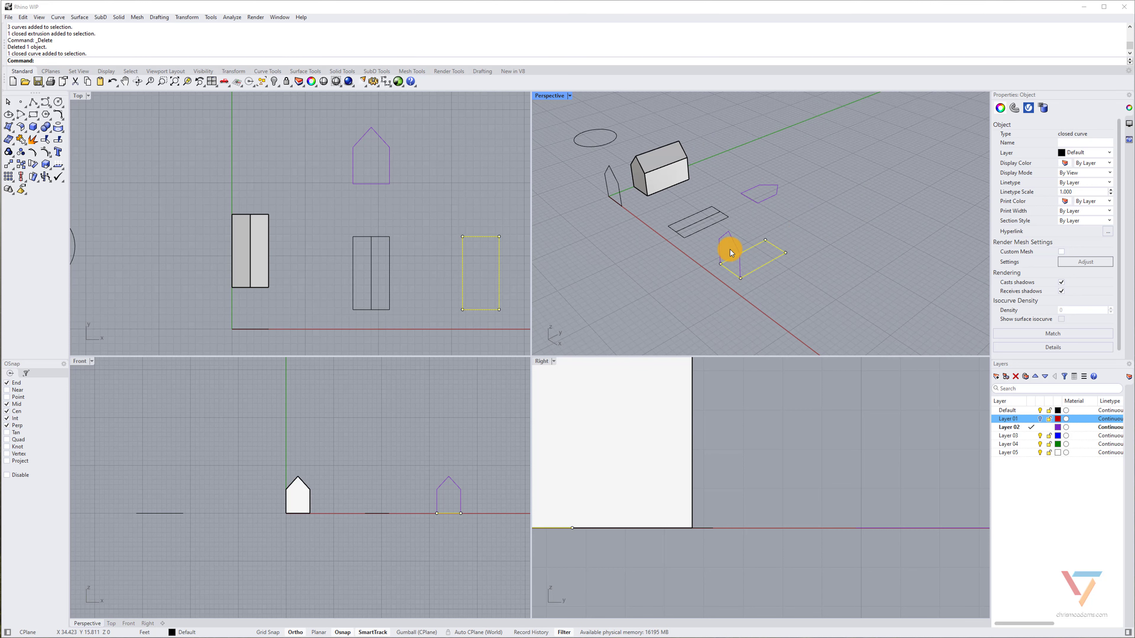
pyautogui.scroll(4, 730, 250)
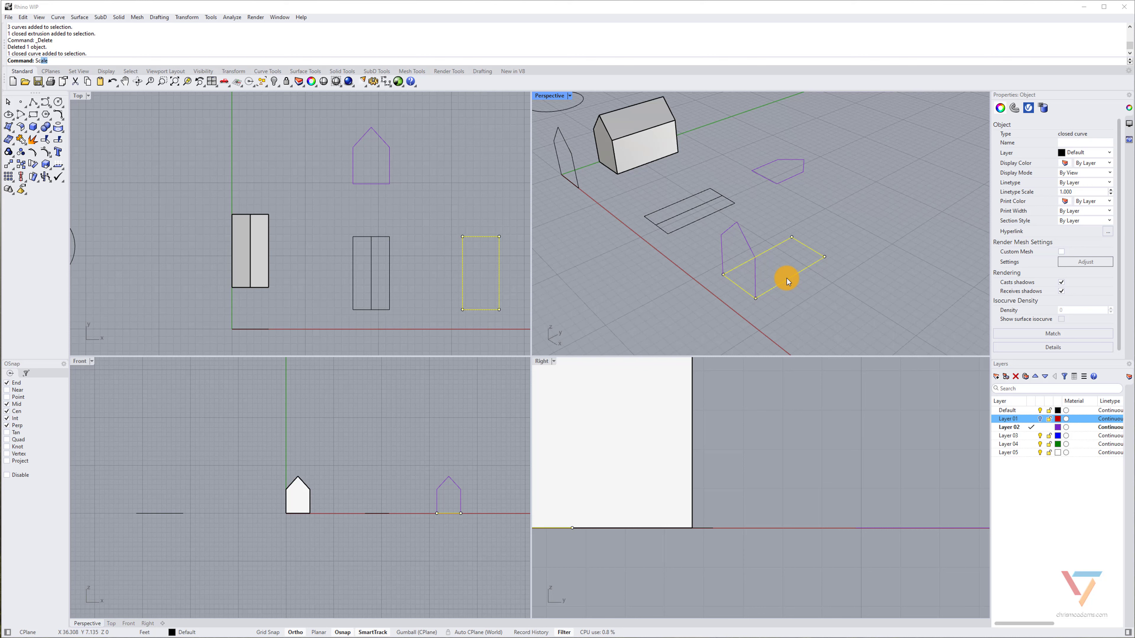
pyautogui.press('Return')
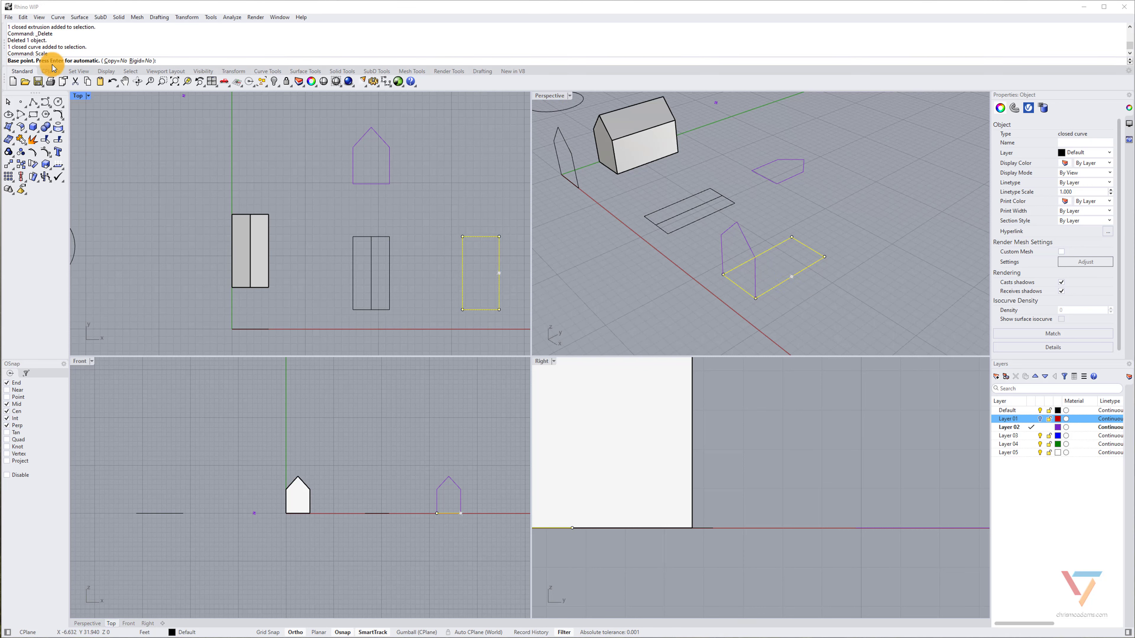
pyautogui.click(721, 275)
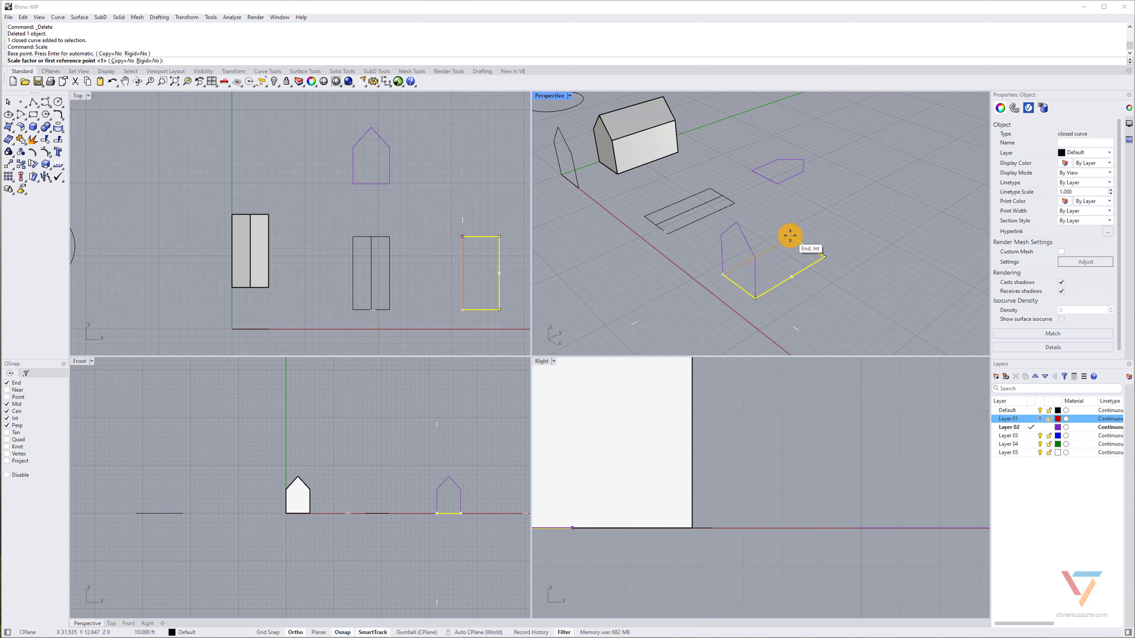
pyautogui.click(790, 236)
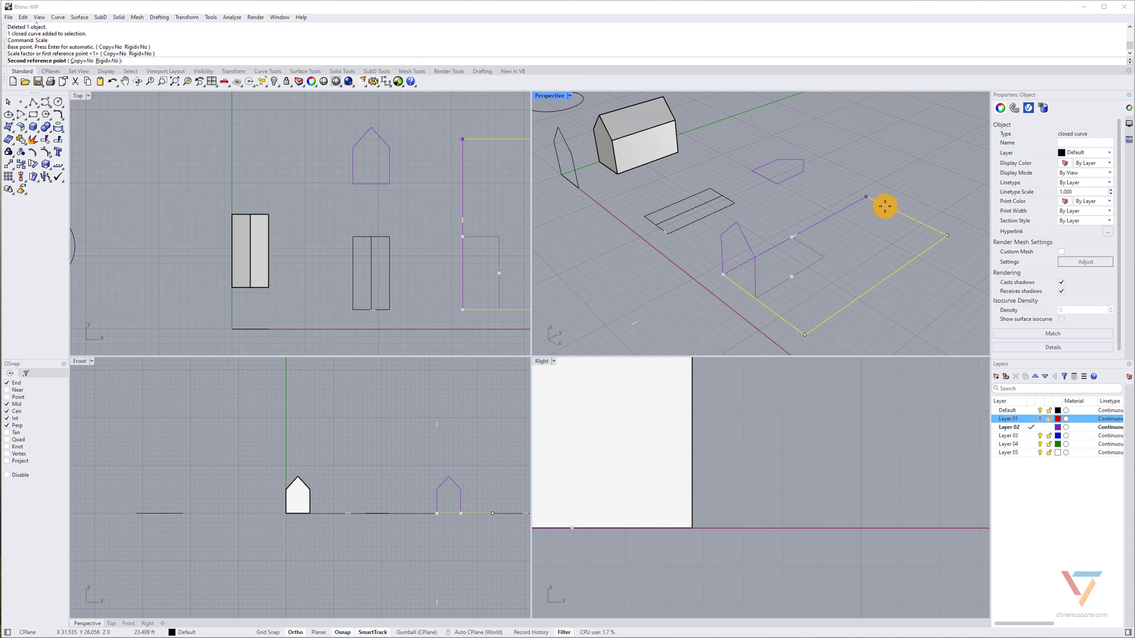
pyautogui.press('Escape')
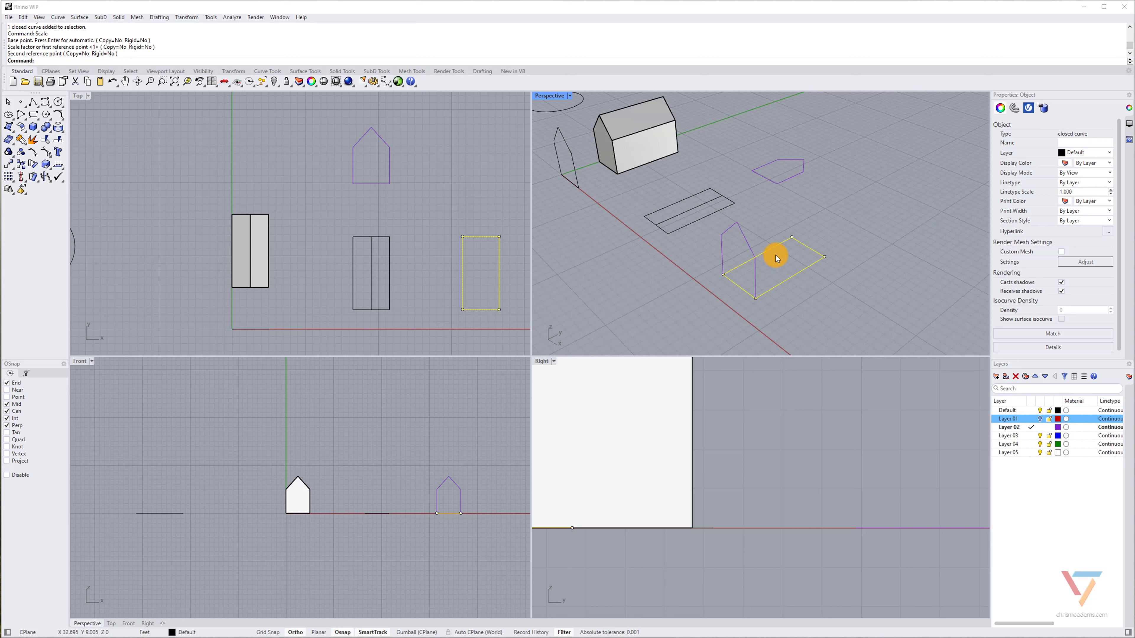
# Lengthen the selected plan rectangle to 20' along its long side with Scale1D, based at its corner under the gable outline
pyautogui.write('Scale1')
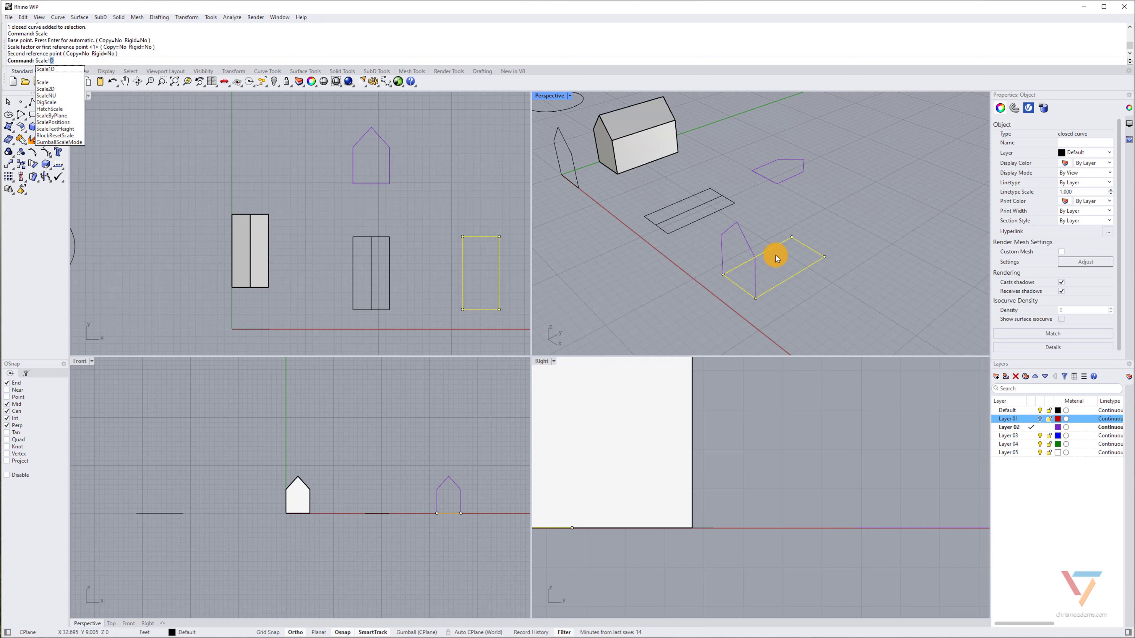
pyautogui.write('D')
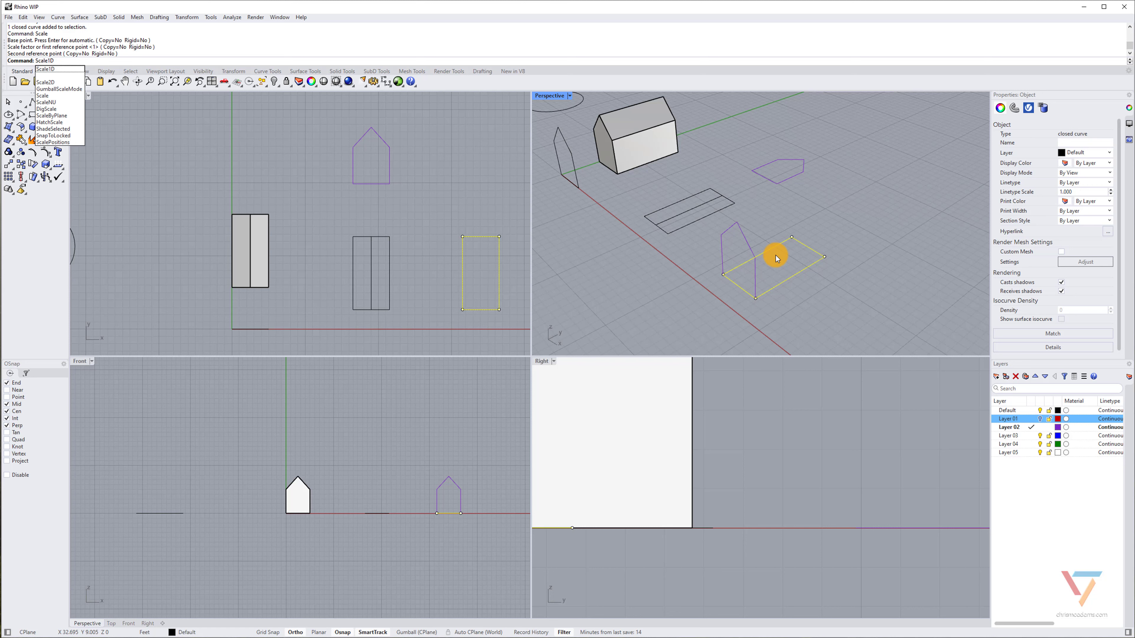
pyautogui.press('Return')
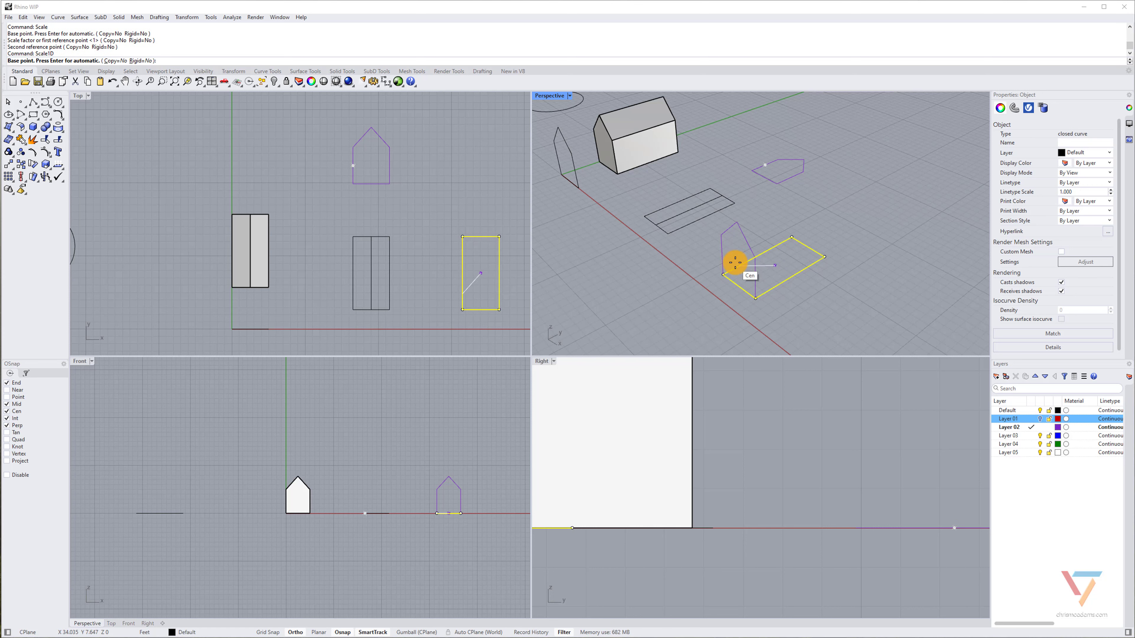
pyautogui.click(722, 275)
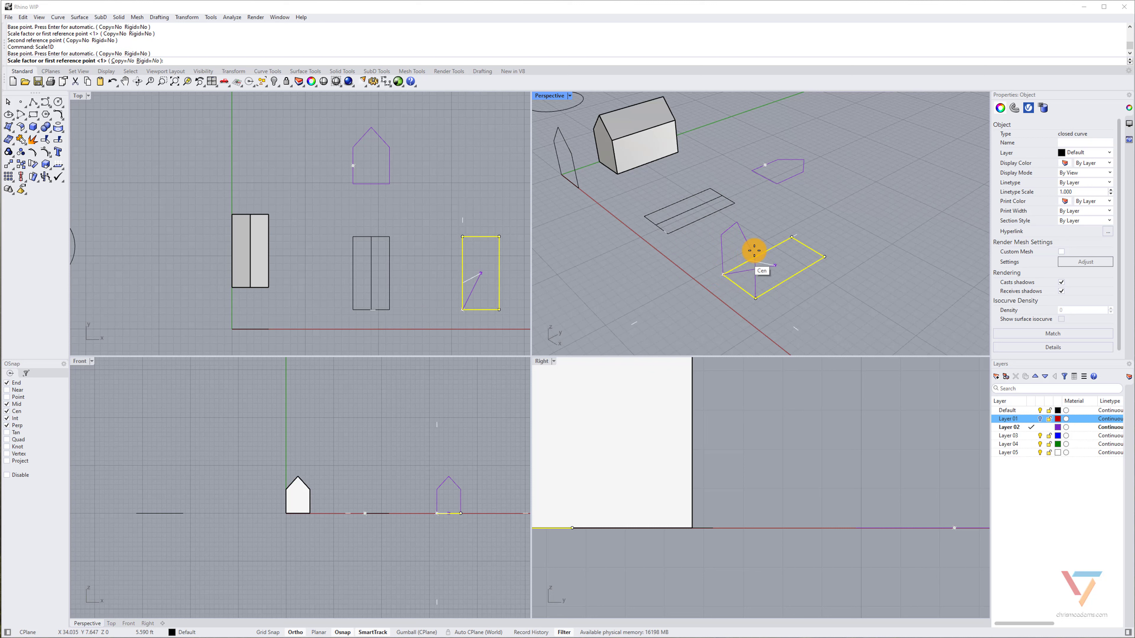
pyautogui.click(790, 238)
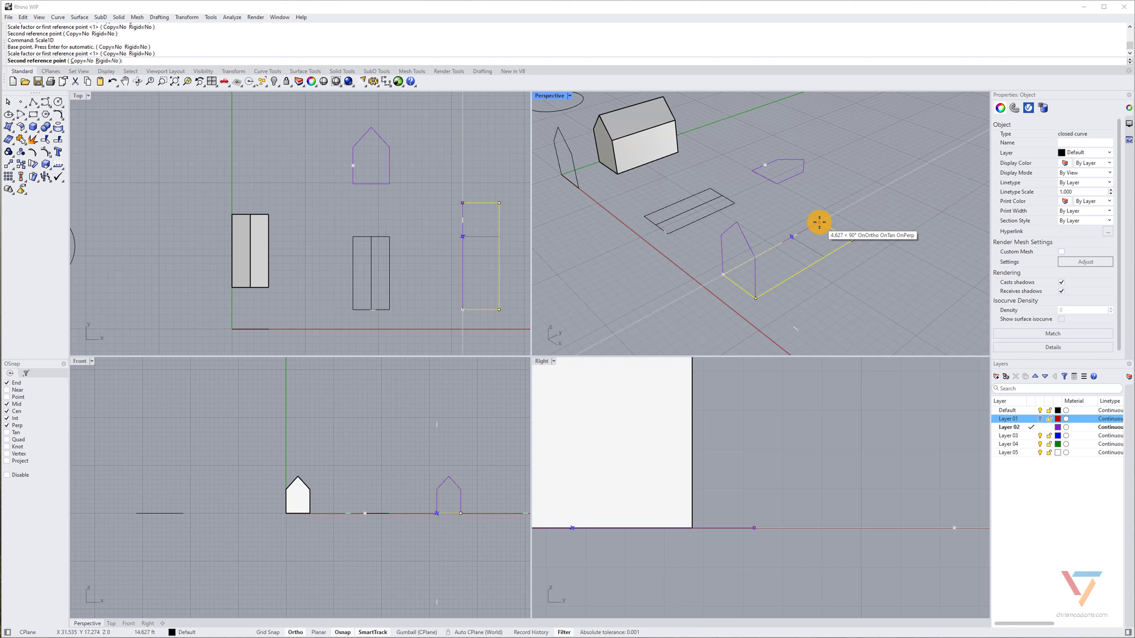
pyautogui.write("20'")
pyautogui.press('Return')
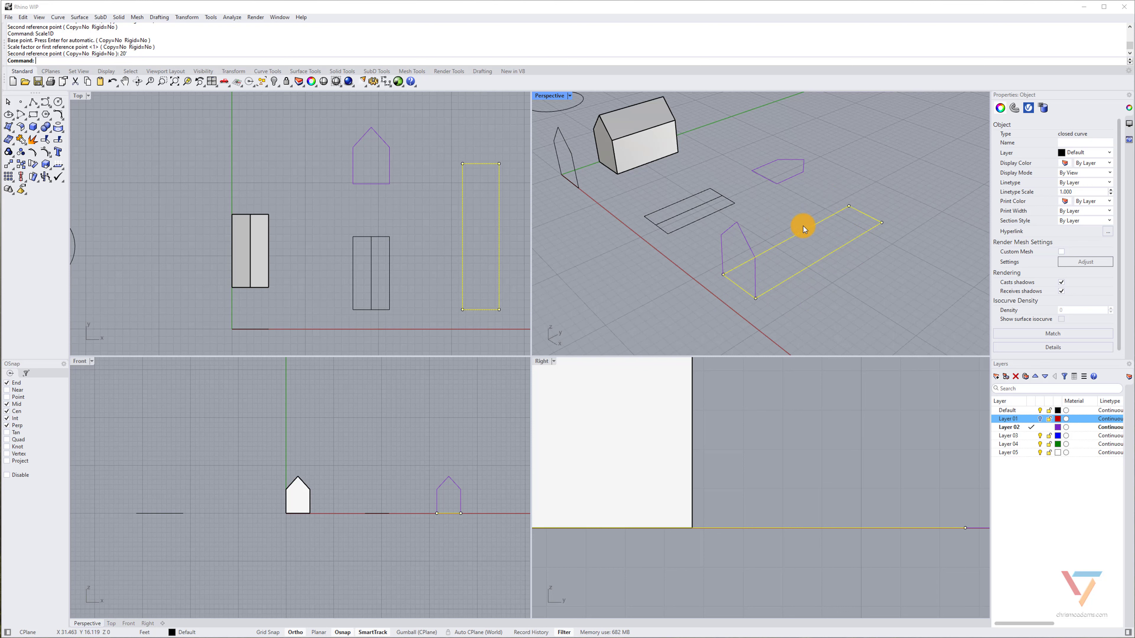
pyautogui.press('Escape')
# Extrude the upright gable outline with ExtrudeCrv and Solid=Yes to the far end of the 20' plan rectangle
pyautogui.click(740, 226)
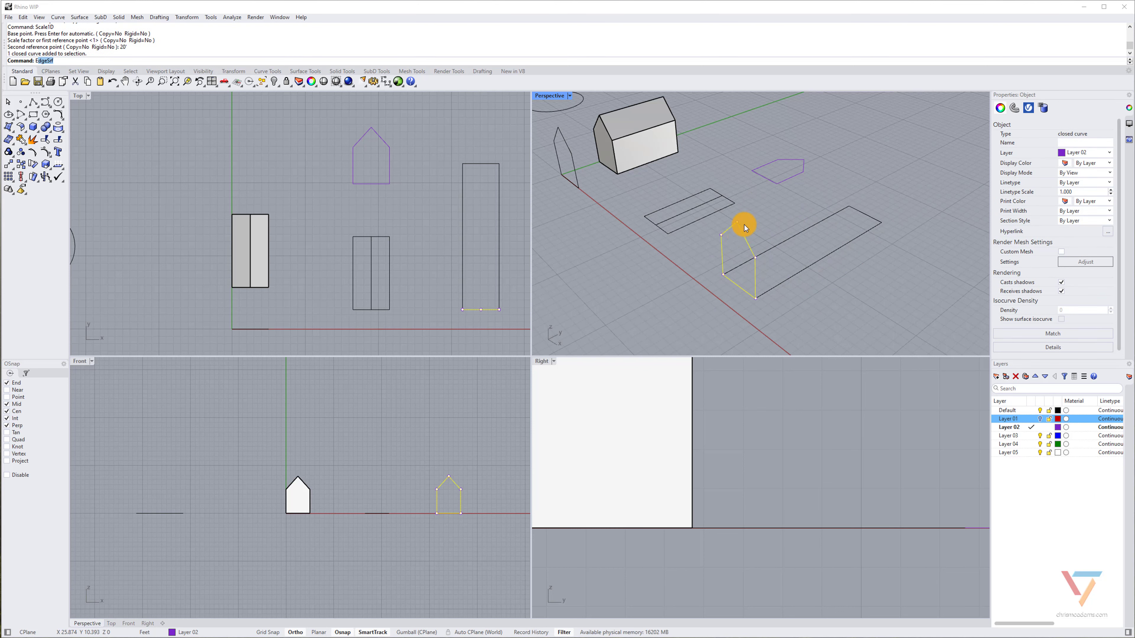
pyautogui.press('Return')
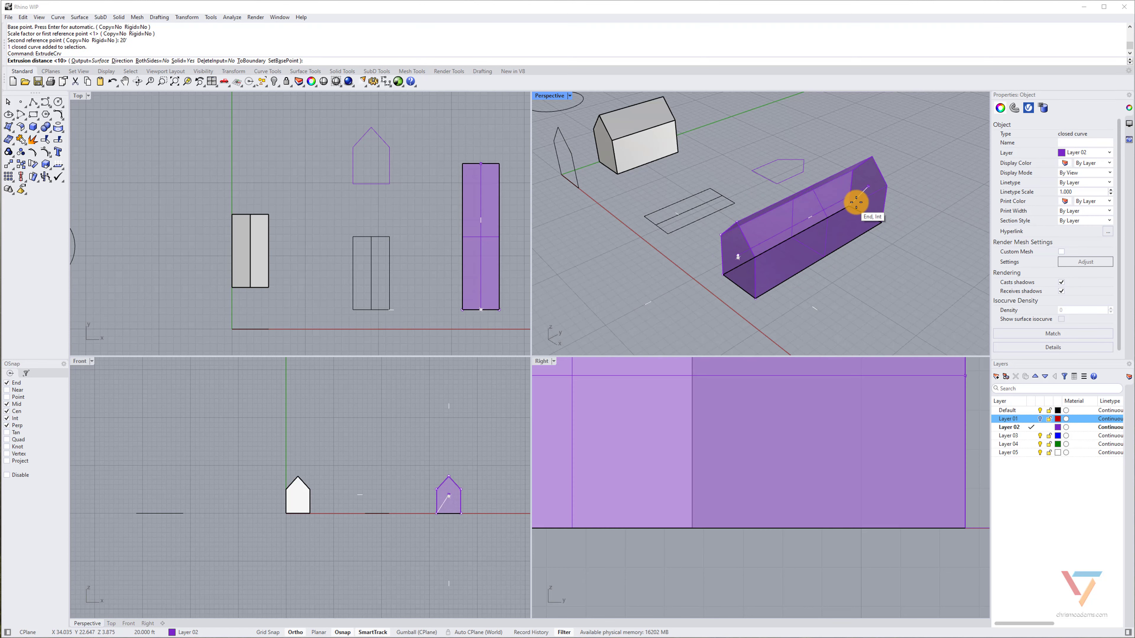
pyautogui.click(845, 207)
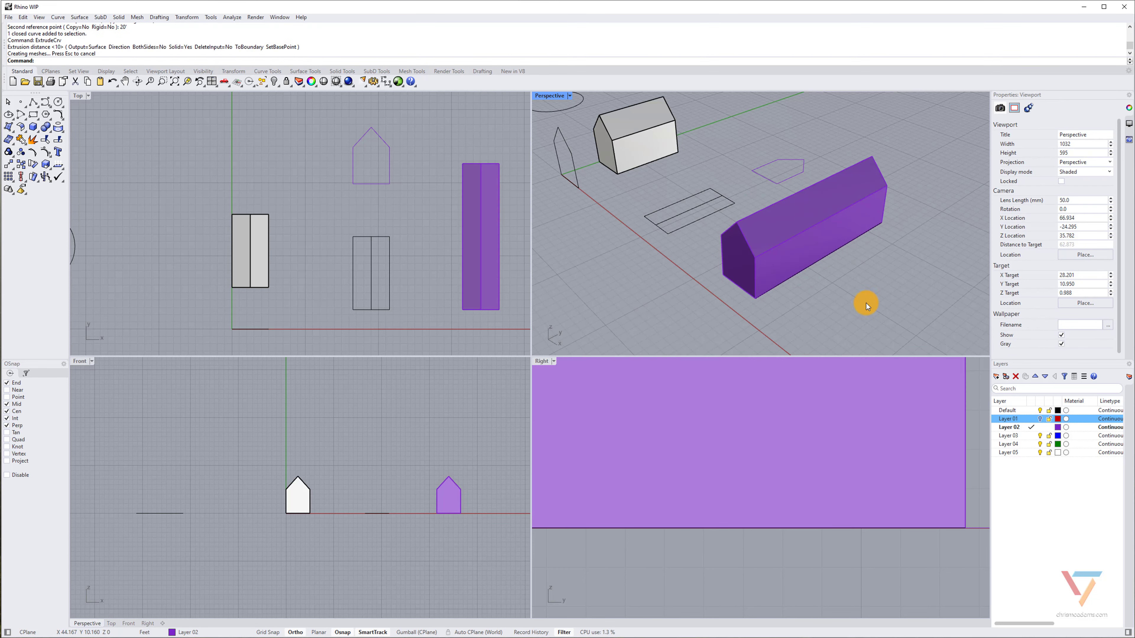
# Copy the long purple house sideways by its front base corner so the copy sits directly beside the original
pyautogui.moveTo(866, 304)
pyautogui.mouseDown(button='right')
pyautogui.moveTo(912, 279)
pyautogui.moveTo(884, 279)
pyautogui.mouseUp(button='right')
pyautogui.keyDown('shift'); pyautogui.moveTo(847, 237); pyautogui.dragTo(827, 286, button='right'); pyautogui.keyUp('shift')
pyautogui.keyDown('shift'); pyautogui.moveTo(754, 273); pyautogui.dragTo(784, 252, button='right'); pyautogui.keyUp('shift')
pyautogui.click(805, 217)
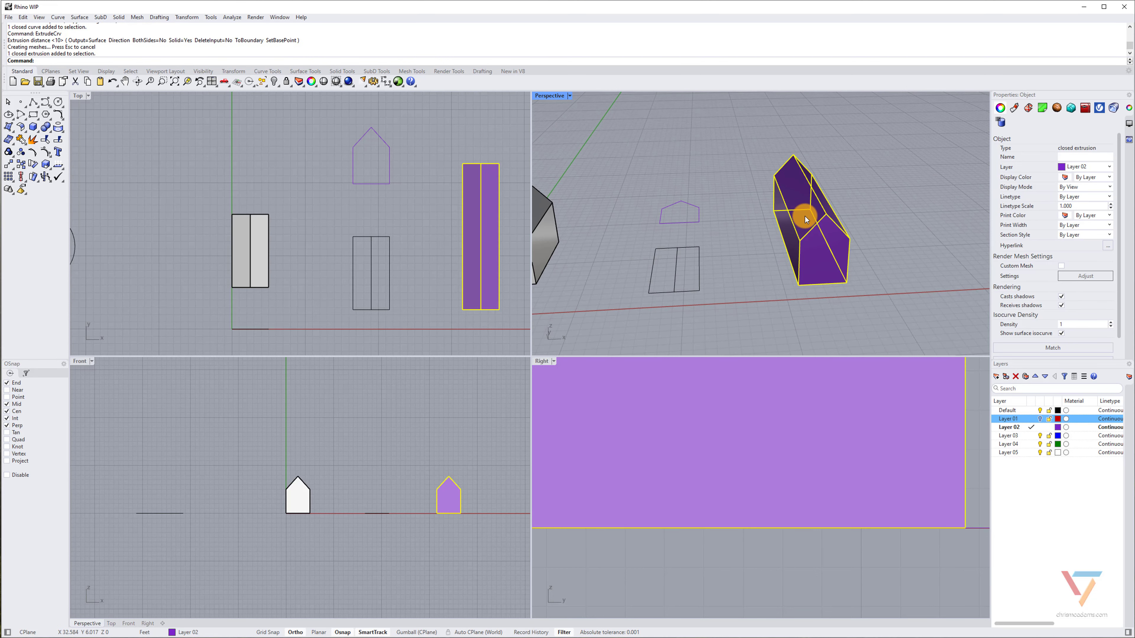
pyautogui.press('Return')
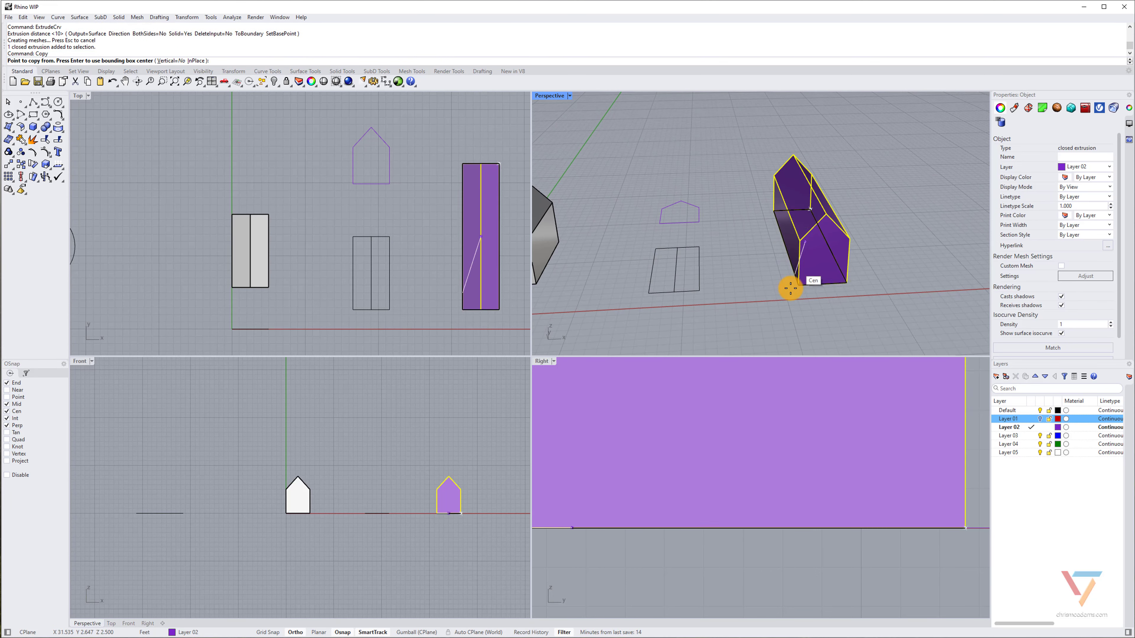
pyautogui.click(799, 285)
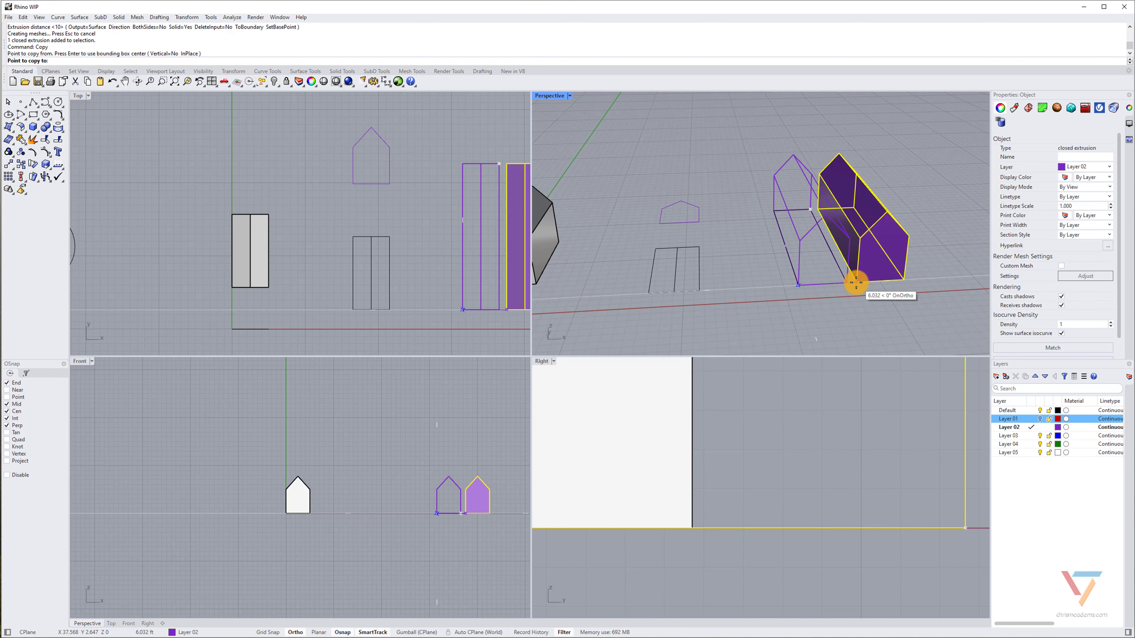
pyautogui.click(867, 265)
pyautogui.press('Return')
pyautogui.press('Escape')
# Rotate the copied house 90 degrees about its outer front base corner
pyautogui.click(872, 255)
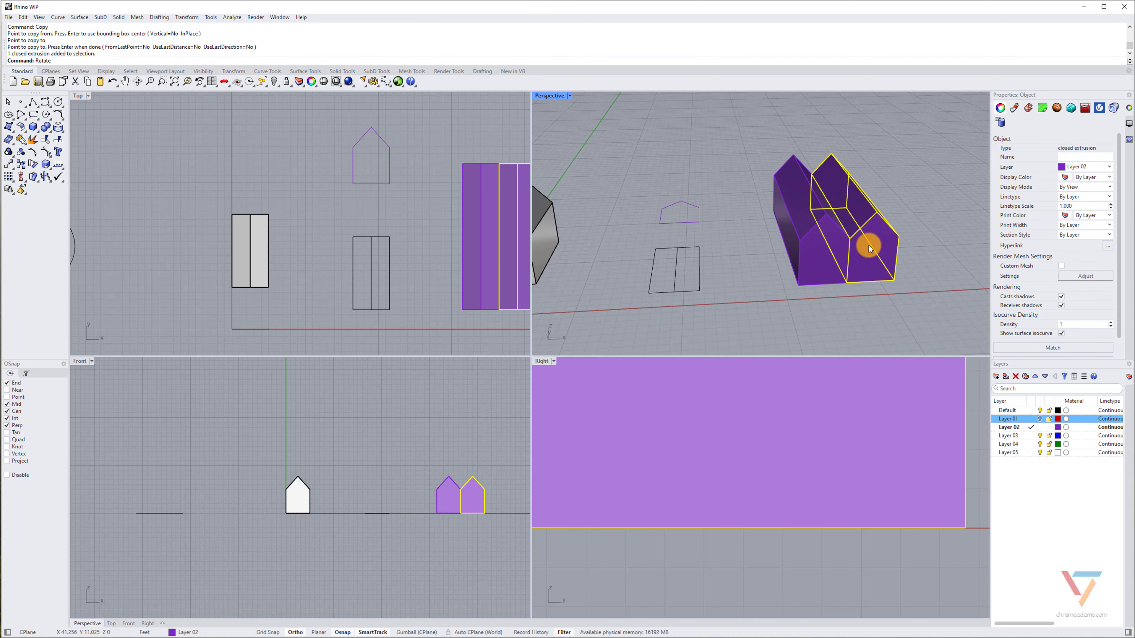
pyautogui.press('Return')
pyautogui.click(881, 286)
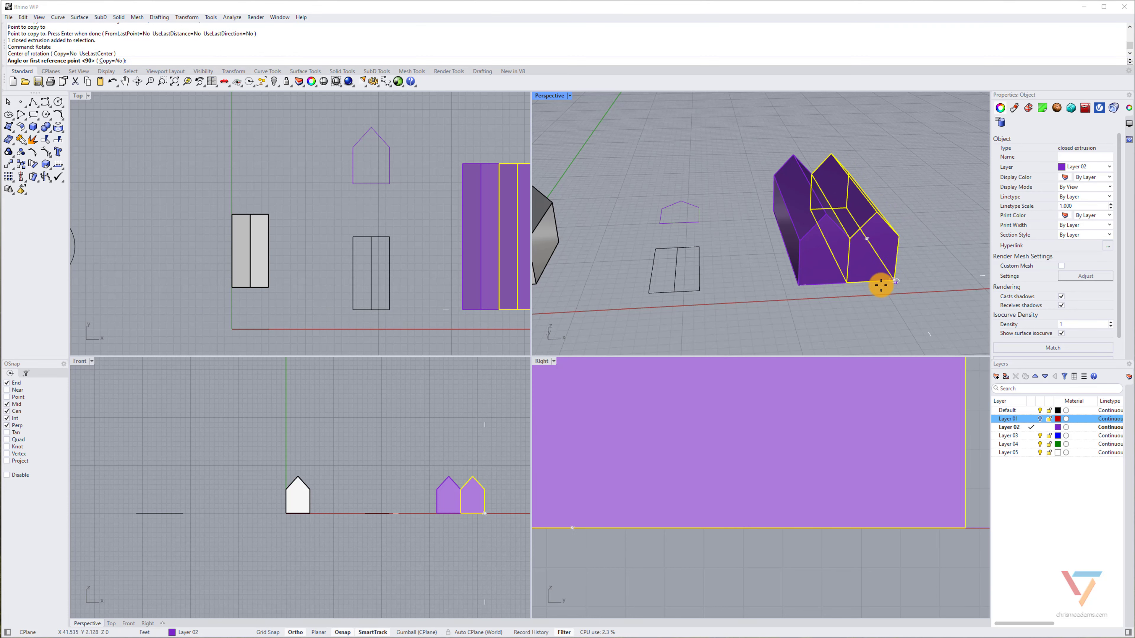
pyautogui.click(744, 287)
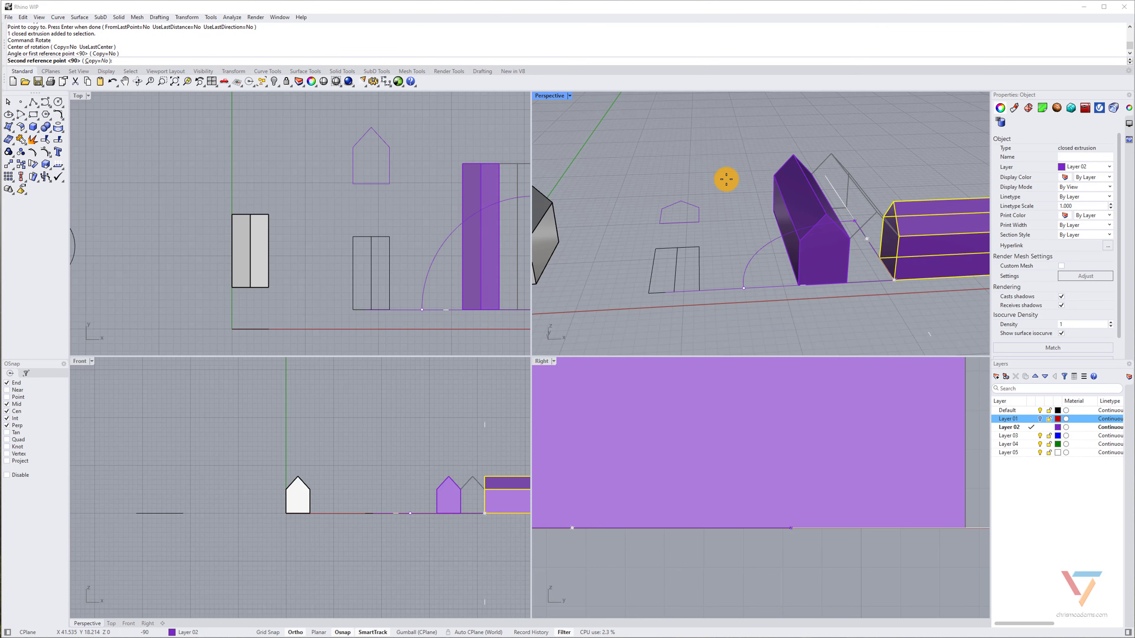
pyautogui.press('Return')
# Move the rotated house by its end's base midpoint onto the midpoint of the long house's side base edge
pyautogui.moveTo(736, 176); pyautogui.dragTo(749, 147, button='right')
pyautogui.write('Mo')
pyautogui.press('Return')
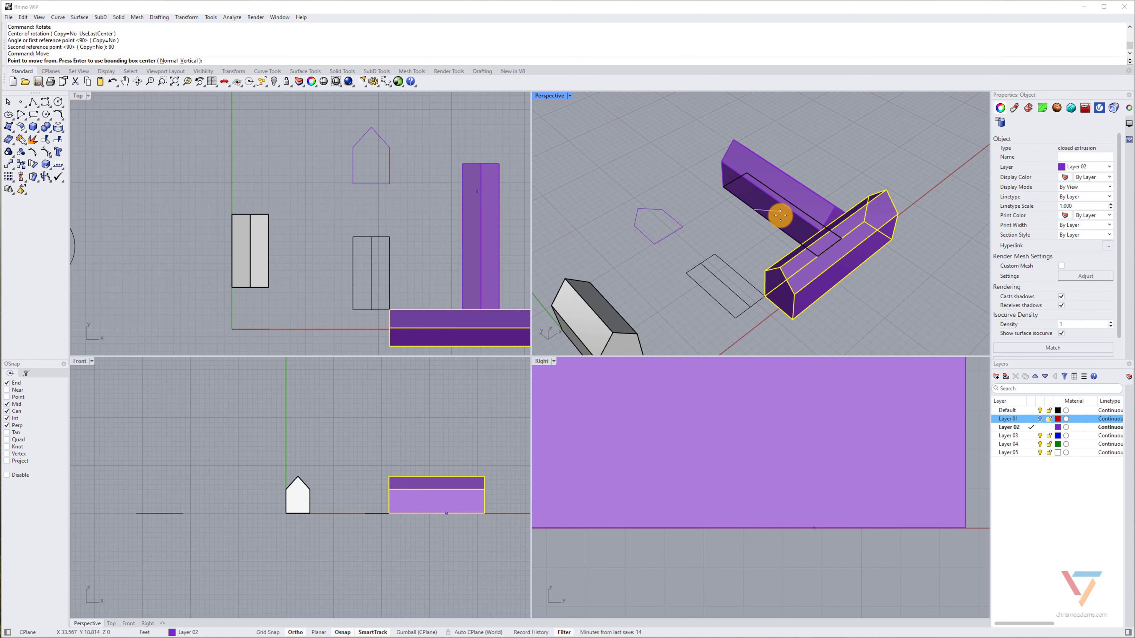
pyautogui.click(792, 317)
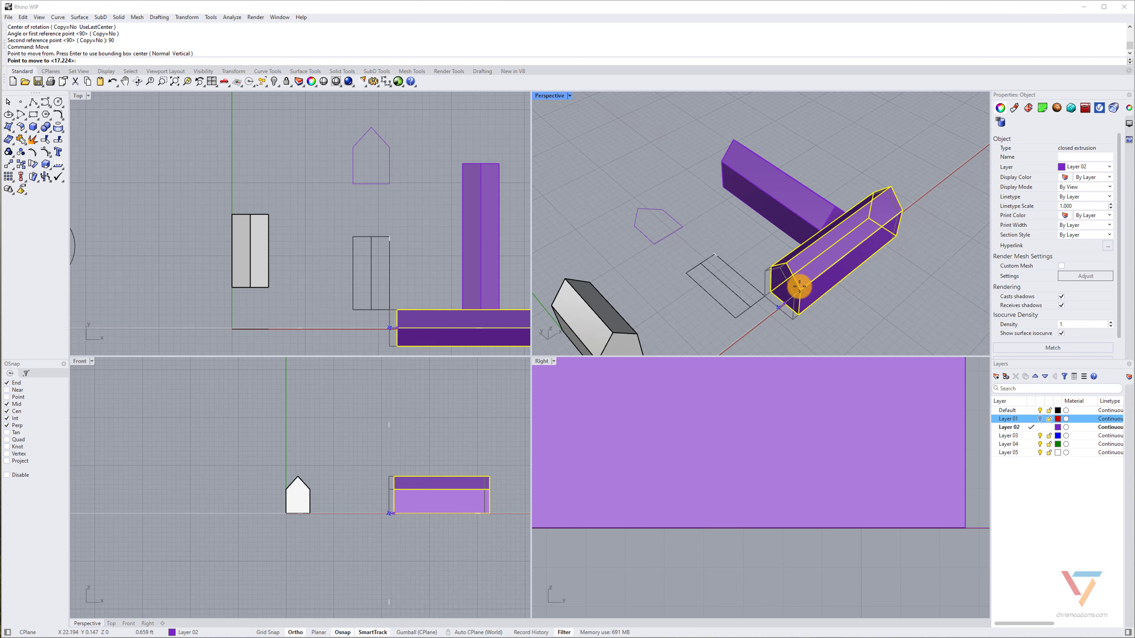
pyautogui.moveTo(795, 285); pyautogui.dragTo(787, 252, button='right')
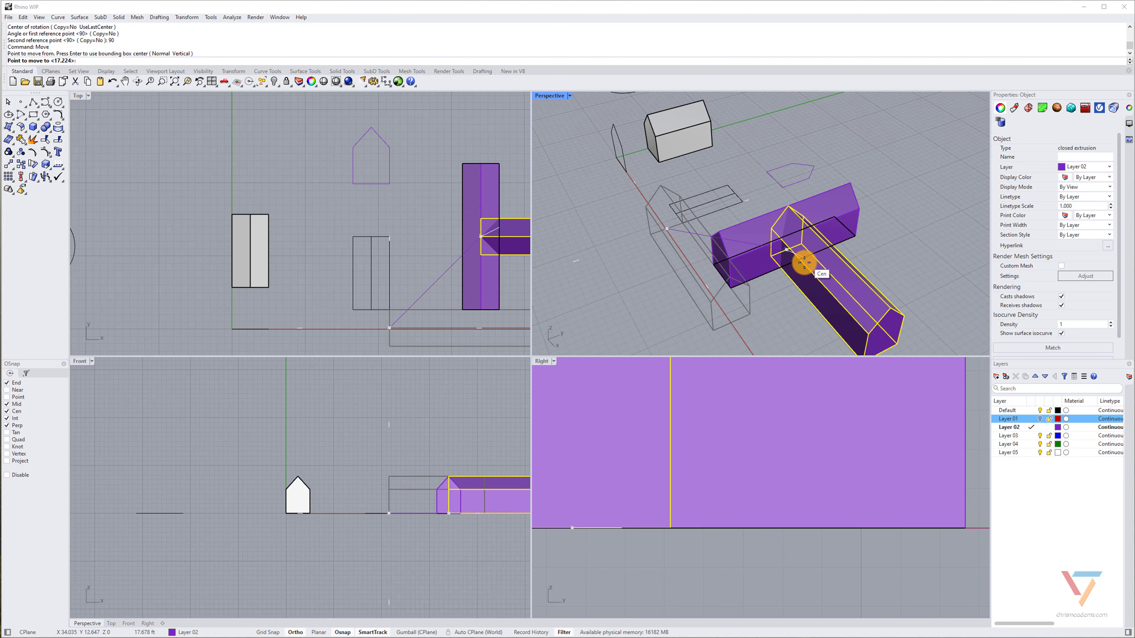
pyautogui.click(797, 265)
# Move the rotated house by its ridge end onto the midpoint of the long house's ridge so the two intersect
pyautogui.moveTo(901, 194); pyautogui.dragTo(886, 217, button='right')
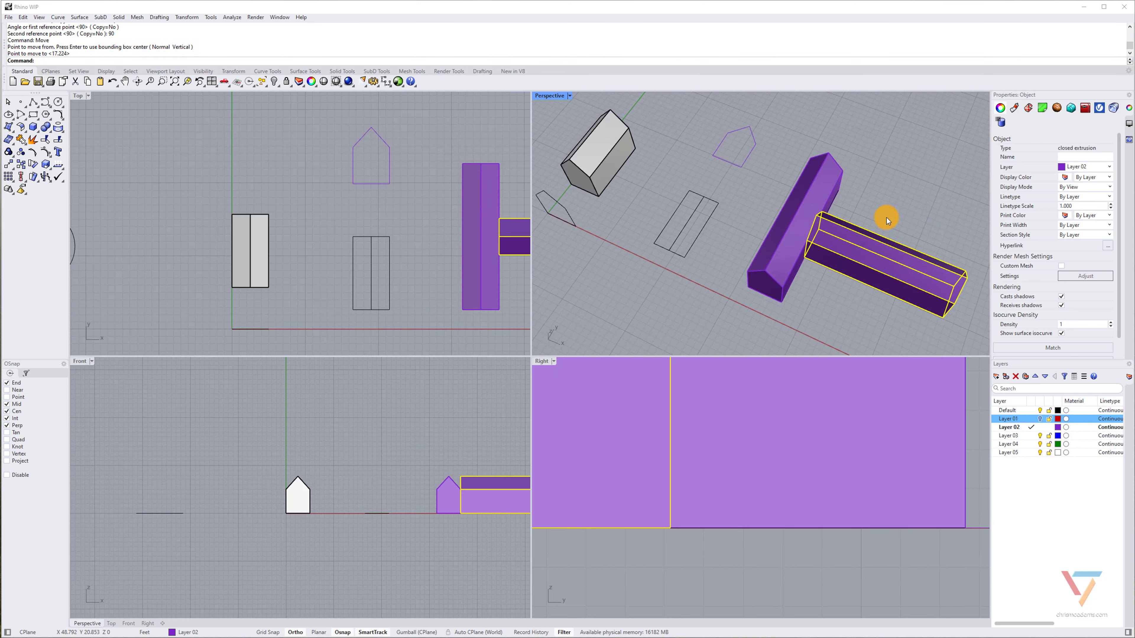
pyautogui.press('space')
pyautogui.click(813, 216)
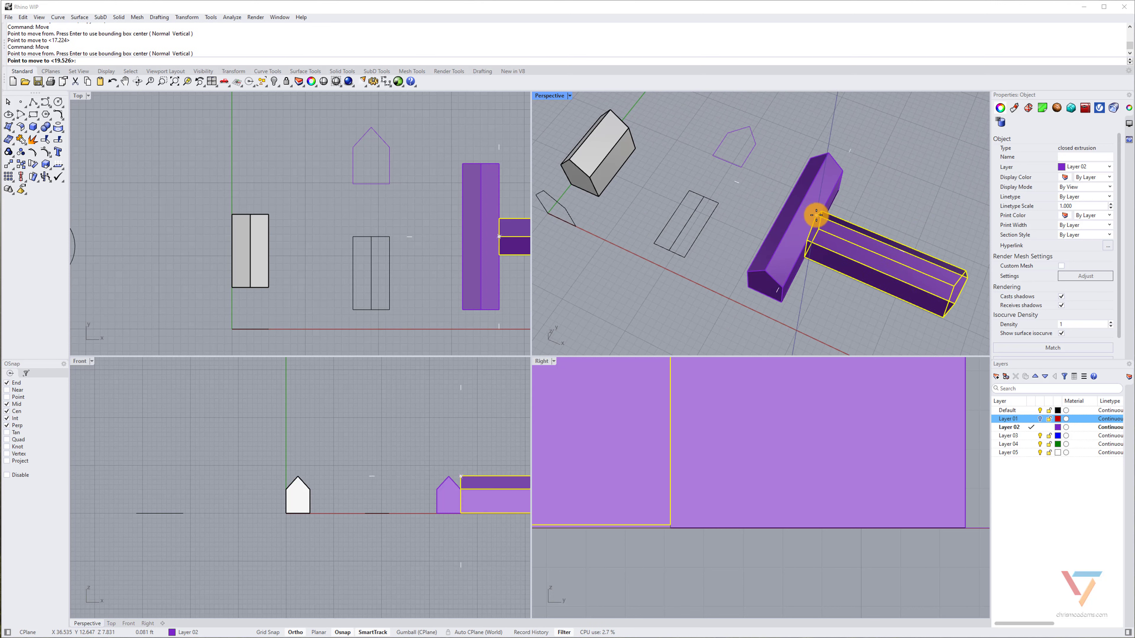
pyautogui.click(799, 208)
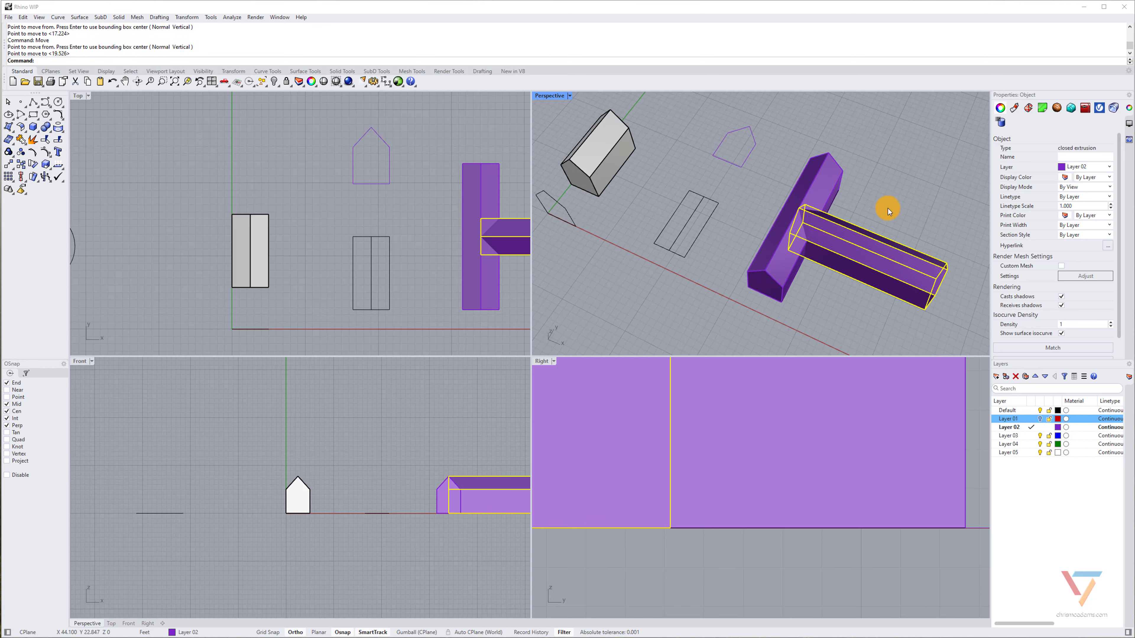
# Examine how the two purple house volumes intersect from several angles in Perspective, selecting each one separately
pyautogui.moveTo(886, 211); pyautogui.dragTo(682, 243, button='right')
pyautogui.click(691, 233)
pyautogui.click(747, 198)
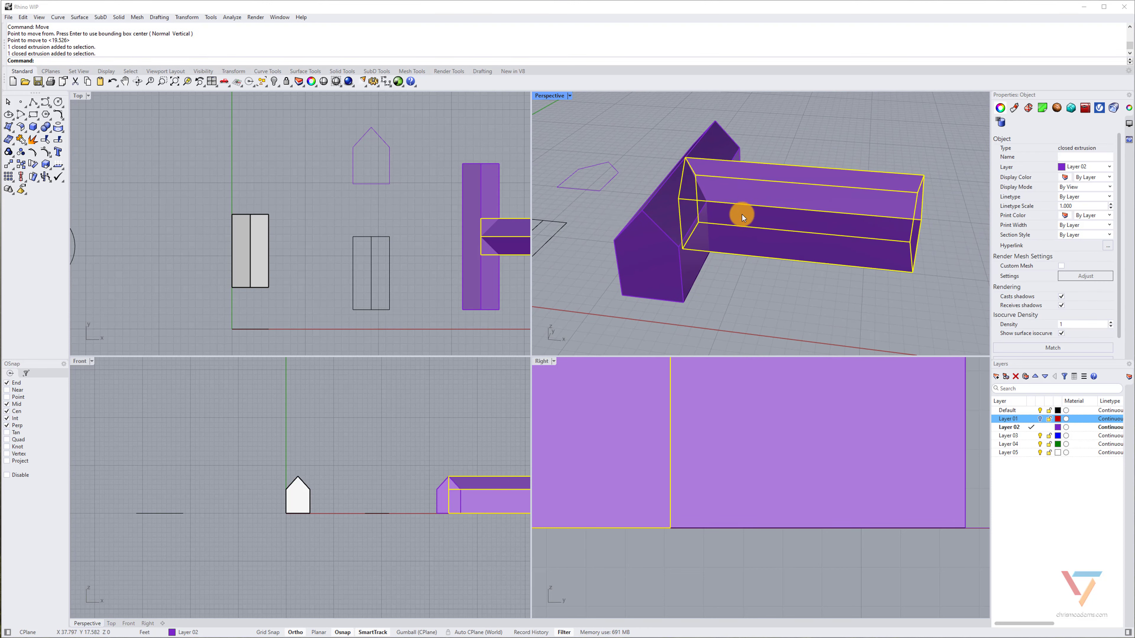
pyautogui.click(754, 149)
pyautogui.moveTo(657, 256); pyautogui.dragTo(668, 199, button='right')
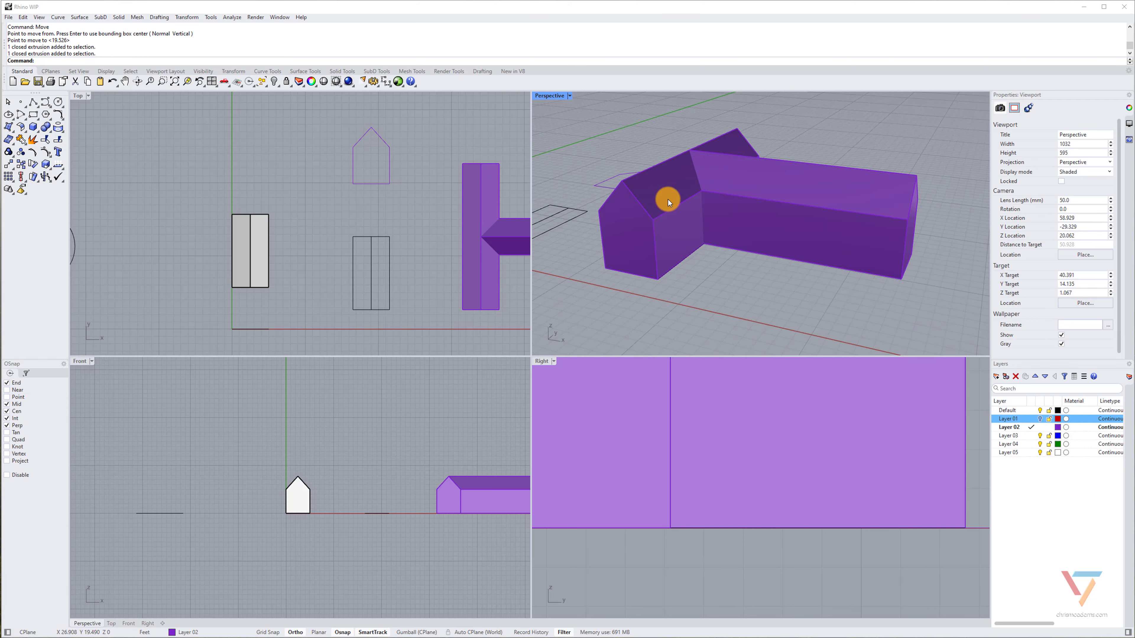
pyautogui.click(672, 220)
pyautogui.click(840, 214)
pyautogui.click(730, 167)
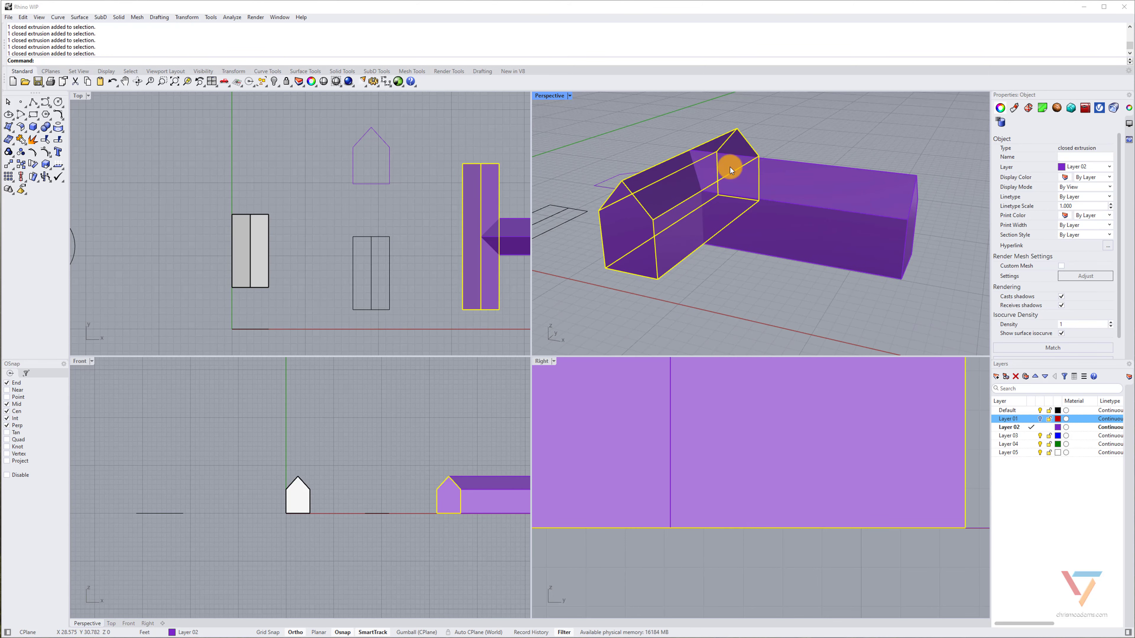
pyautogui.click(746, 199)
pyautogui.moveTo(681, 210); pyautogui.dragTo(788, 188, button='right')
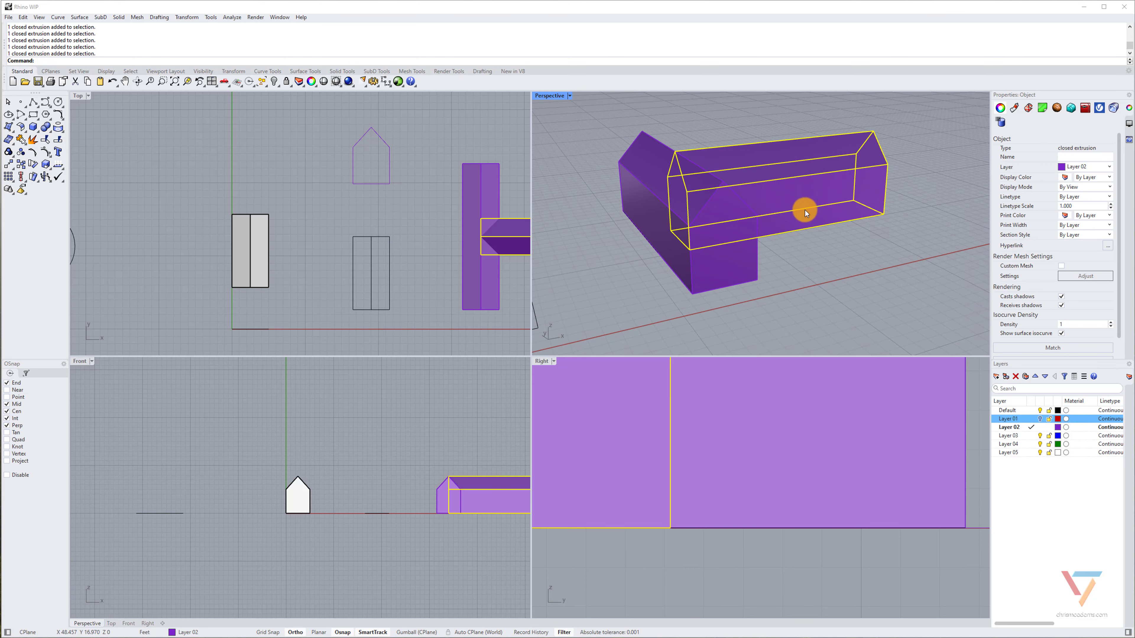
pyautogui.moveTo(823, 247); pyautogui.dragTo(710, 201, button='right')
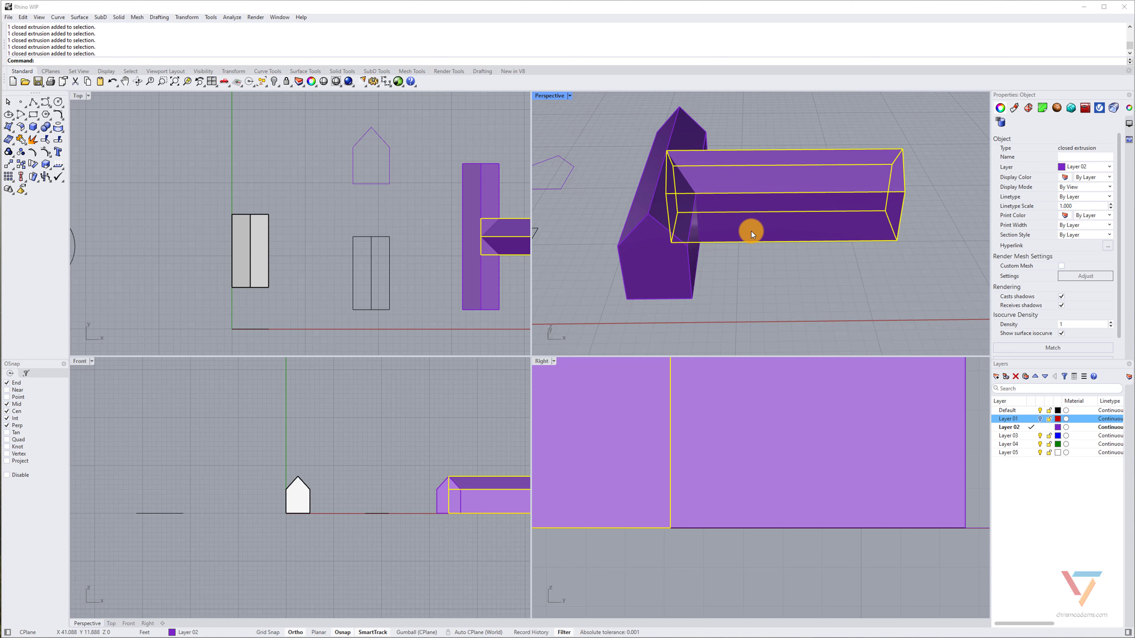
pyautogui.scroll(-5, 751, 232)
pyautogui.moveTo(603, 234); pyautogui.dragTo(753, 226, button='right')
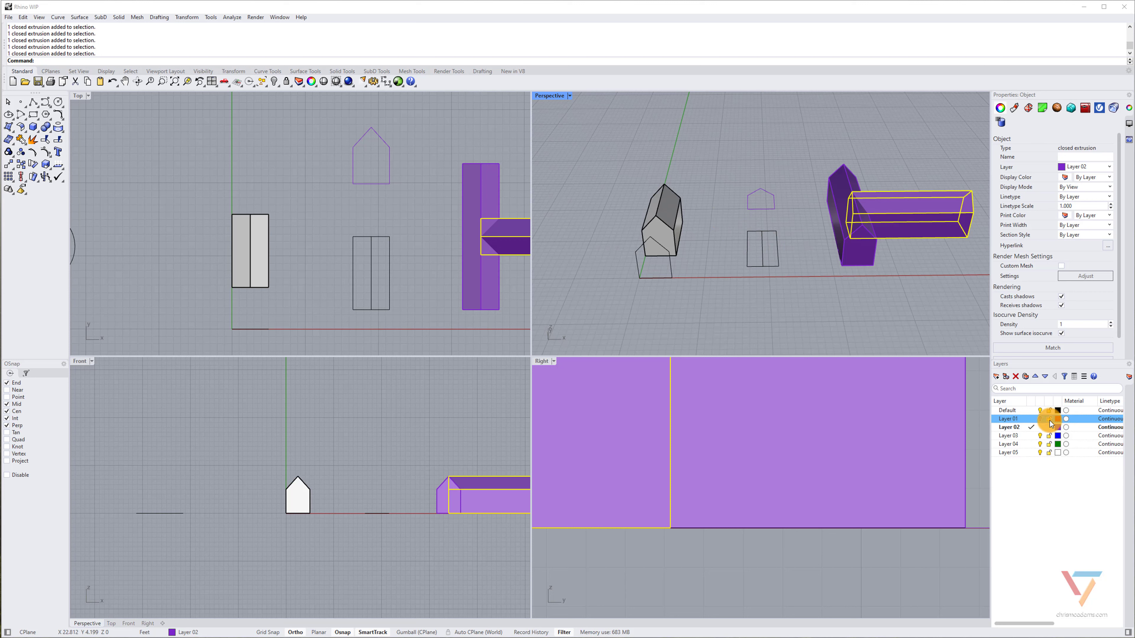
# Turn on Layer 01 and rename it Guidelines
pyautogui.click(1040, 419)
pyautogui.click(1007, 420)
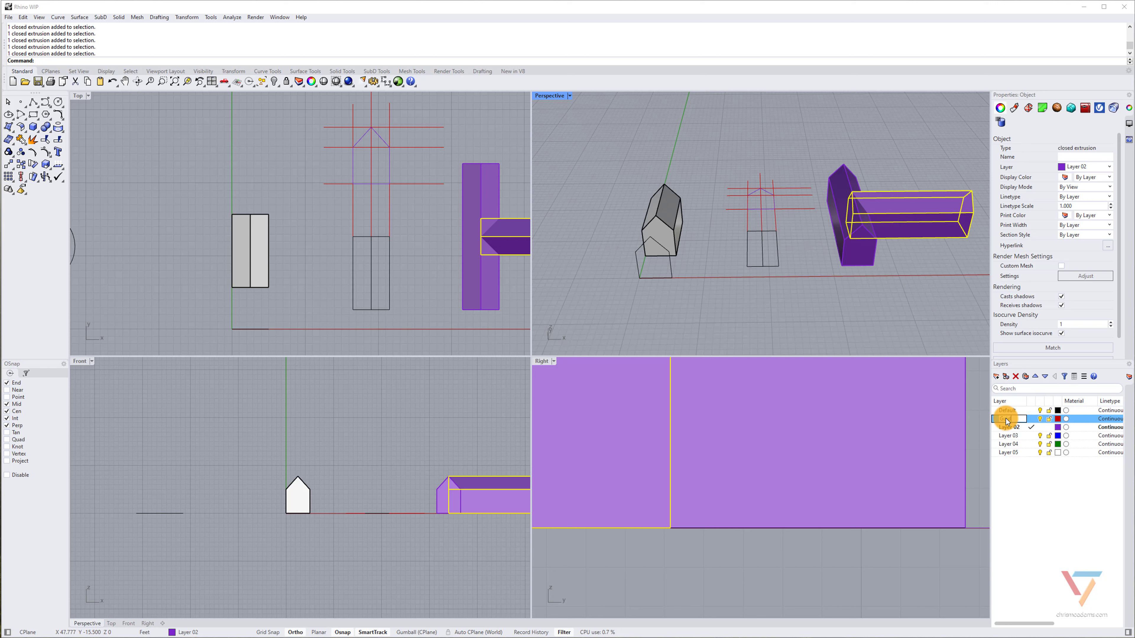
pyautogui.click(782, 283)
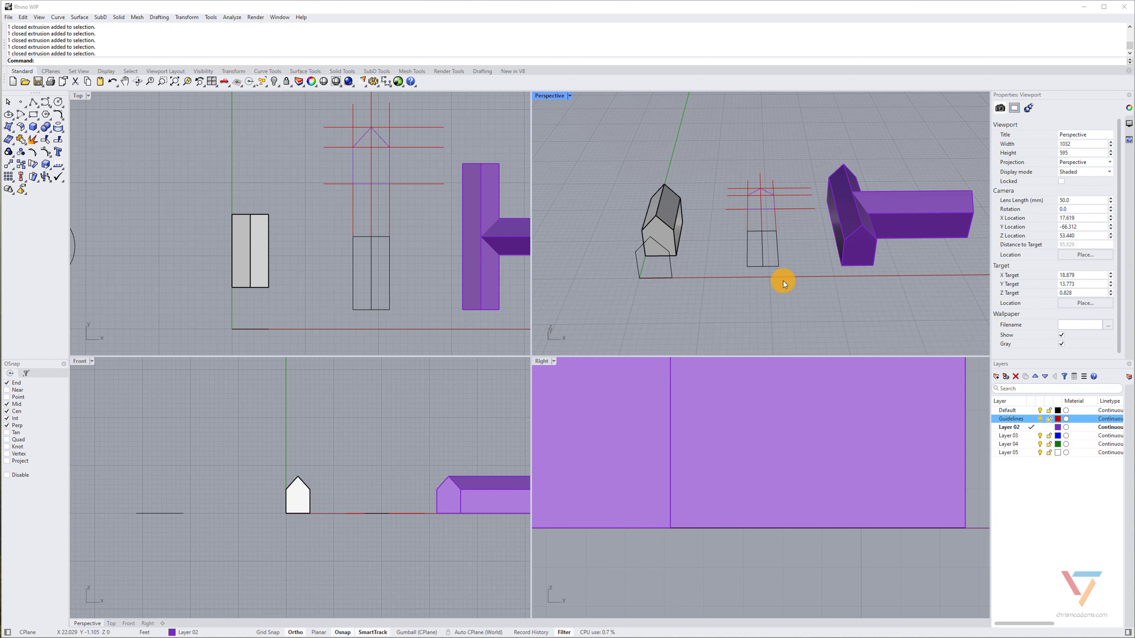
# Generate a Make2D drawing of both intersecting purple houses from the Top view, with hidden lines and grouped output on layer Make2D
pyautogui.moveTo(790, 251); pyautogui.dragTo(787, 261, button='right')
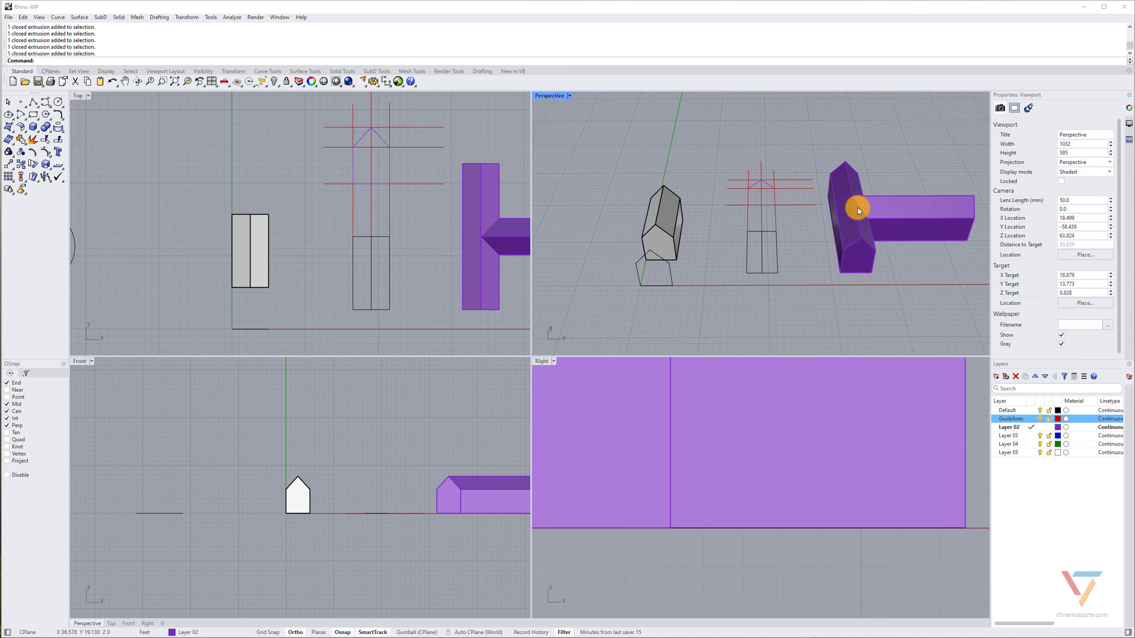
pyautogui.keyDown('shift'); pyautogui.moveTo(881, 219); pyautogui.dragTo(759, 224, button='right'); pyautogui.keyUp('shift')
pyautogui.keyDown('shift'); pyautogui.click(750, 222); pyautogui.keyUp('shift')
pyautogui.keyDown('shift'); pyautogui.click(772, 219); pyautogui.keyUp('shift')
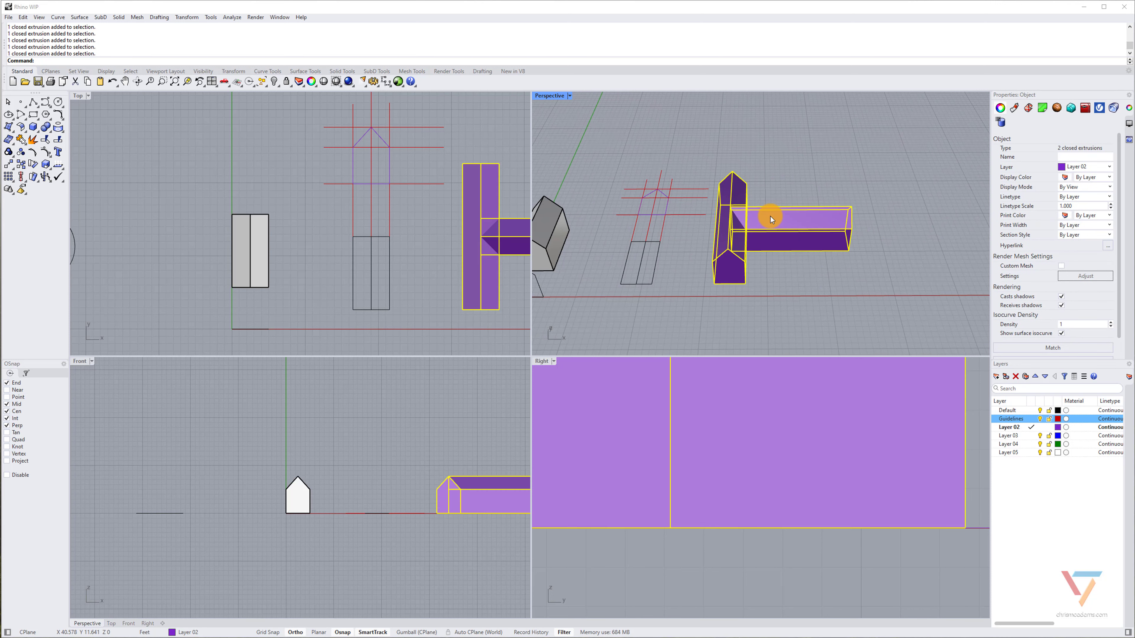
pyautogui.moveTo(394, 202); pyautogui.dragTo(246, 196, button='right')
pyautogui.moveTo(326, 211); pyautogui.dragTo(266, 210, button='right')
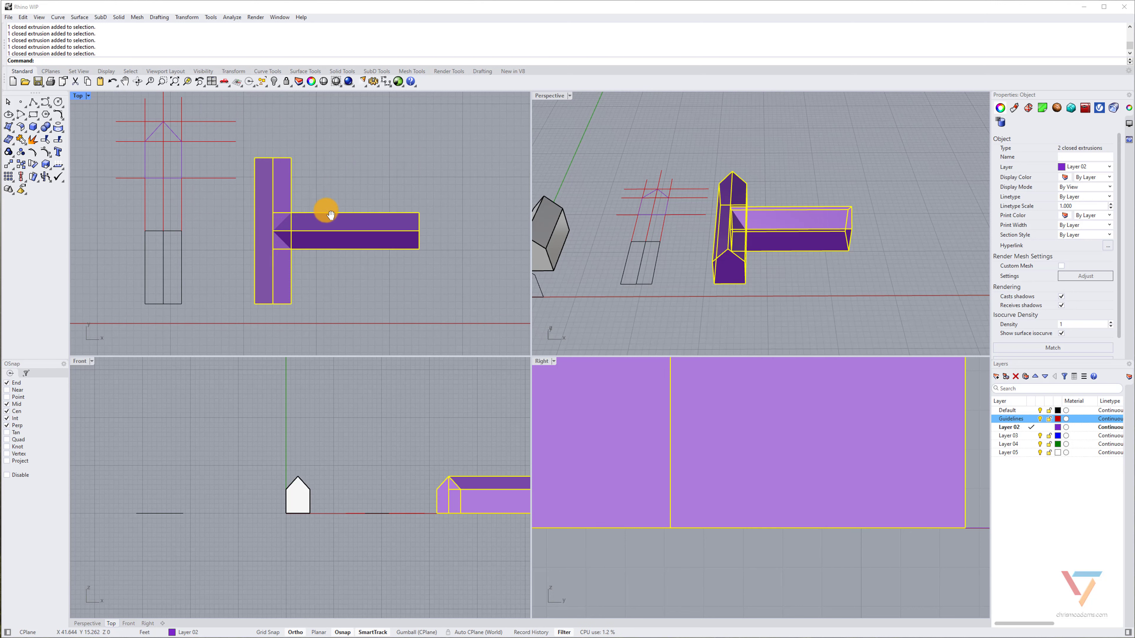
pyautogui.moveTo(324, 212); pyautogui.dragTo(360, 197, button='right')
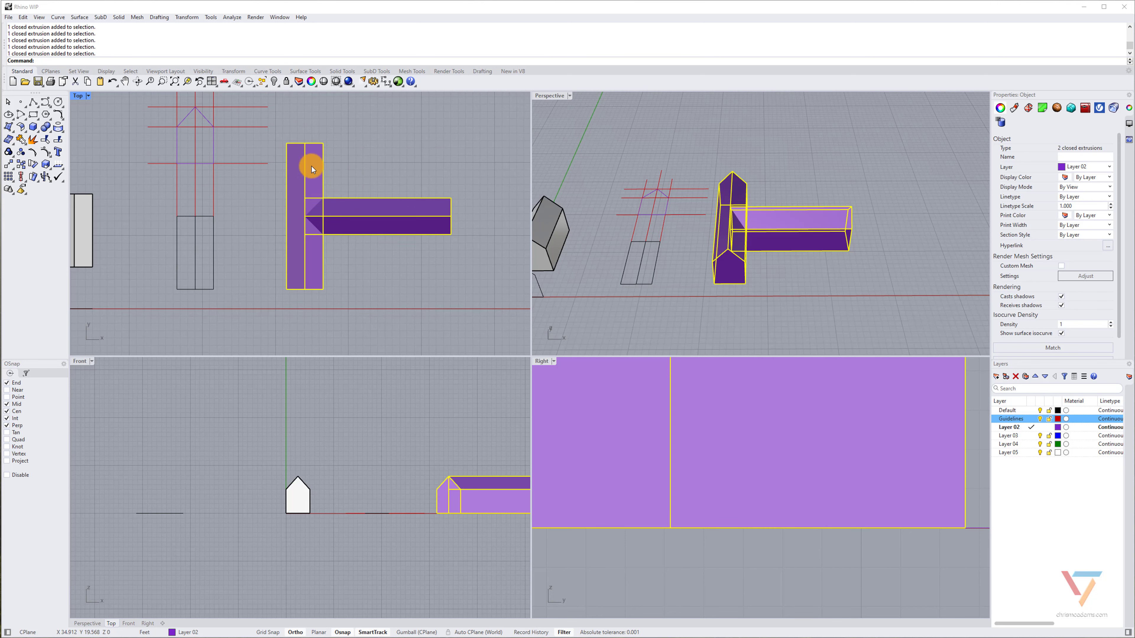
pyautogui.write('ake2D')
pyautogui.press('Return')
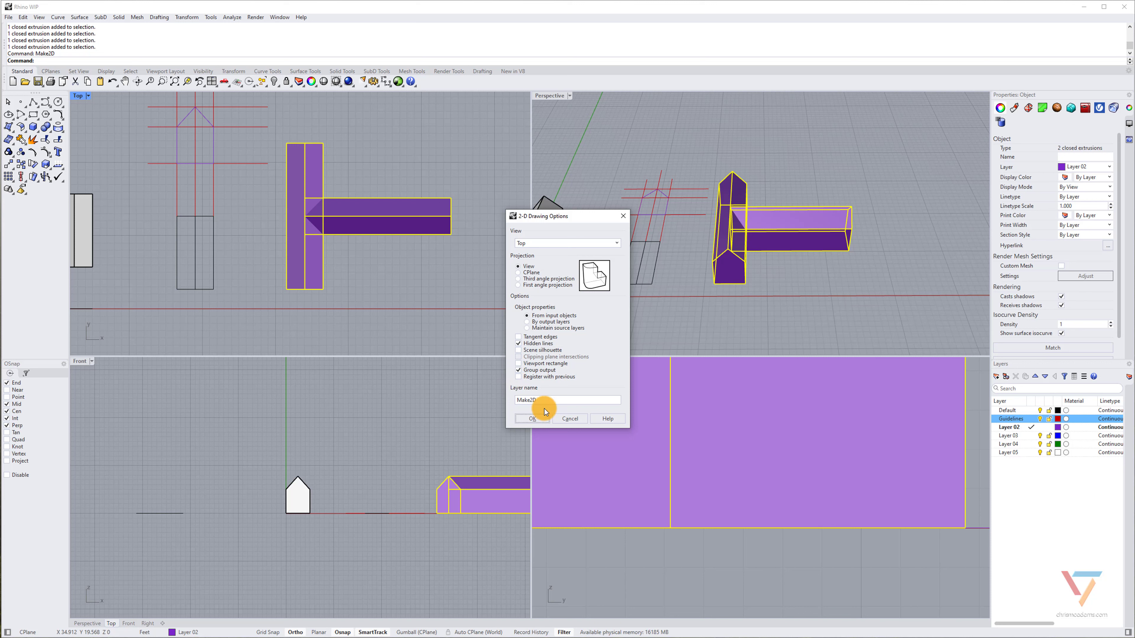
pyautogui.click(533, 418)
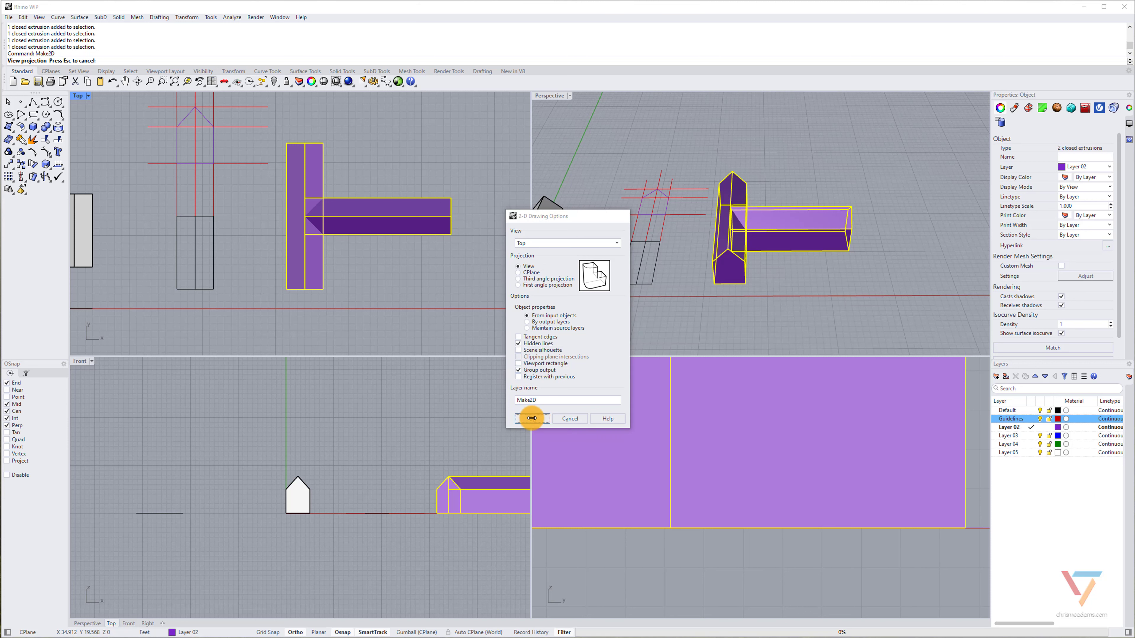
# Move the grouped 2D plan linework in the Top view to the empty area above the purple houses
pyautogui.moveTo(307, 184); pyautogui.dragTo(313, 252, button='right')
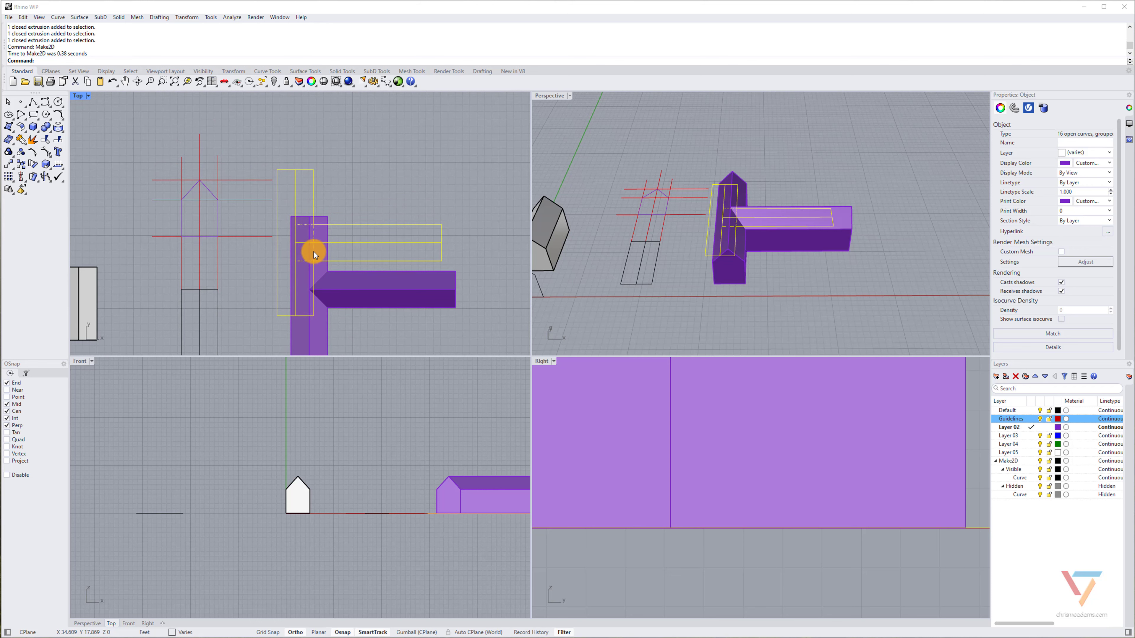
pyautogui.write('M')
pyautogui.press('Return')
pyautogui.click(365, 200)
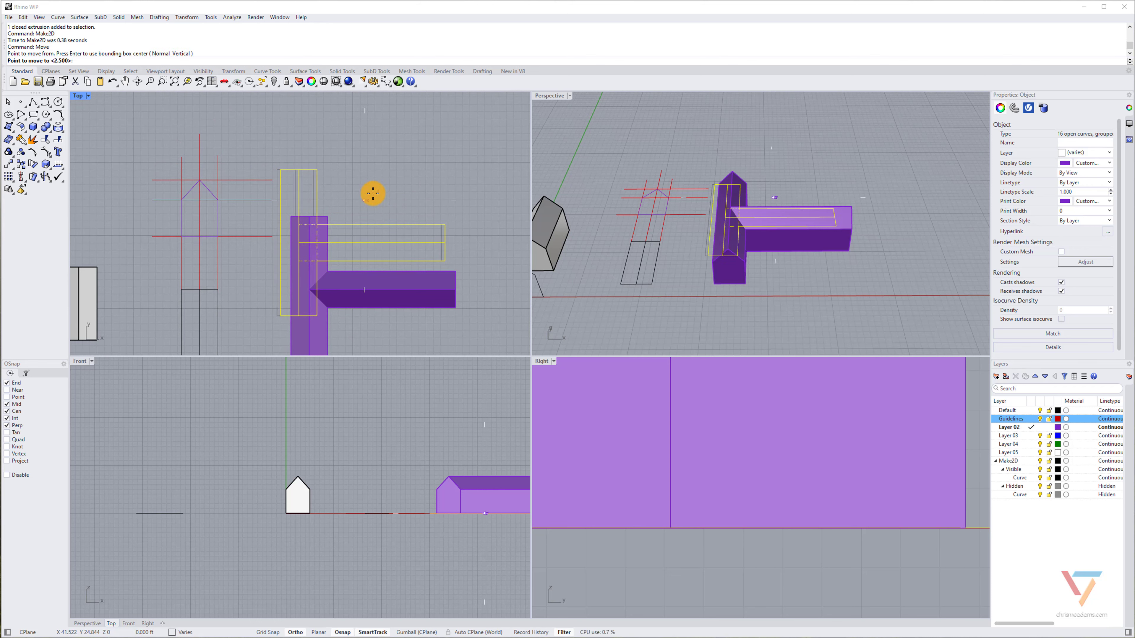
pyautogui.moveTo(412, 130); pyautogui.dragTo(396, 250, button='right')
pyautogui.click(404, 153)
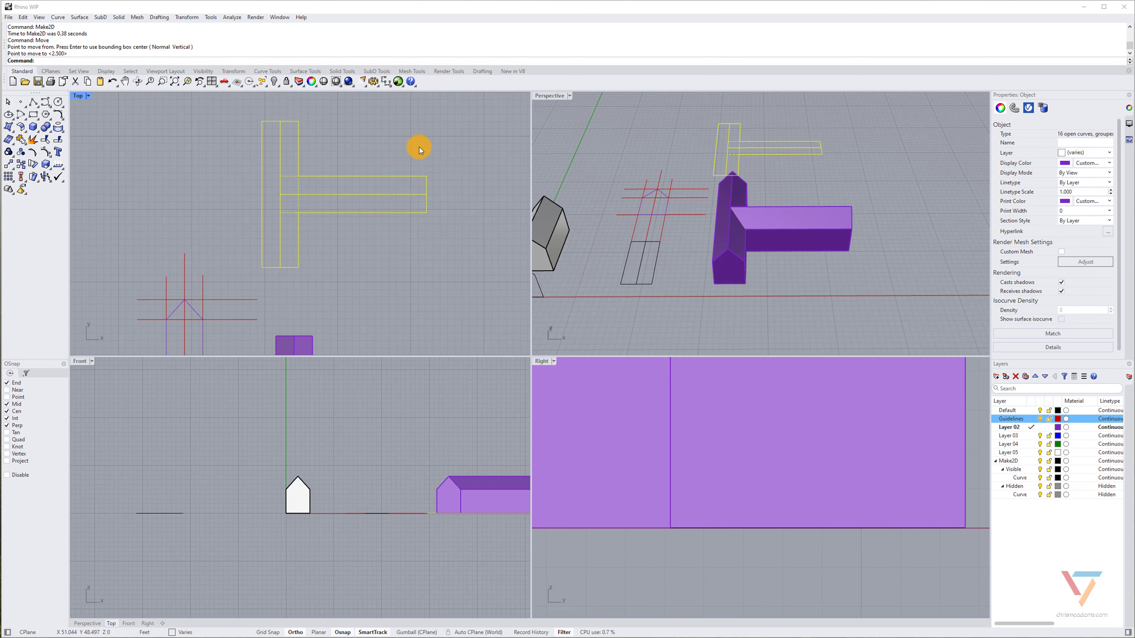
pyautogui.click(419, 147)
# Examine the visible and dashed hidden lines of the 2D plan in the Top and Perspective views, comparing them with the long house
pyautogui.scroll(4, 297, 181)
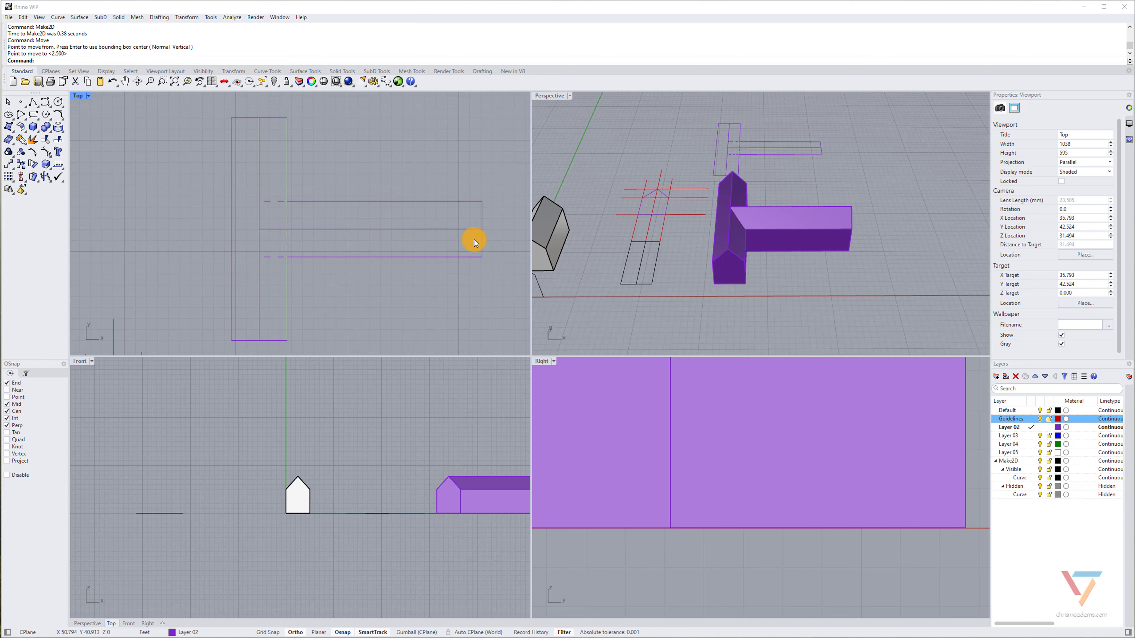
pyautogui.scroll(-6, 359, 200)
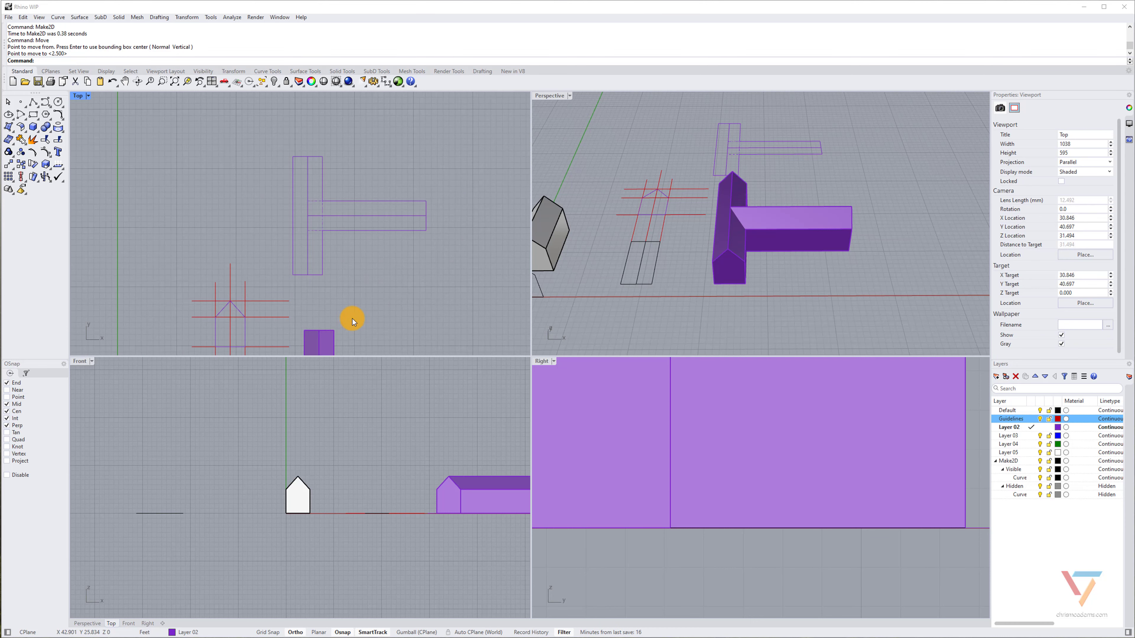
pyautogui.click(329, 339)
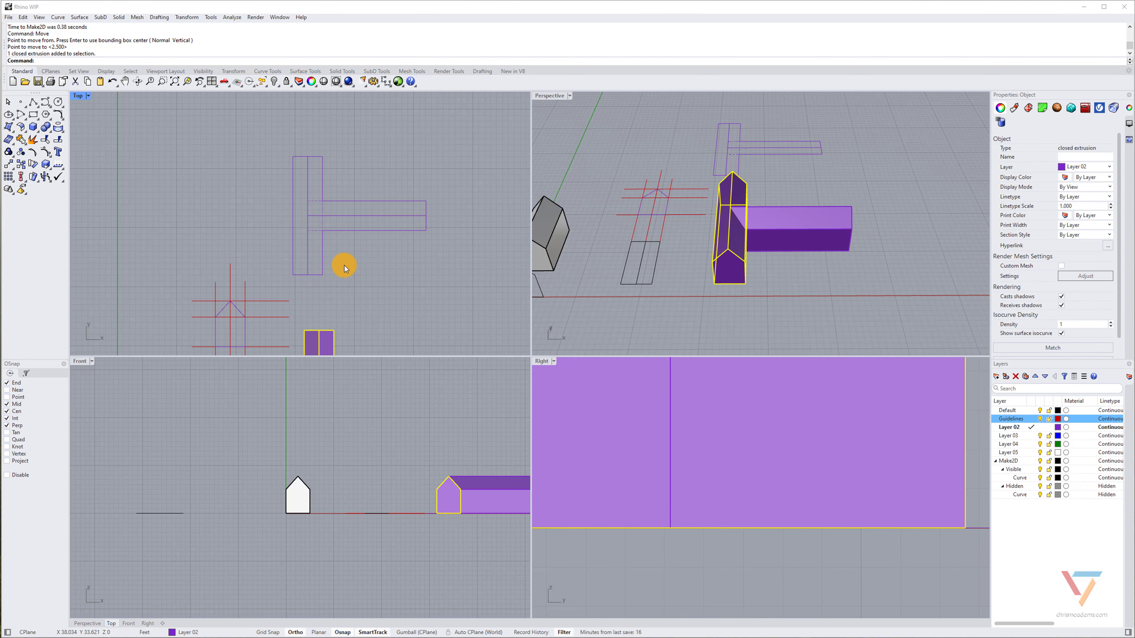
pyautogui.click(319, 229)
pyautogui.scroll(6, 319, 229)
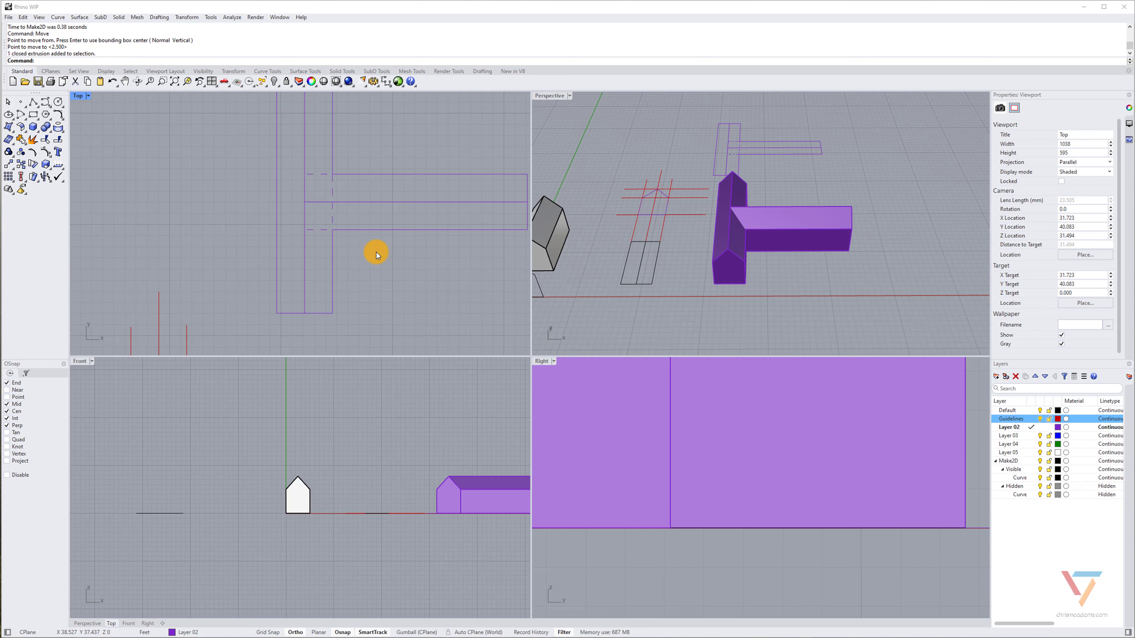
pyautogui.moveTo(367, 239); pyautogui.dragTo(356, 274, button='right')
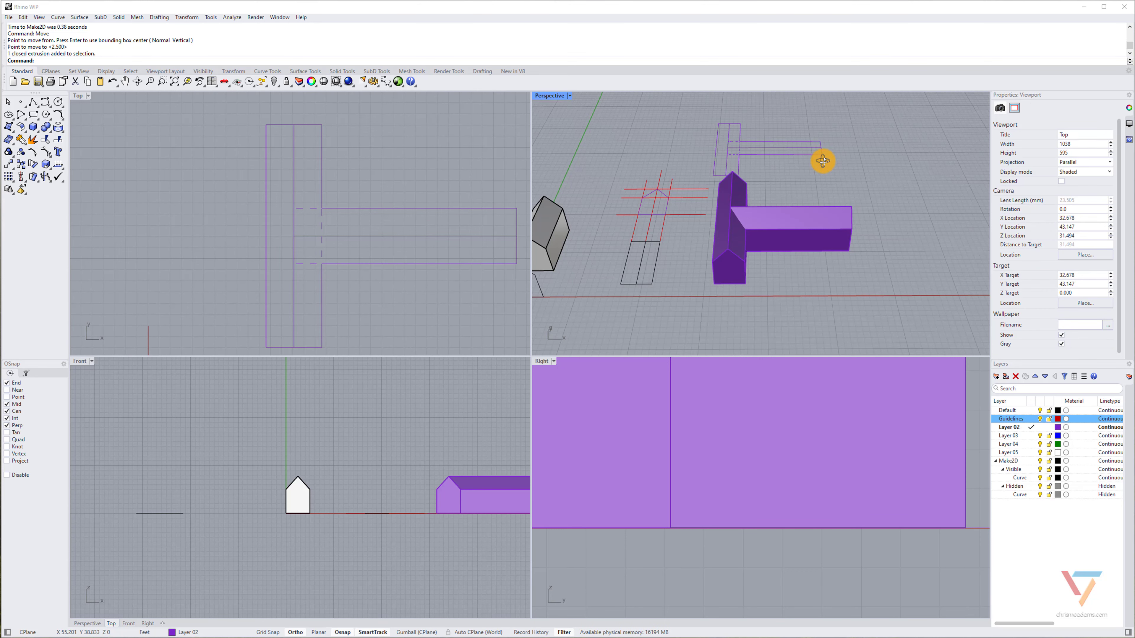
pyautogui.moveTo(823, 160)
pyautogui.mouseDown(button='right')
pyautogui.moveTo(727, 264)
pyautogui.moveTo(762, 272)
pyautogui.moveTo(750, 255)
pyautogui.moveTo(795, 315)
pyautogui.moveTo(780, 293)
pyautogui.mouseUp(button='right')
pyautogui.moveTo(288, 211); pyautogui.dragTo(317, 196, button='right')
pyautogui.scroll(3, 342, 193)
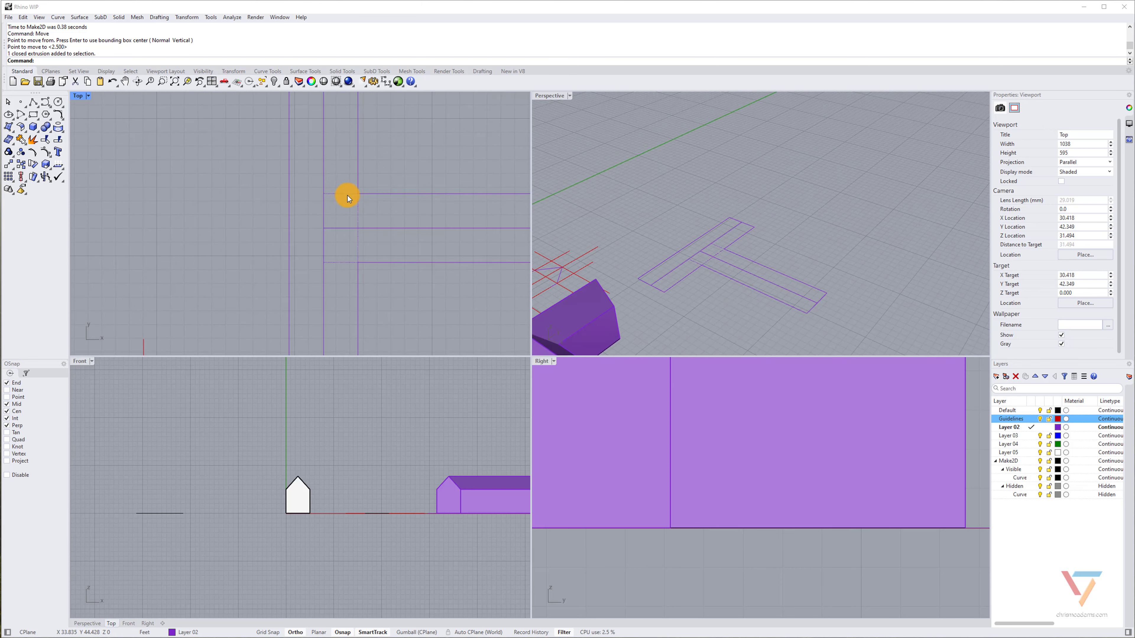
pyautogui.scroll(-3, 356, 201)
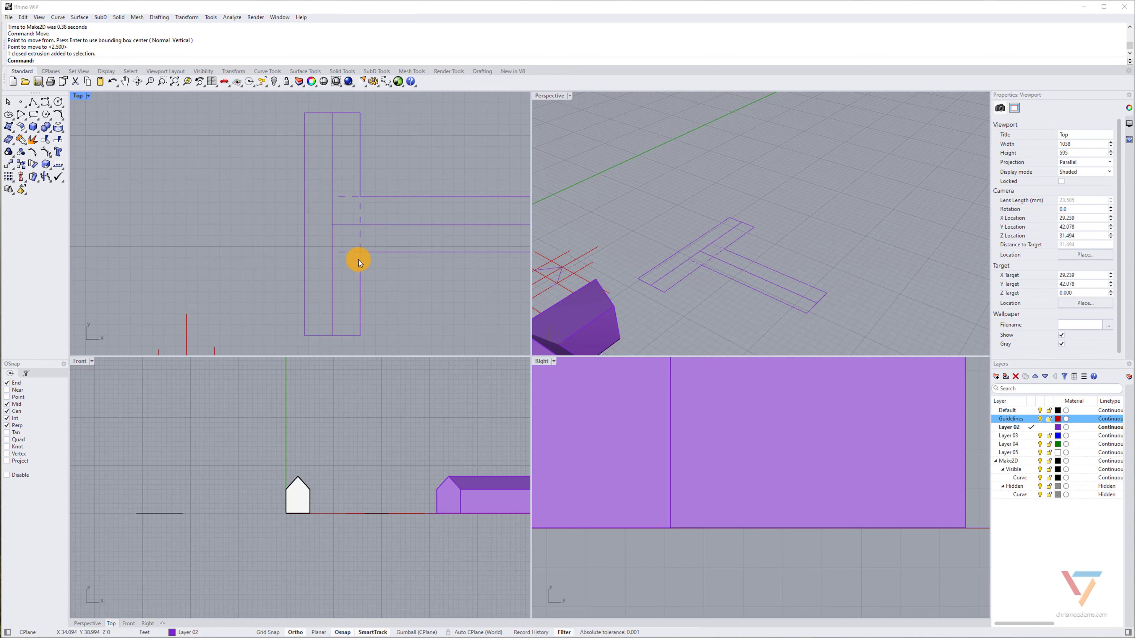
# Generate a Make2D drawing of both purple houses from an angled Perspective view, with hidden lines and grouped output on layer Make2D
pyautogui.moveTo(722, 251); pyautogui.dragTo(743, 263, button='right')
pyautogui.click(700, 256)
pyautogui.keyDown('shift'); pyautogui.click(700, 257); pyautogui.keyUp('shift')
pyautogui.scroll(5, 715, 266)
pyautogui.write('Make2D')
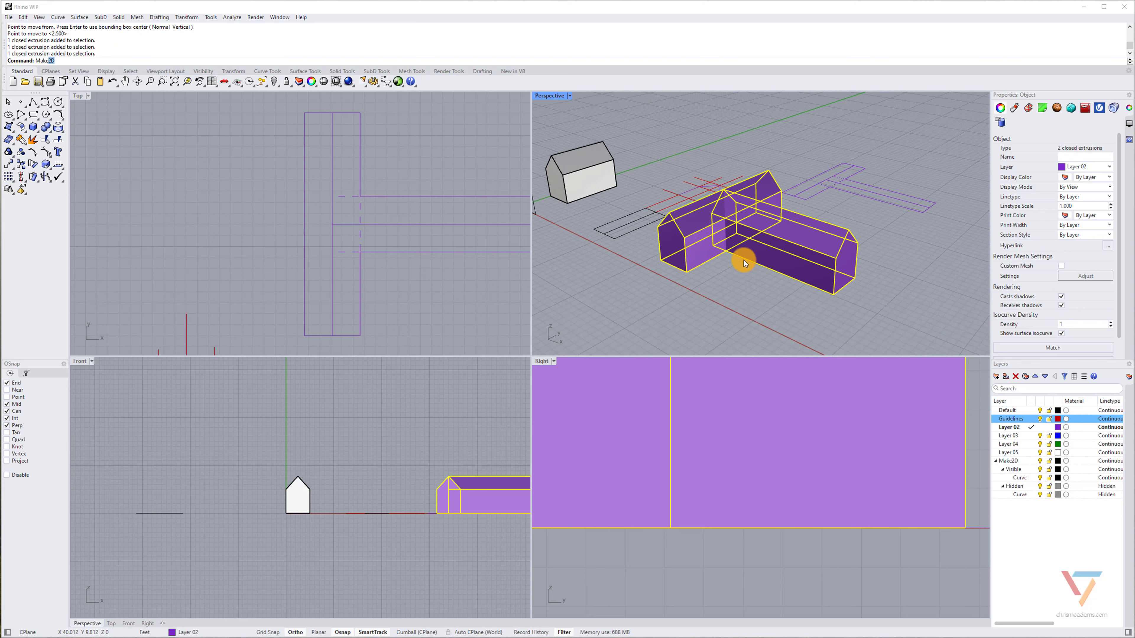
pyautogui.press('Return')
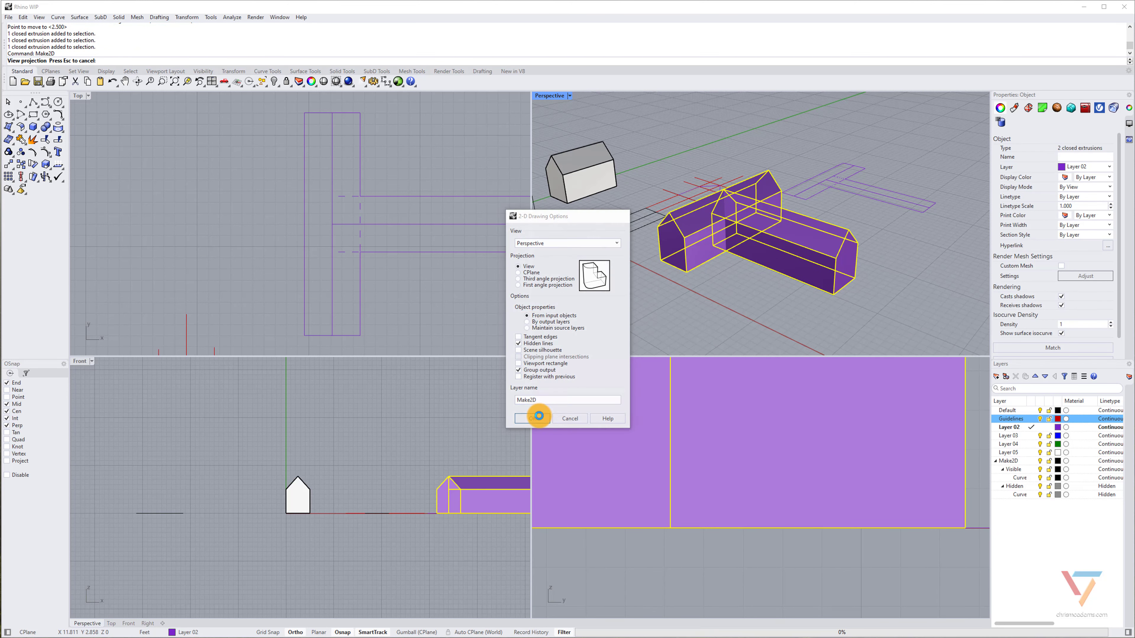
pyautogui.click(532, 418)
# Move the grouped perspective linework in the Top view to the empty area above the 2D plan drawing
pyautogui.moveTo(307, 166); pyautogui.dragTo(250, 211, button='right')
pyautogui.scroll(-5, 250, 211)
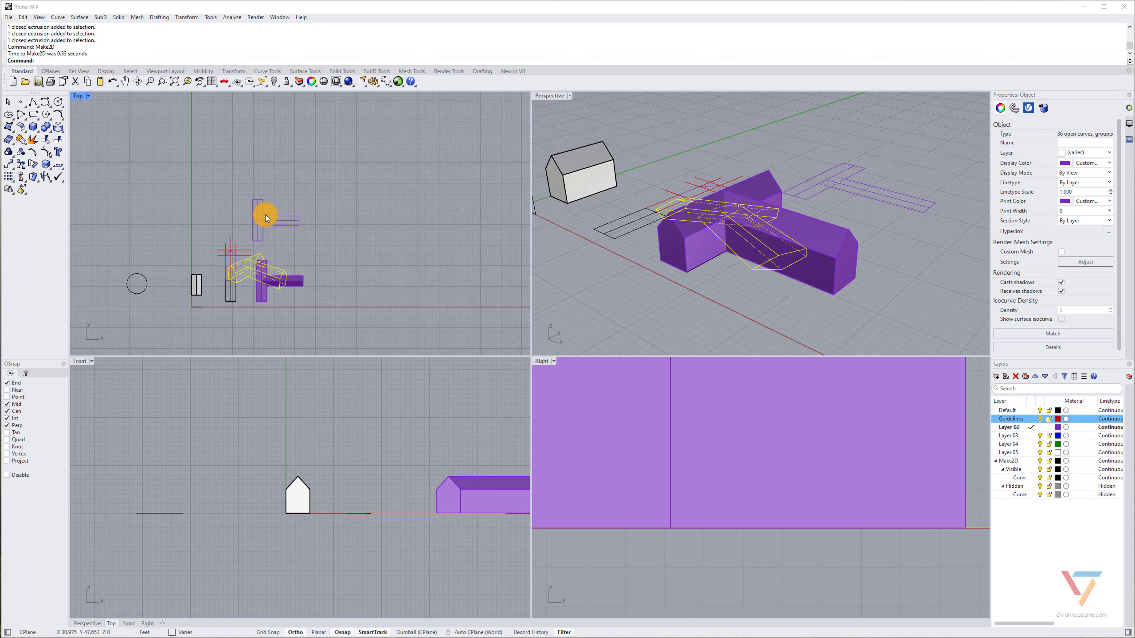
pyautogui.write('Move')
pyautogui.press('Return')
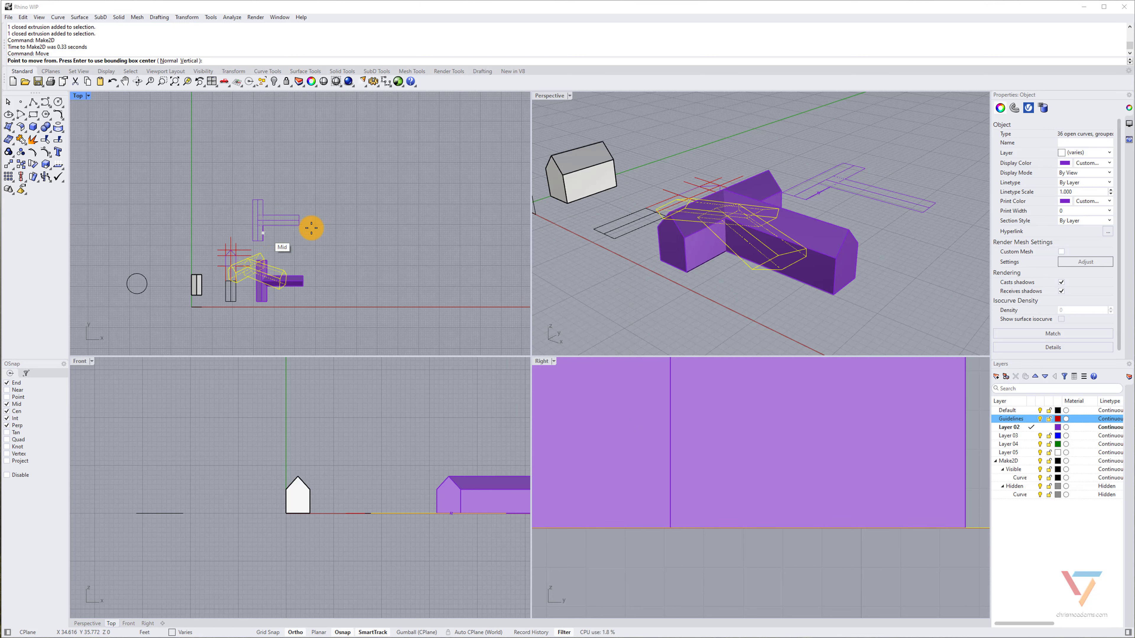
pyautogui.click(361, 251)
pyautogui.click(339, 149)
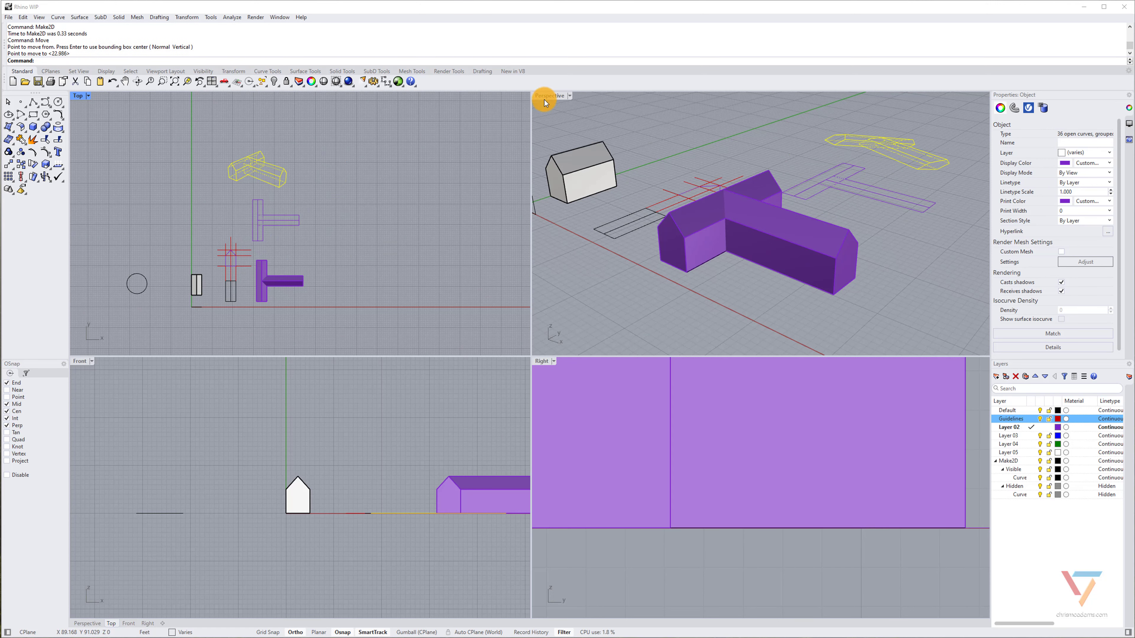
# Examine the flattened perspective drawing beside the 2D plan in the Perspective and Top views, and compare it with the other objects
pyautogui.moveTo(801, 180); pyautogui.dragTo(825, 263, button='right')
pyautogui.click(743, 241)
pyautogui.moveTo(743, 241); pyautogui.dragTo(743, 256, button='right')
pyautogui.click(339, 152)
pyautogui.moveTo(218, 169); pyautogui.dragTo(316, 196, button='right')
pyautogui.scroll(4, 316, 196)
pyautogui.scroll(3, 401, 193)
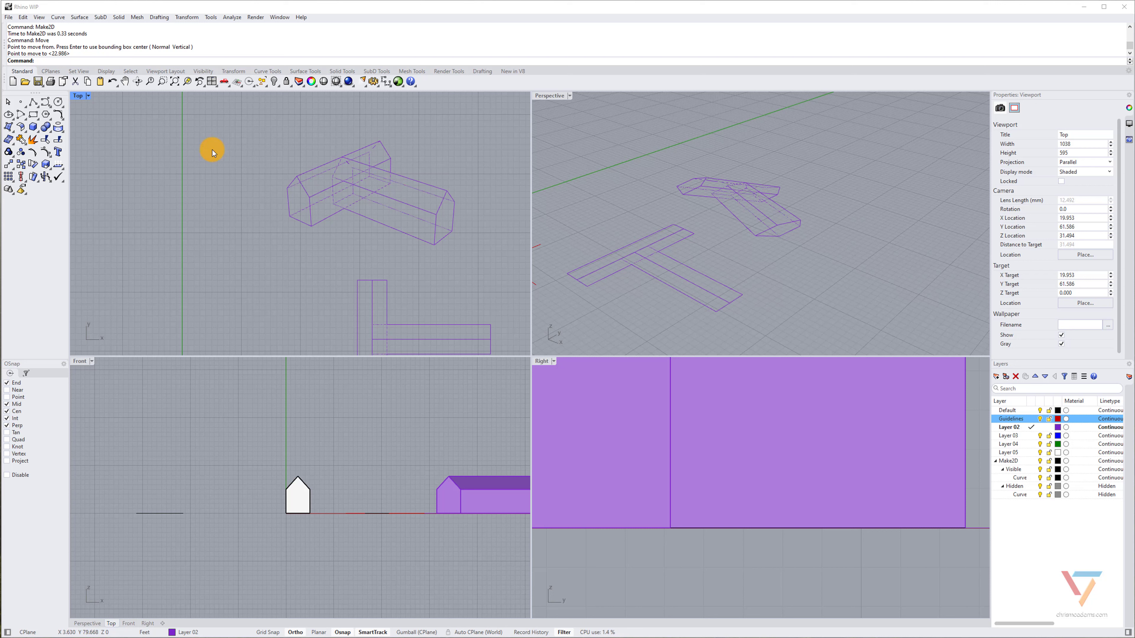
pyautogui.scroll(-10, 330, 190)
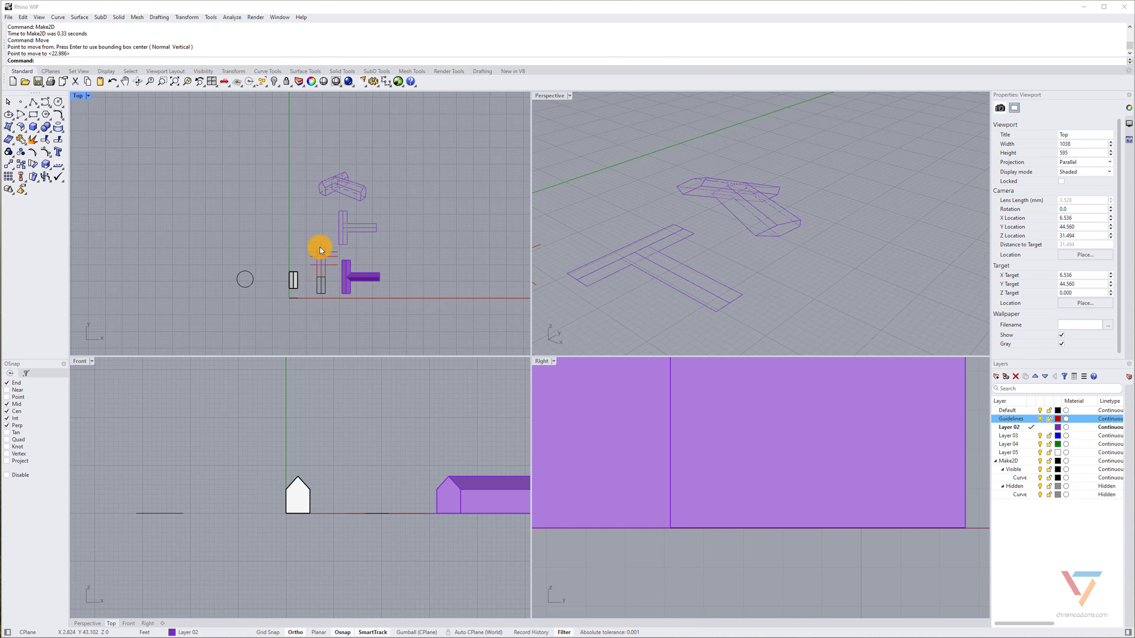
pyautogui.scroll(5, 293, 275)
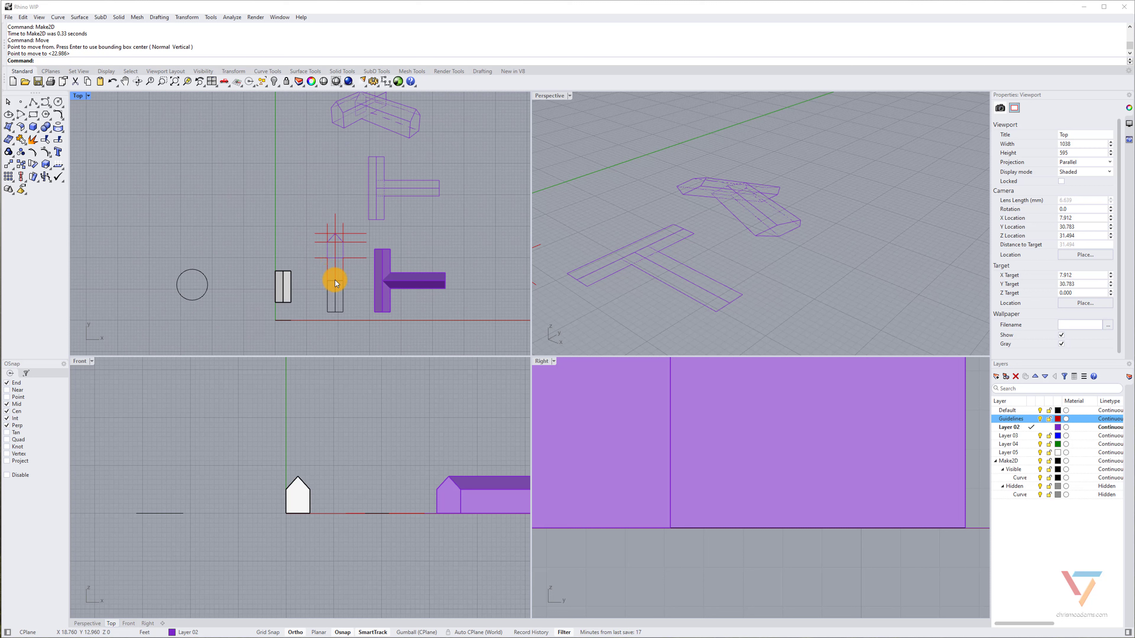
# Move the two intersecting purple houses in the Top view across the Y axis to the empty area above the circle
pyautogui.moveTo(398, 266); pyautogui.dragTo(380, 261)
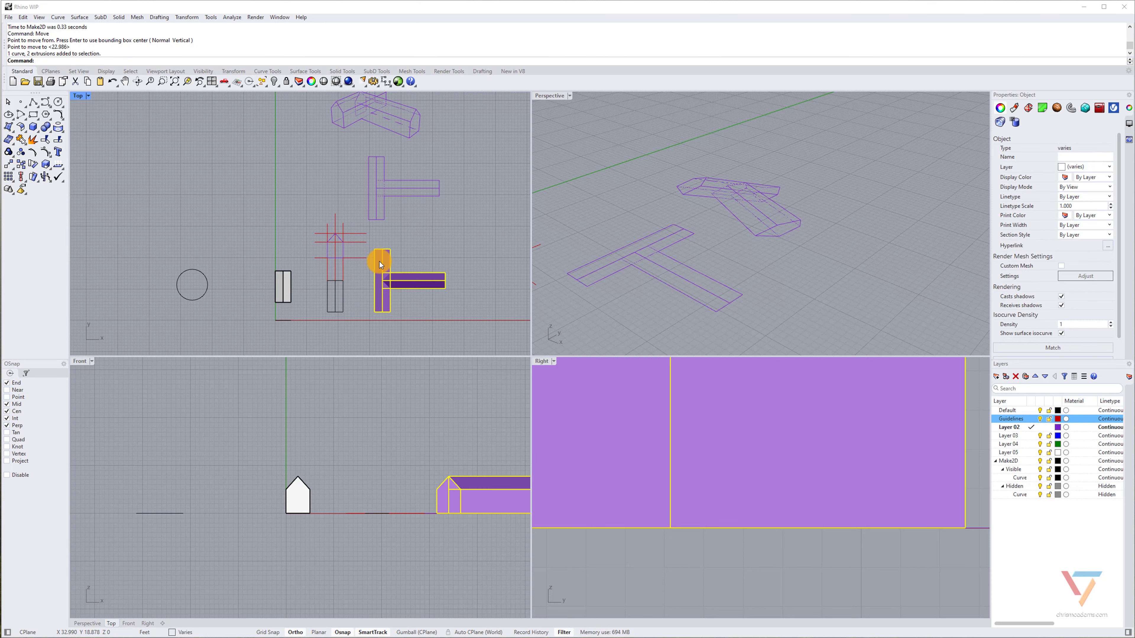
pyautogui.write('ove')
pyautogui.press('Return')
pyautogui.click(379, 262)
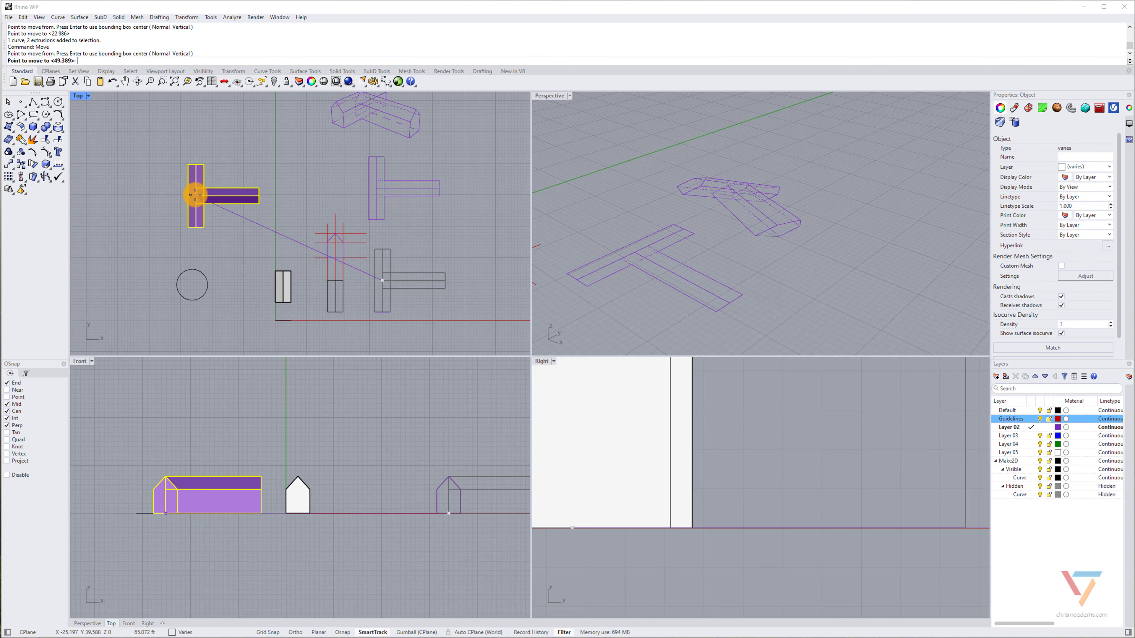
pyautogui.click(153, 170)
# Copy the T-shaped house pair twice, placing one between the original and the Y axis and the other beside the circle, away from the axis
pyautogui.write('copy')
pyautogui.press('Return')
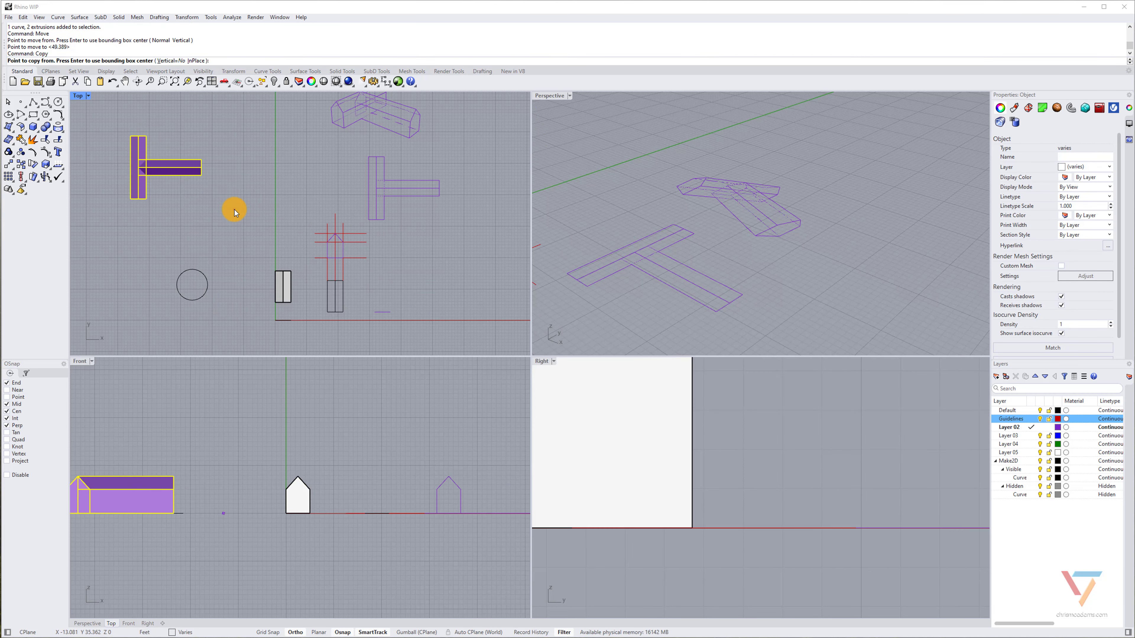
pyautogui.click(222, 204)
pyautogui.click(306, 181)
pyautogui.click(189, 308)
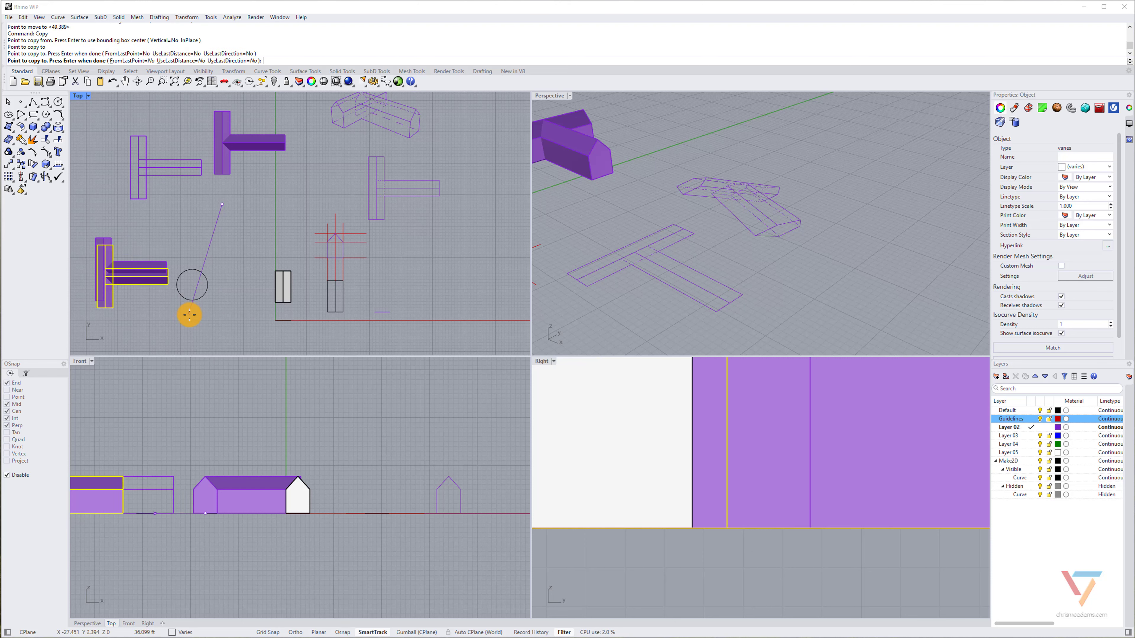
pyautogui.press('Return')
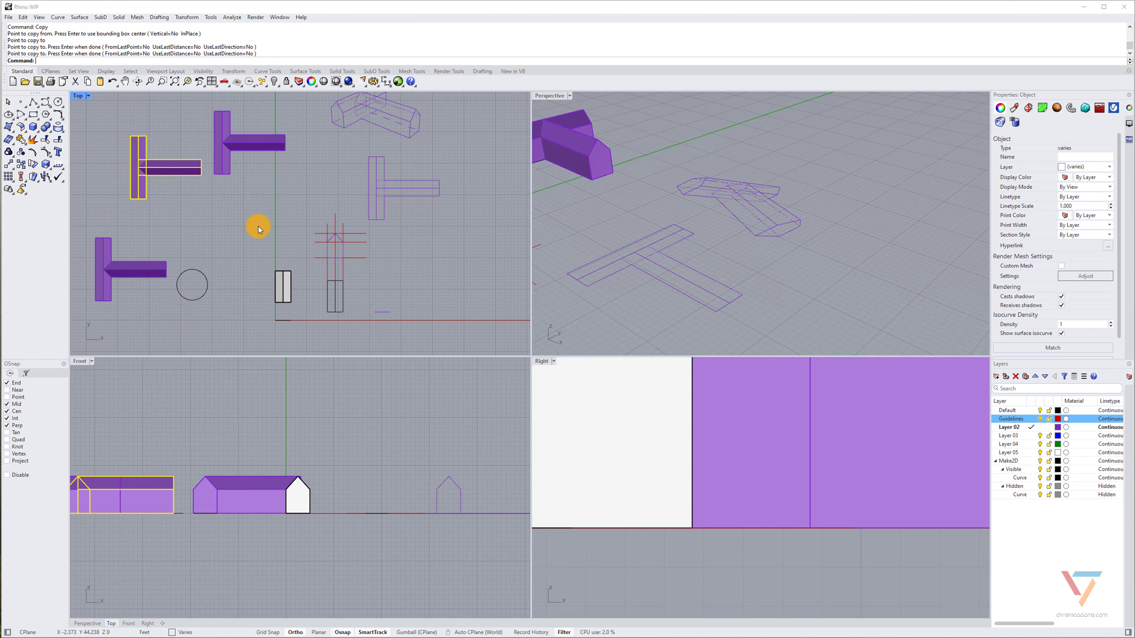
pyautogui.moveTo(248, 172); pyautogui.dragTo(285, 164, button='right')
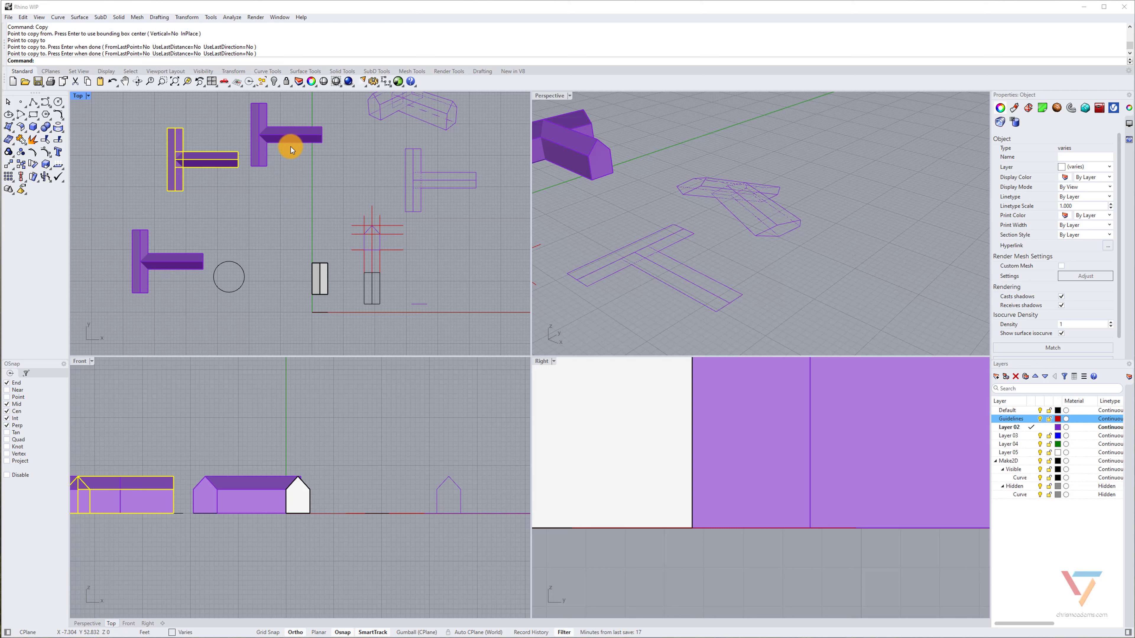
pyautogui.click(328, 228)
pyautogui.scroll(-2, 331, 195)
pyautogui.moveTo(331, 194); pyautogui.dragTo(321, 221, button='right')
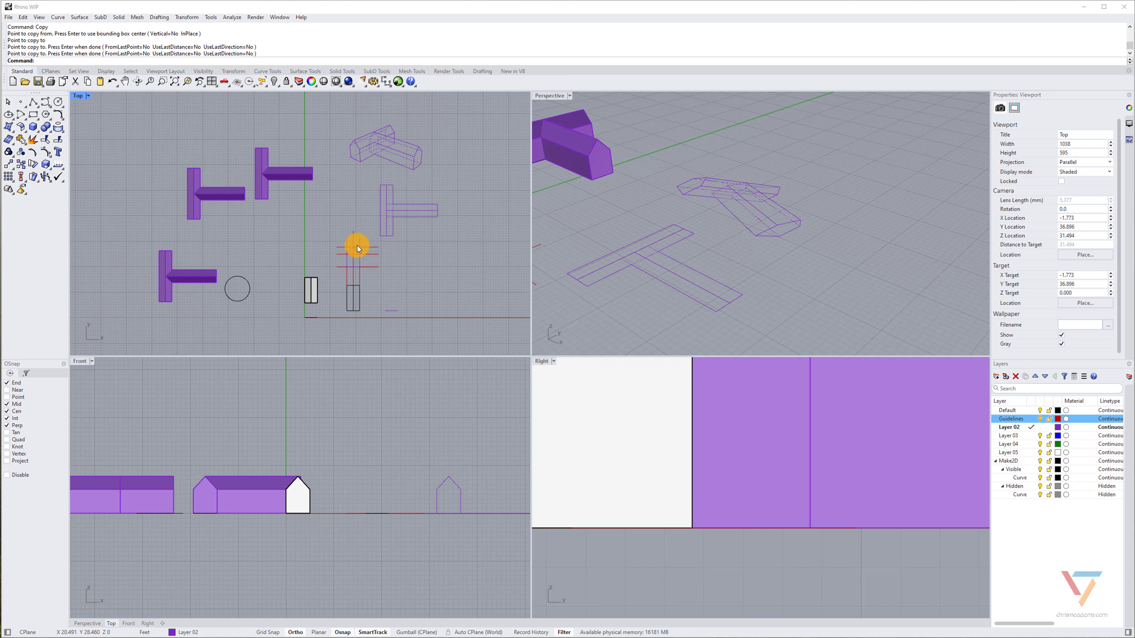